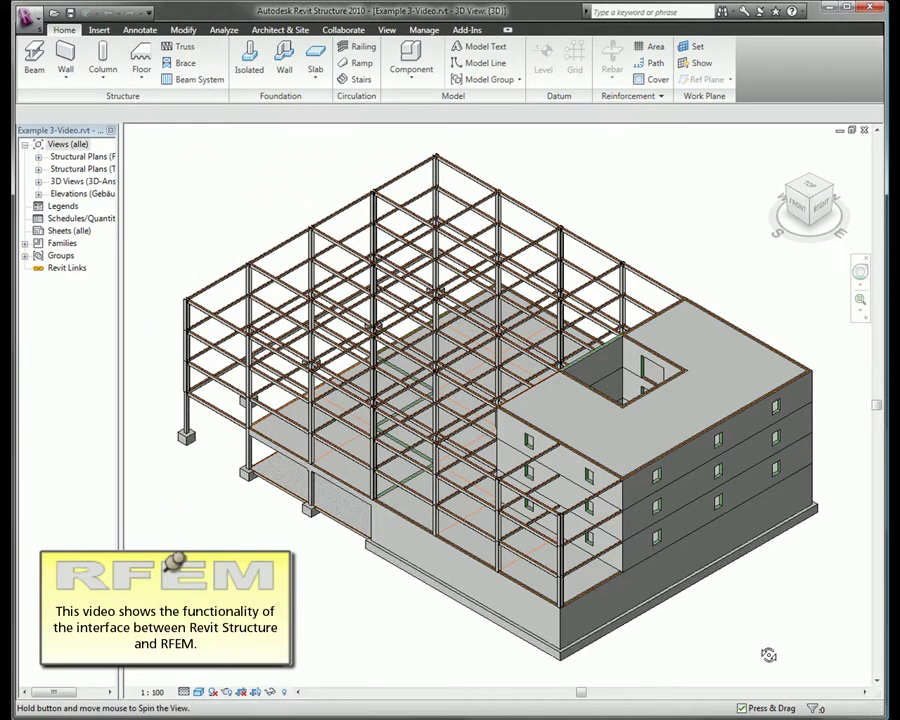
Step: Orbit and zoom onto the lower floor framing, then switch the Revit view to wireframe
mouse_move(767, 650)
middle_mouse_down("shift")
mouse_move(725, 589)
mouse_move(624, 330)
mouse_move(752, 506)
mouse_move(798, 508)
middle_mouse_up("shift")
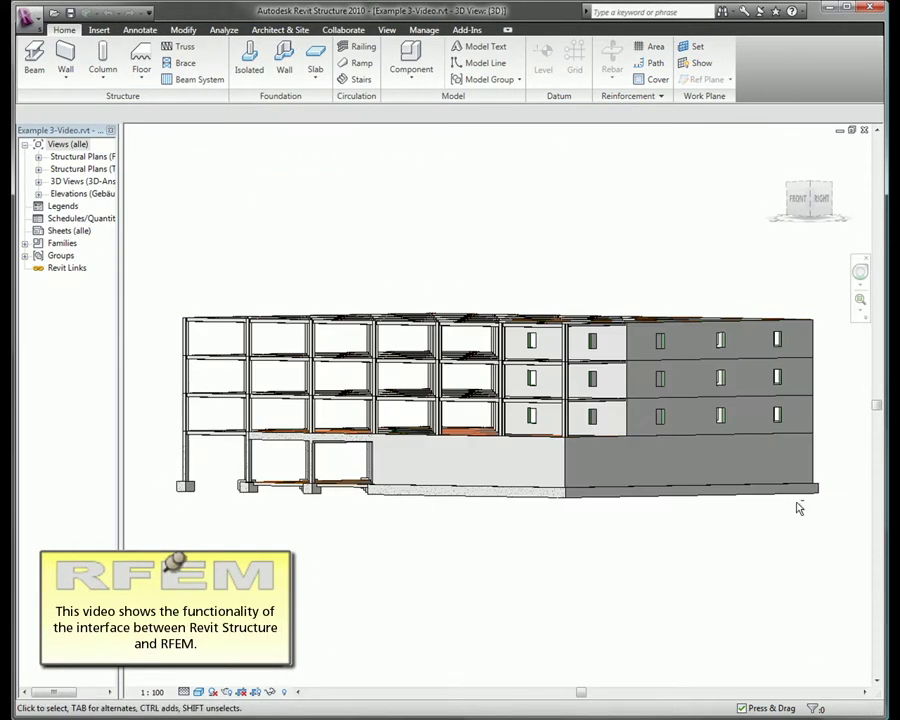
mouse_move(267, 475)
middle_mouse_down("shift")
mouse_move(404, 552)
mouse_move(665, 503)
mouse_move(620, 480)
mouse_move(636, 455)
middle_mouse_up("shift")
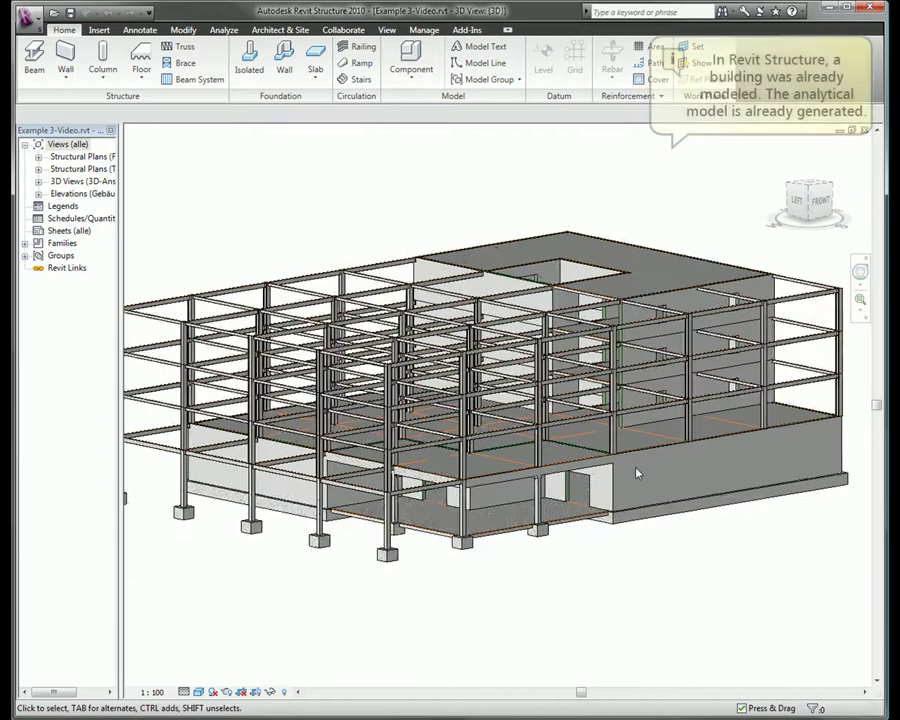
scroll(636, 455, "up", 5)
scroll(636, 455, "up", 3)
scroll(538, 462, "up", 2)
middle_click_drag(538, 462, 184, 618)
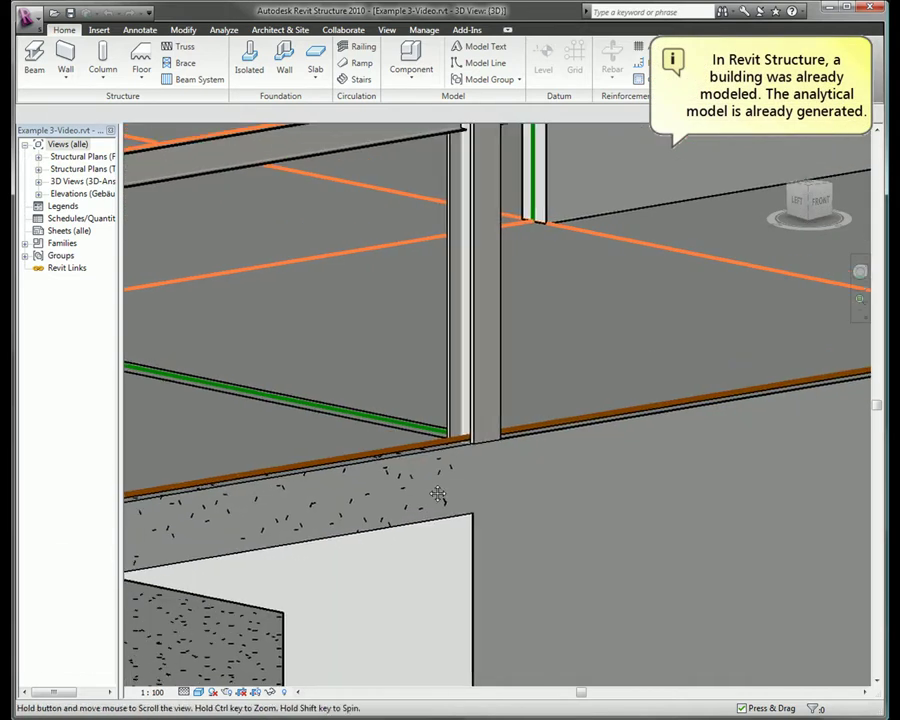
left_click(198, 692)
left_click(238, 635)
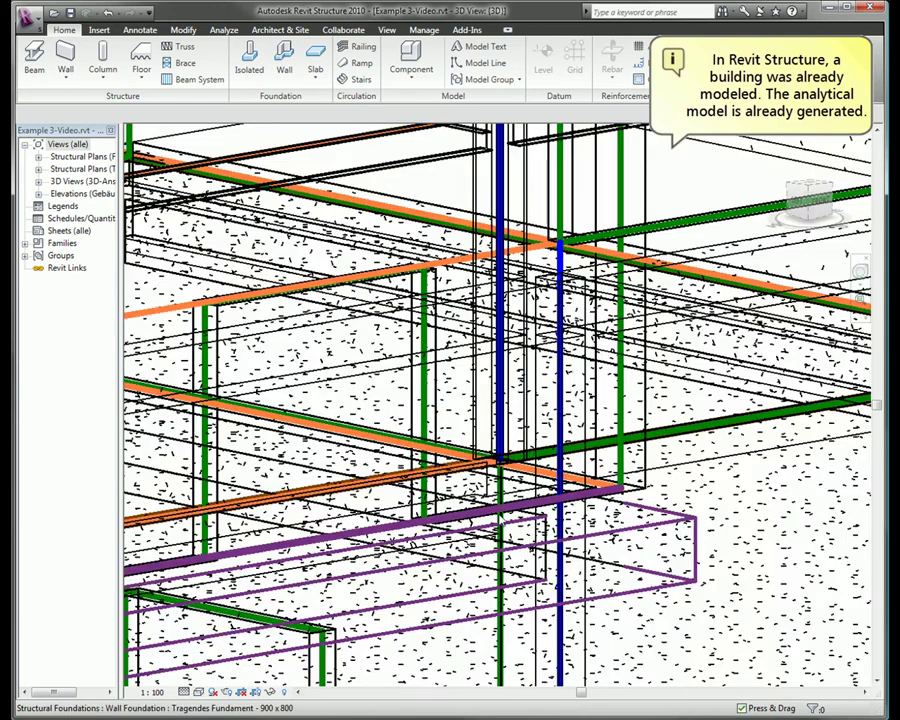
scroll(497, 462, "up", 2)
scroll(470, 466, "up", 2)
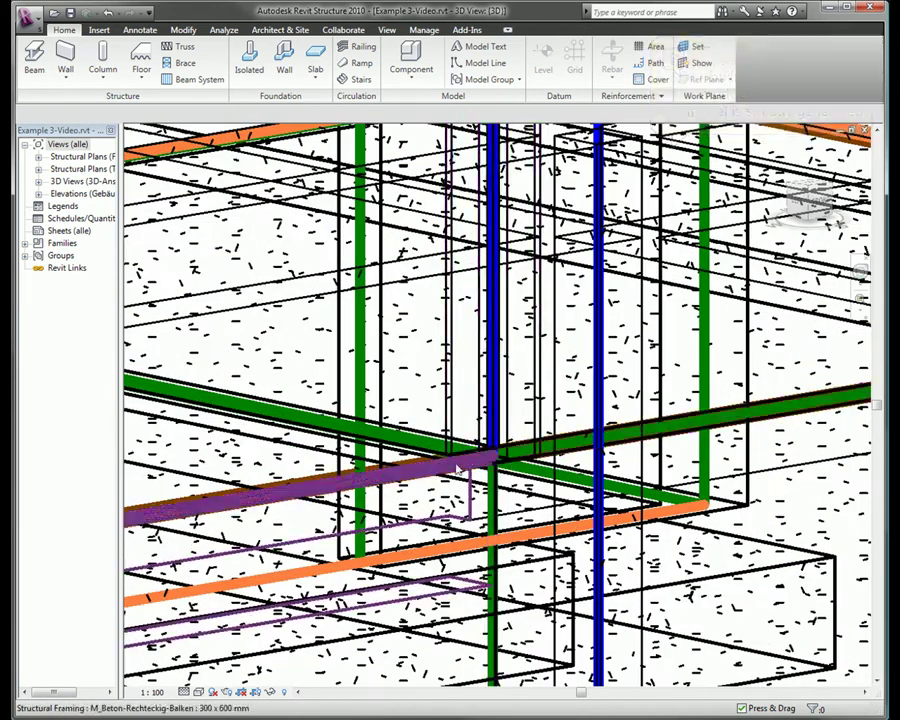
scroll(458, 468, "up", 1)
Step: Orbit the wireframe, return to the isometric home view, and restore shaded with edges display
mouse_move(458, 468)
middle_mouse_down("shift")
mouse_move(738, 485)
mouse_move(671, 504)
middle_mouse_up("shift")
scroll(660, 505, "down", 2)
middle_click_drag(524, 590, 524, 588)
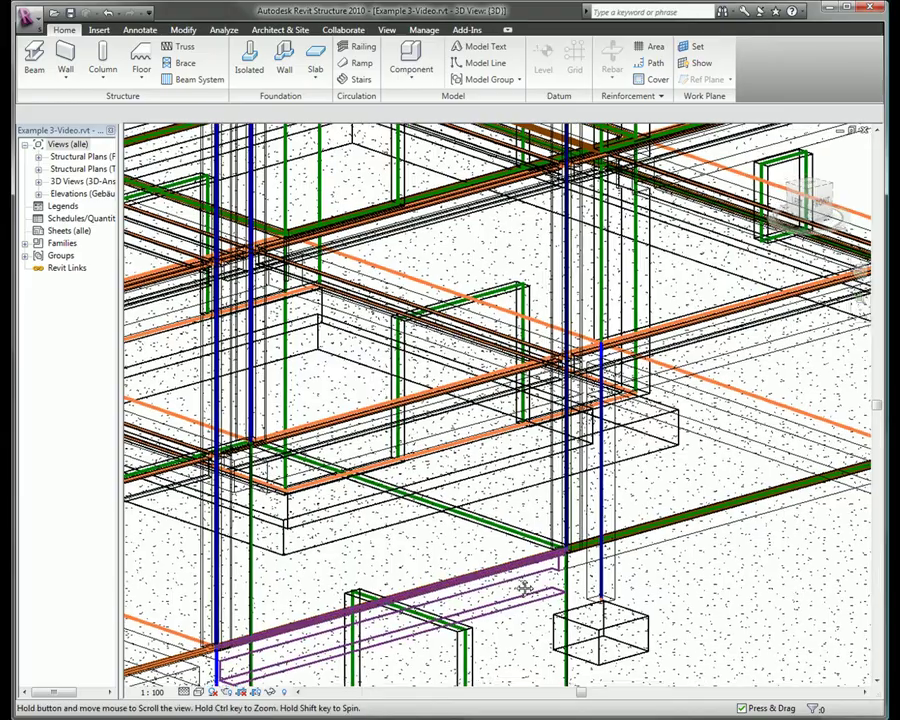
scroll(524, 588, "down", 2)
scroll(524, 588, "down", 2)
scroll(524, 588, "down", 2)
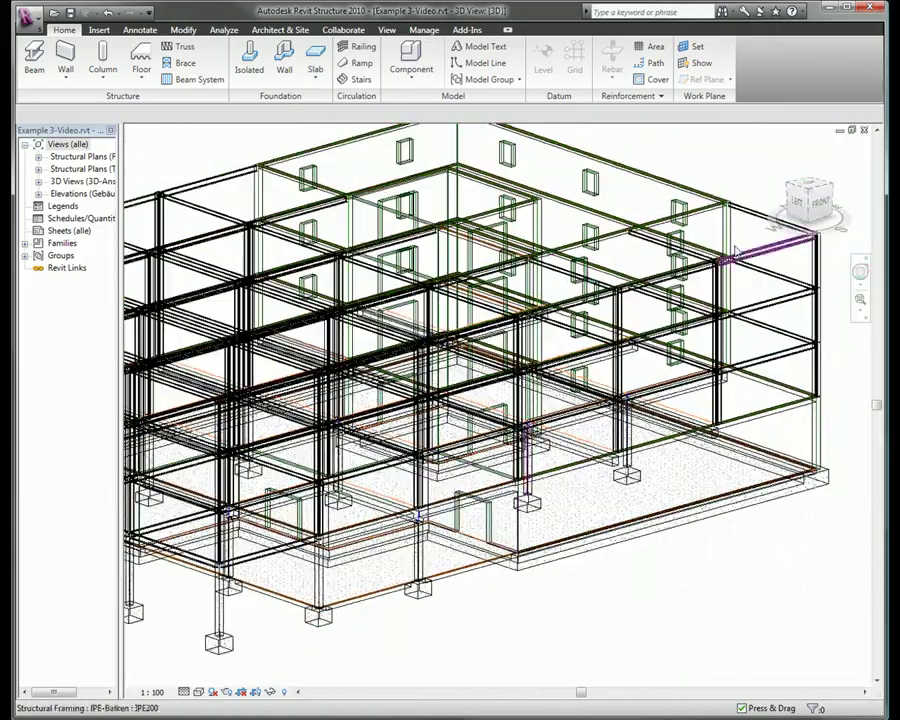
left_click(778, 150)
left_click(199, 691)
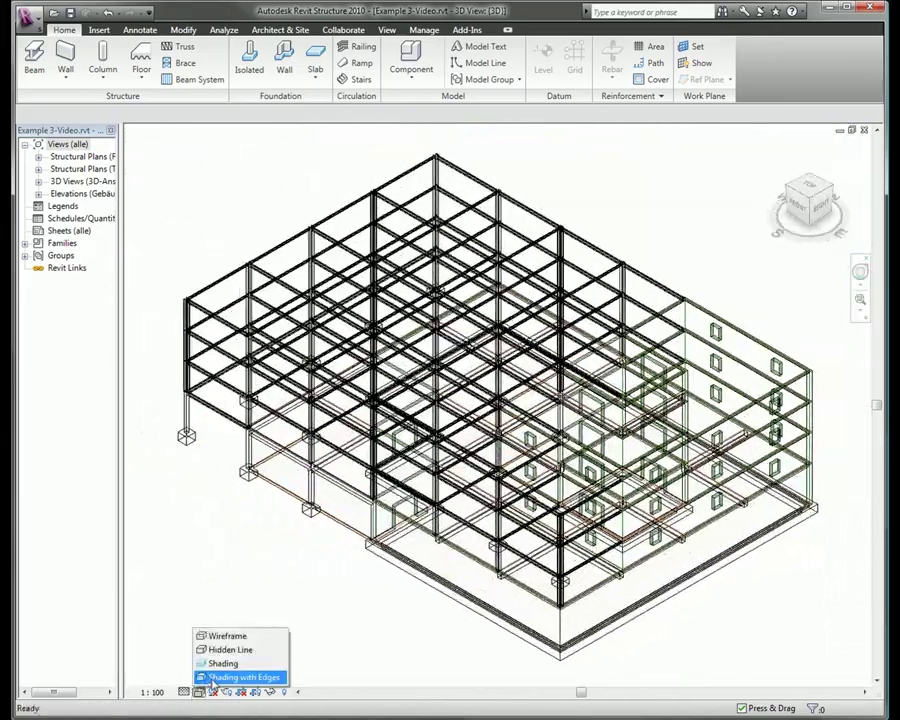
left_click(212, 680)
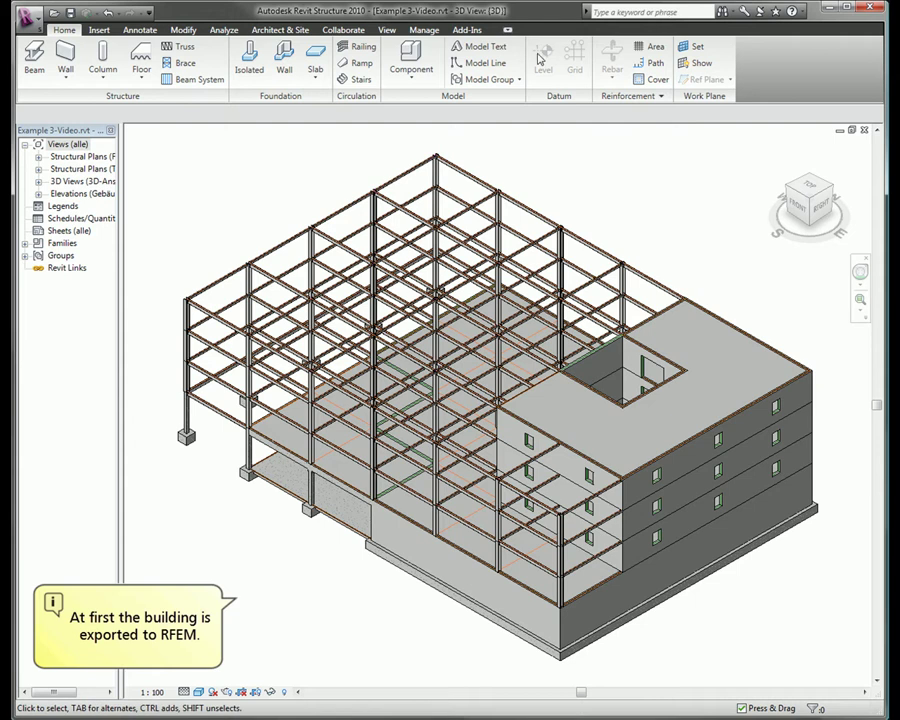
Step: Export the building to RFEM as a new structure, checking the structural settings
left_click(468, 30)
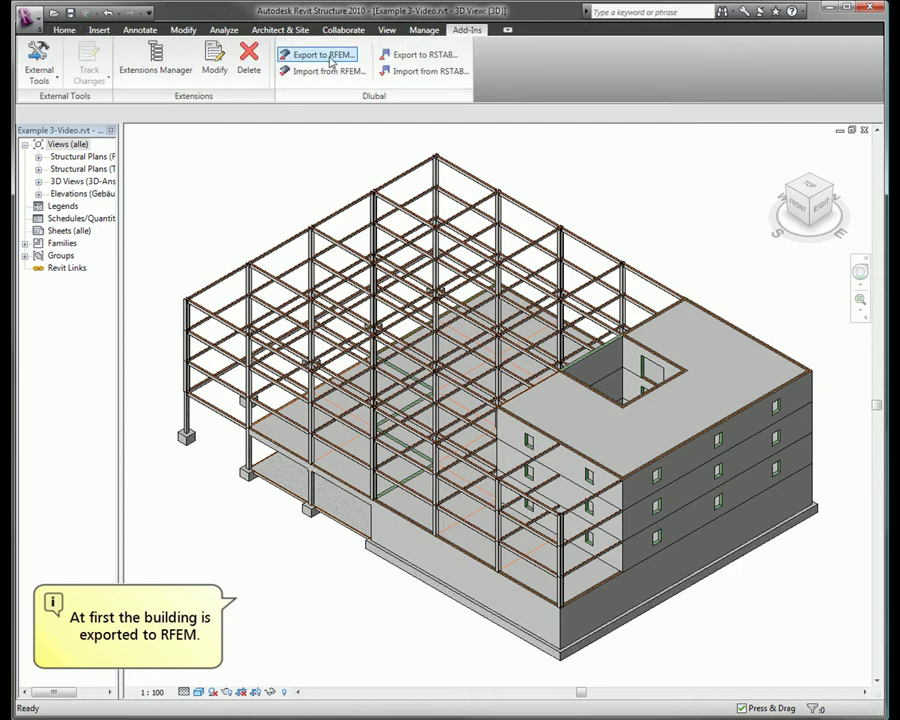
left_click(312, 56)
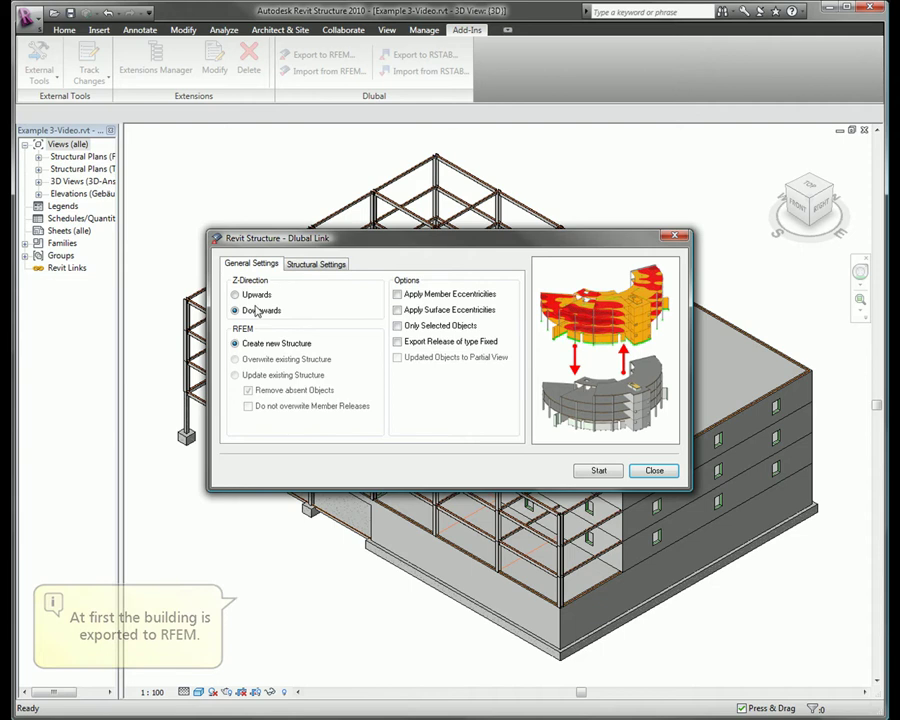
left_click(318, 266)
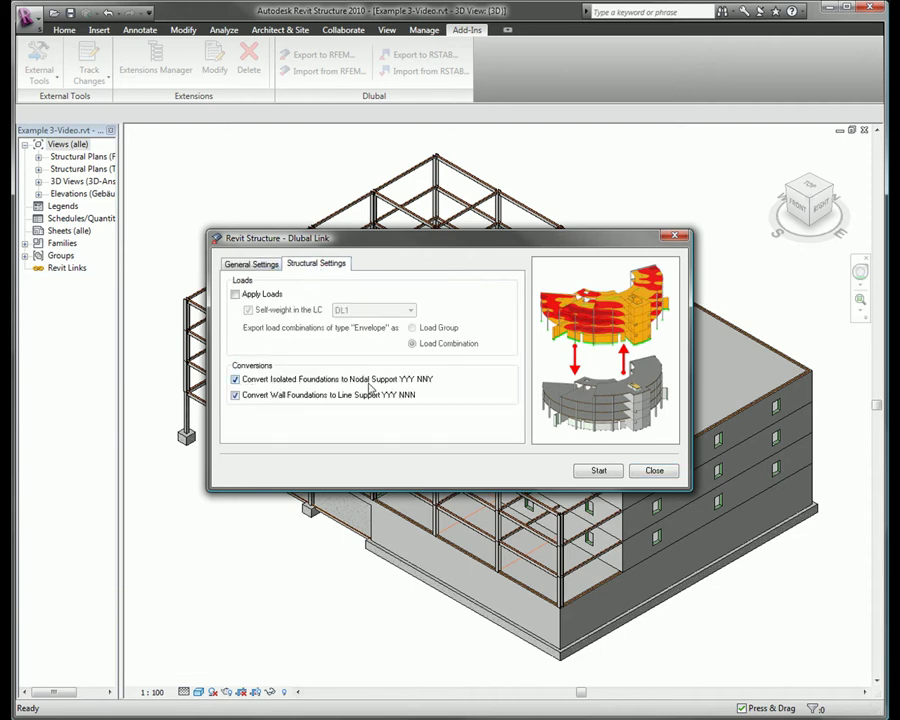
left_click(593, 471)
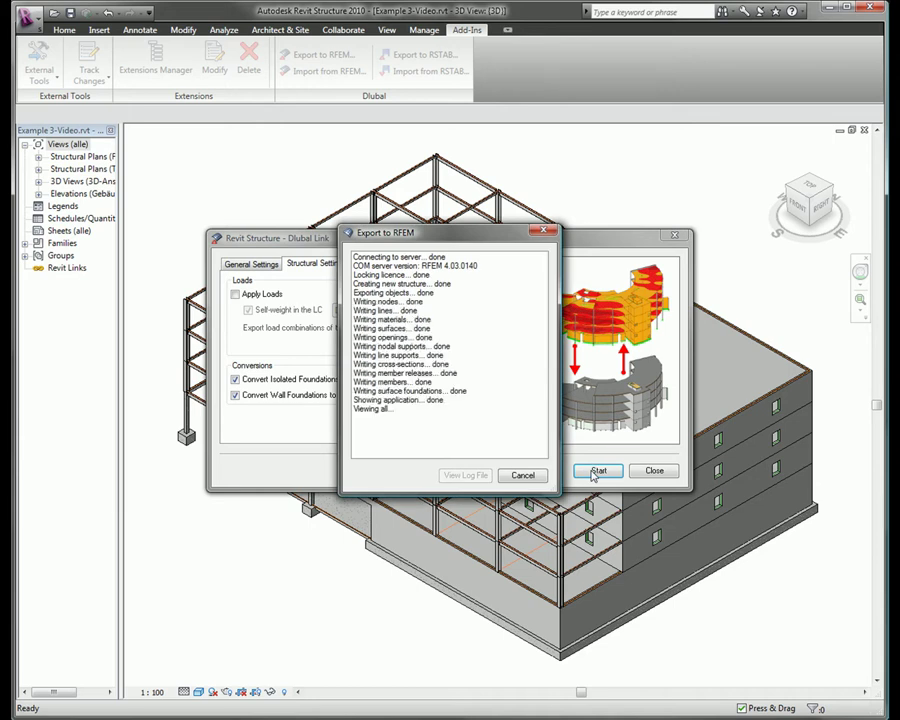
left_click(521, 477)
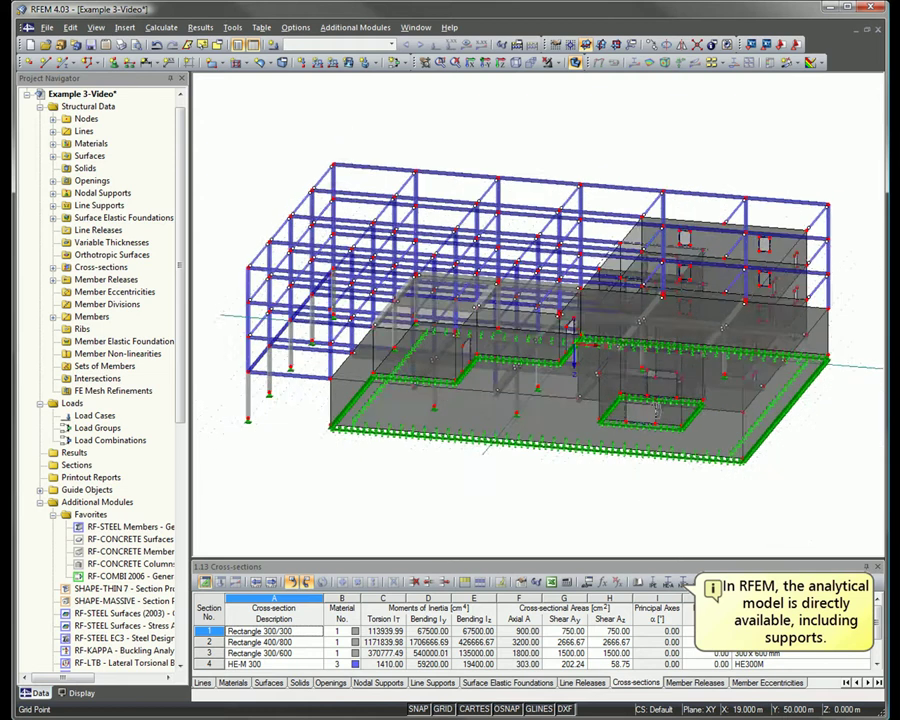
middle_click_drag(495, 494, 468, 505, "ctrl")
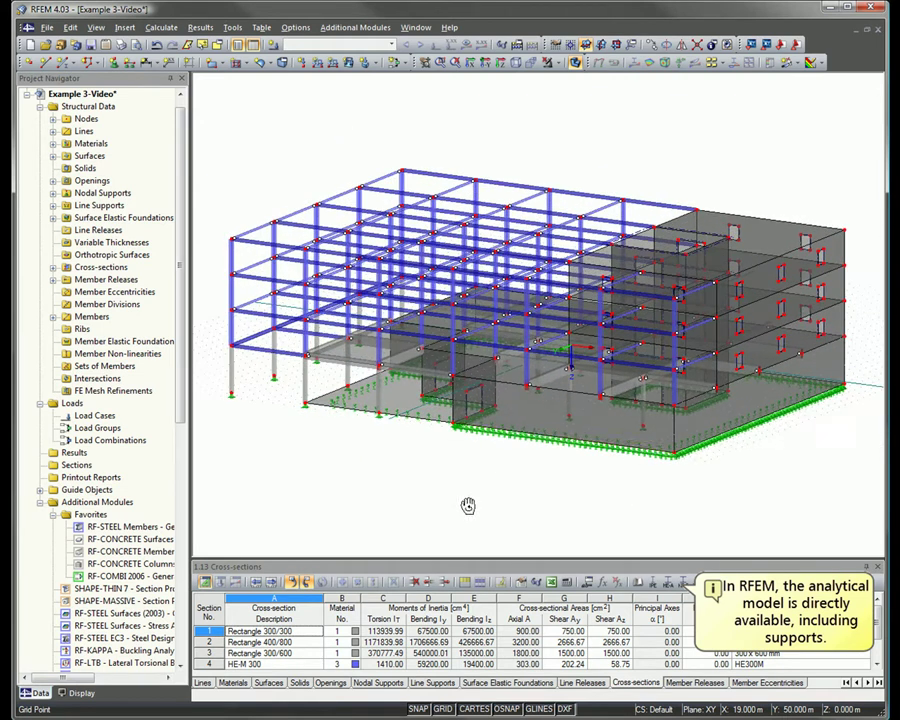
left_click(511, 88)
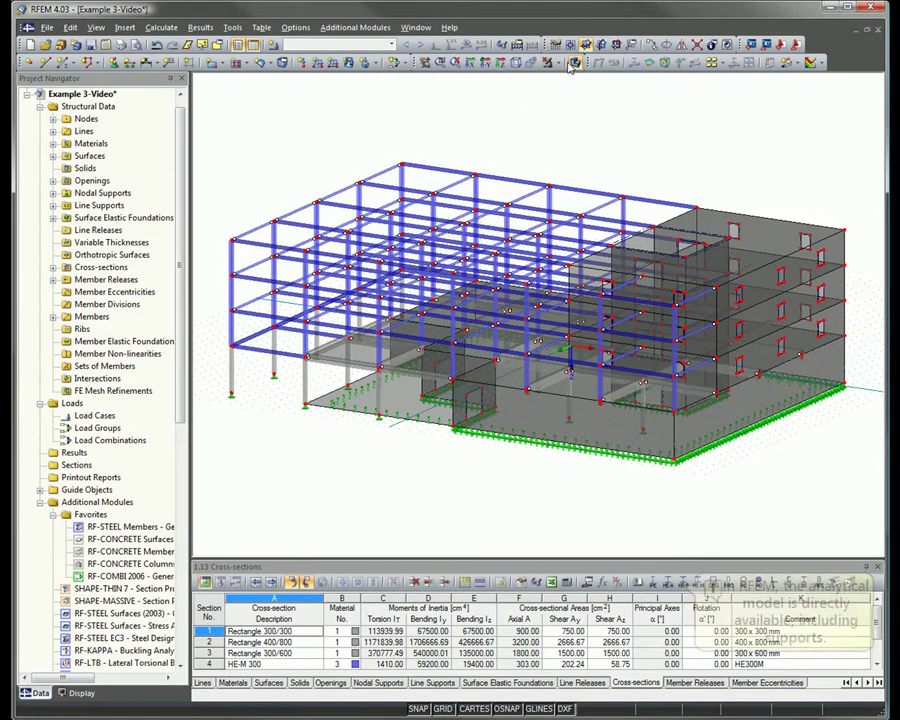
mouse_move(271, 462)
middle_mouse_down("ctrl")
mouse_move(502, 447)
mouse_move(291, 438)
middle_mouse_up("ctrl")
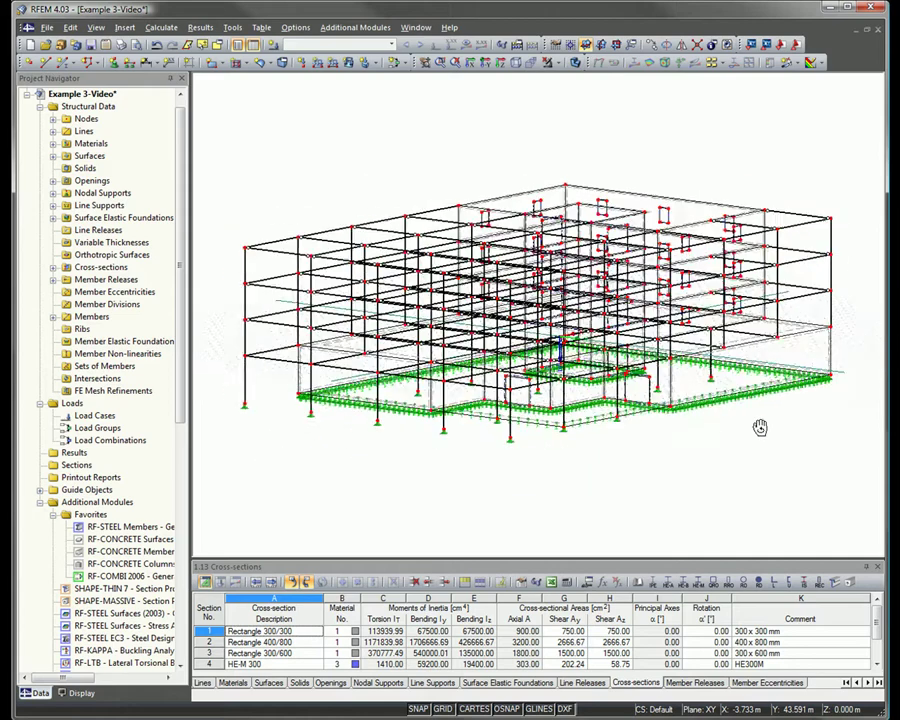
scroll(341, 370, "up", 3)
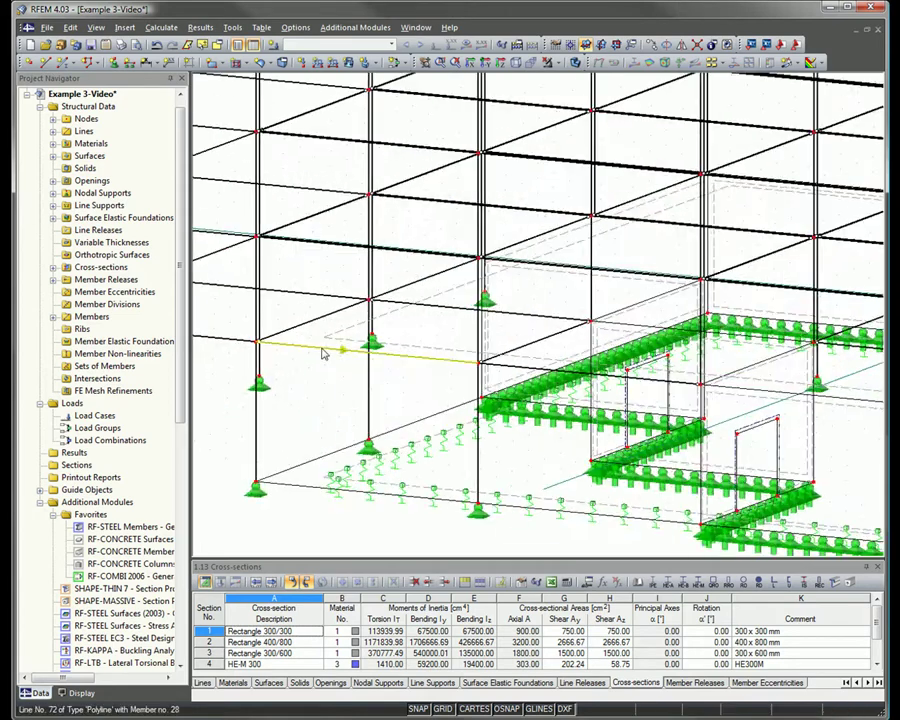
scroll(327, 344, "up", 2)
scroll(321, 346, "up", 2)
scroll(367, 330, "up", 2)
scroll(367, 330, "down", 2)
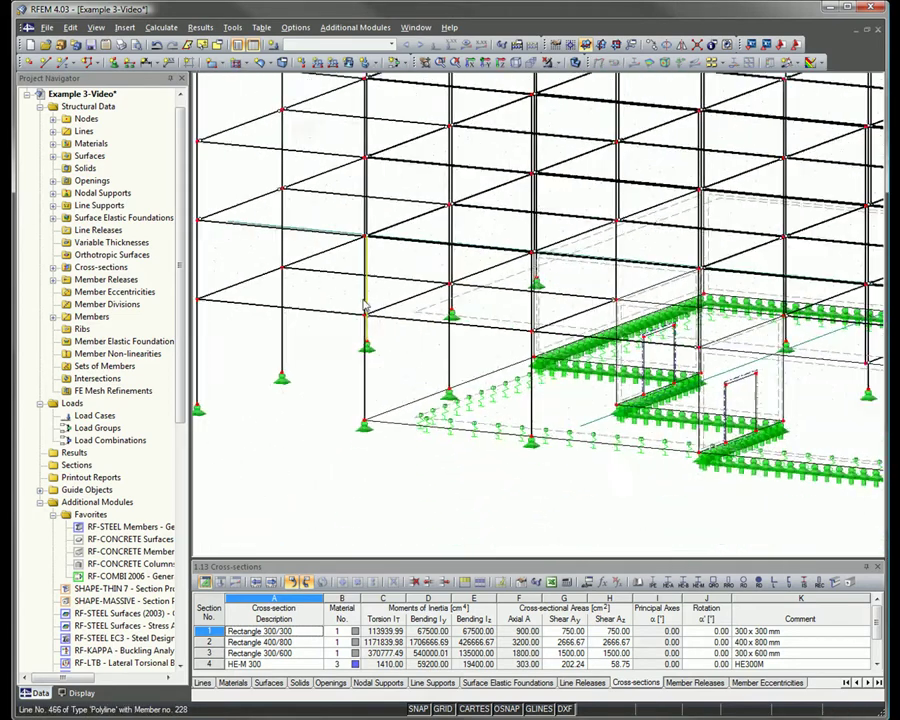
scroll(657, 317, "down", 5)
scroll(472, 252, "up", 3)
scroll(505, 141, "up", 1)
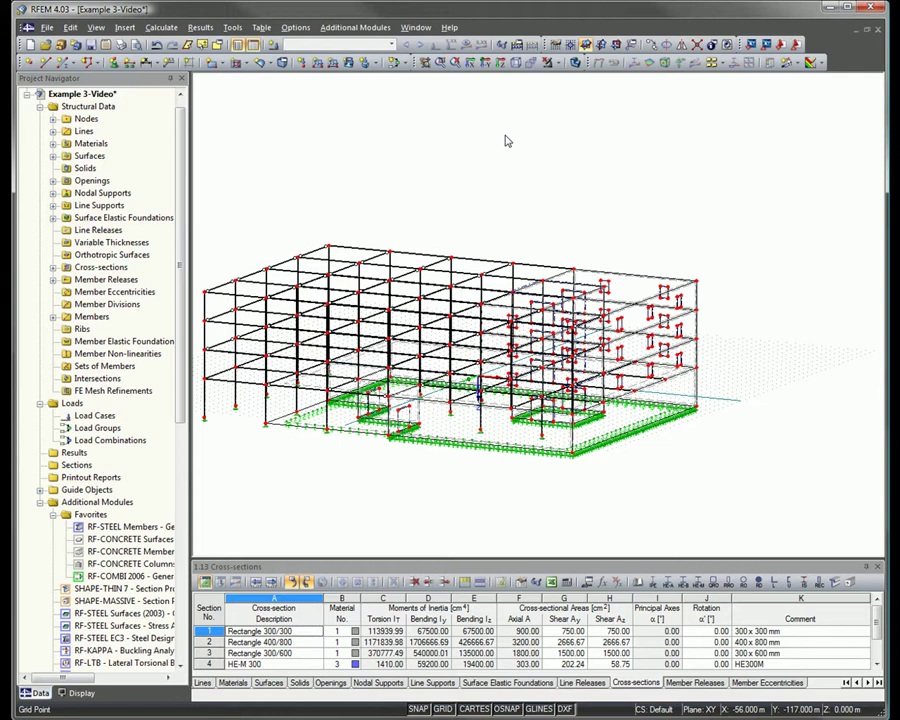
left_click(532, 62)
left_click(576, 63)
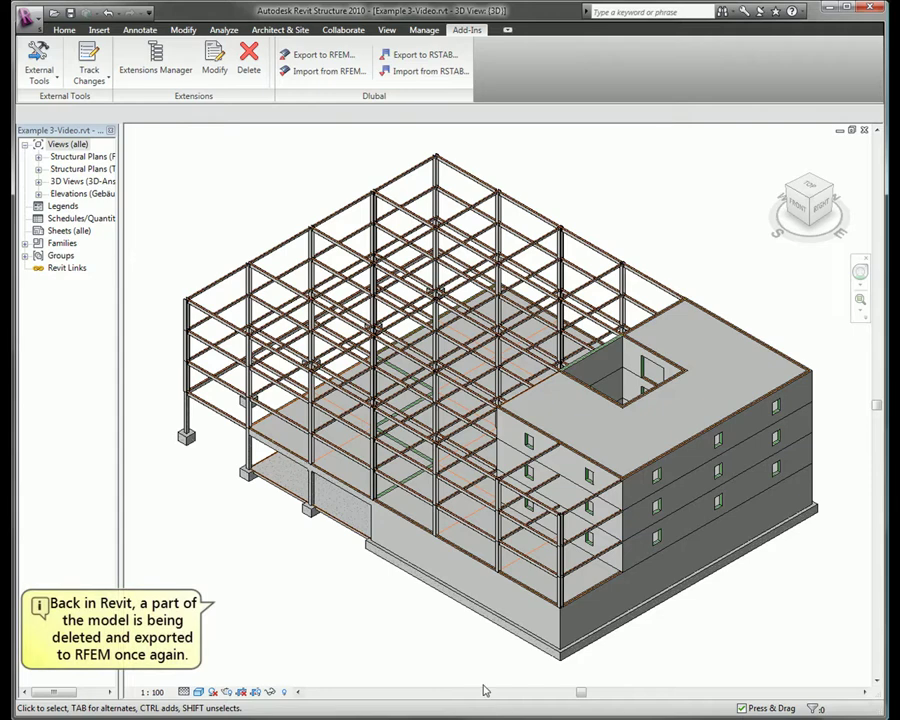
Step: Delete the columns of the leftmost bay in Revit and return to the home view
mouse_move(217, 616)
middle_mouse_down("shift")
mouse_move(365, 500)
mouse_move(338, 420)
middle_mouse_up("shift")
mouse_move(307, 225)
left_mouse_down()
mouse_move(225, 554)
mouse_move(253, 152)
left_mouse_up()
left_click(249, 78)
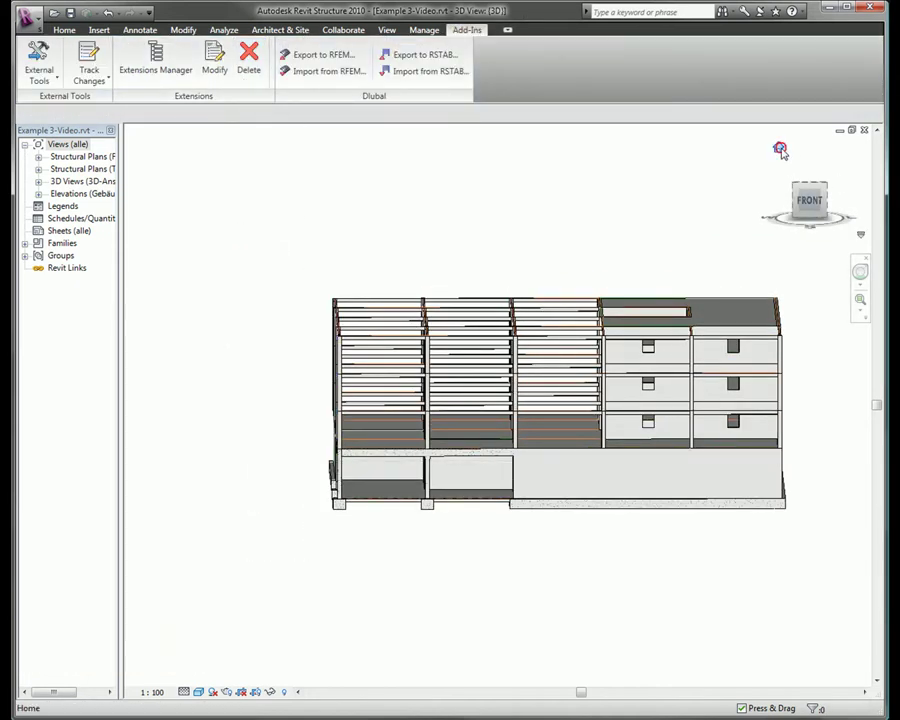
left_click(780, 149)
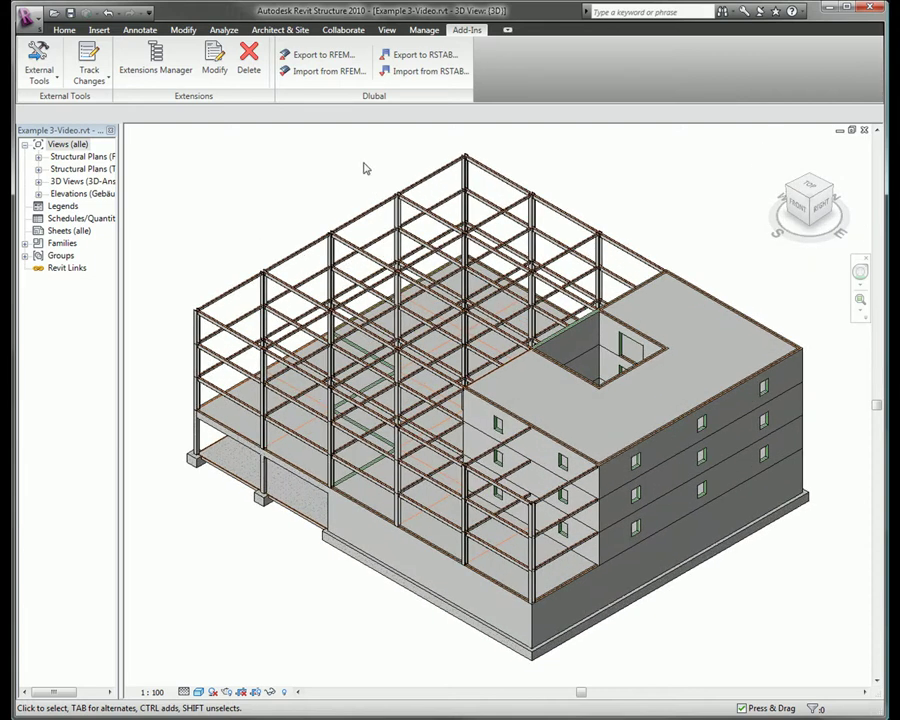
Step: Re-export to RFEM, updating the existing structure with absent objects removed
left_click(316, 55)
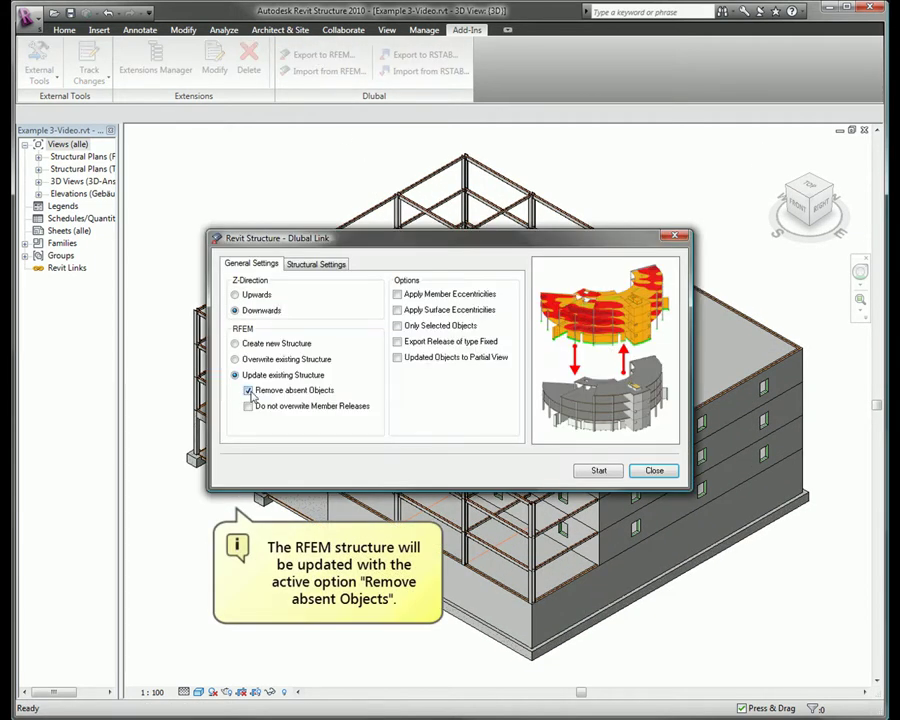
left_click(598, 471)
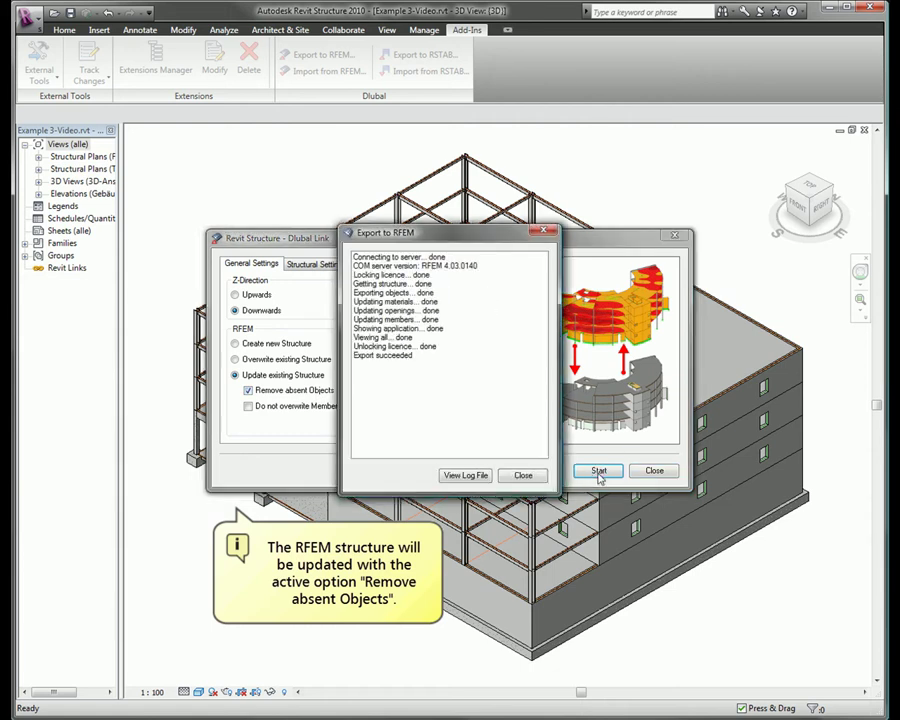
left_click(523, 475)
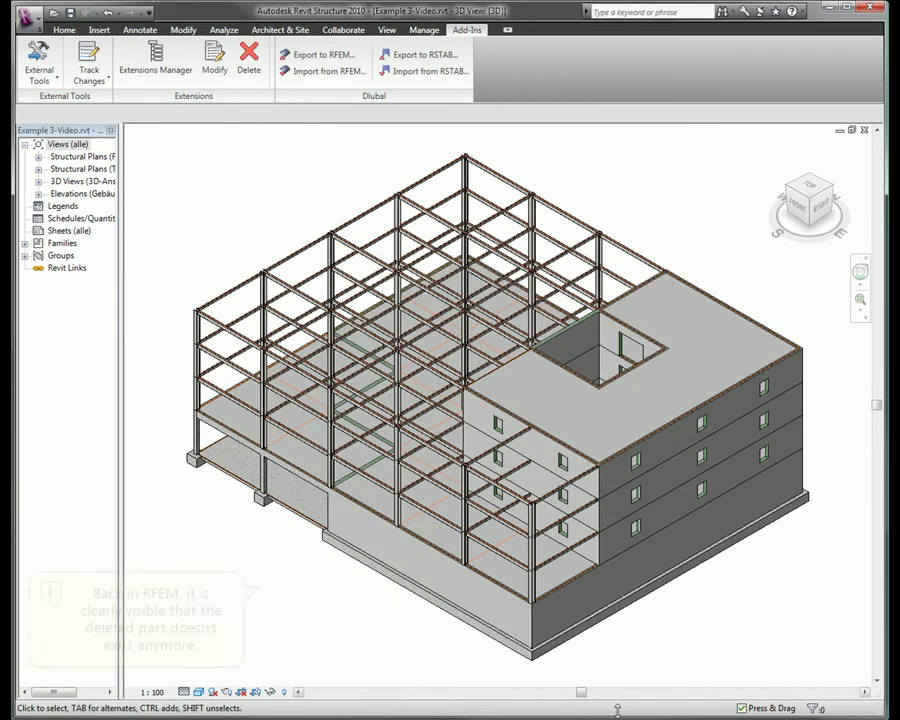
Step: In RFEM, isolate the frame's left bay as a partial view, shown isometric in line mode
left_click(760, 665)
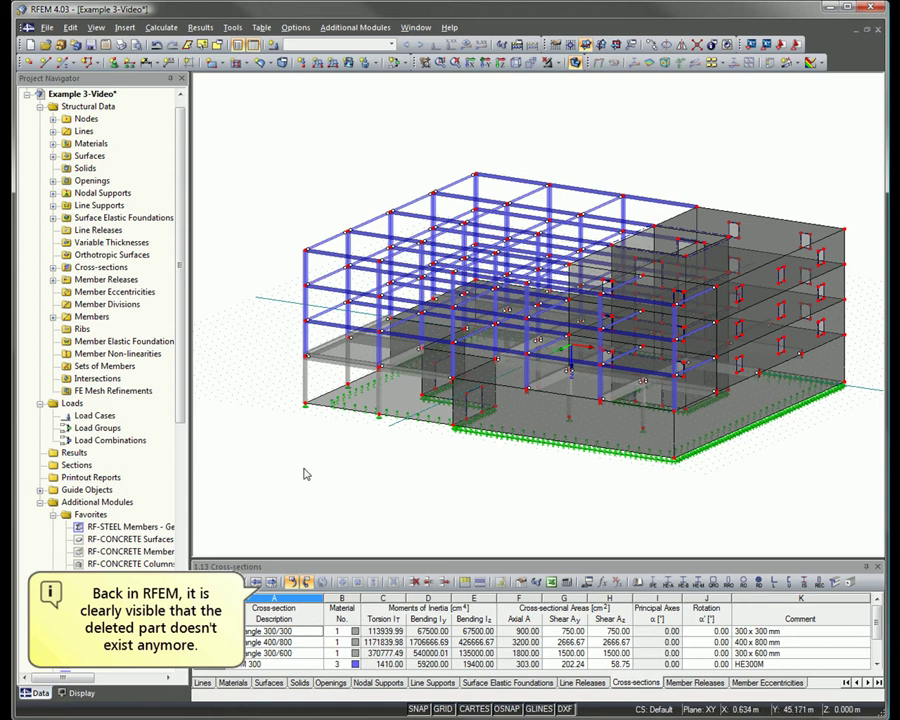
middle_click_drag(305, 470, 396, 447, "ctrl")
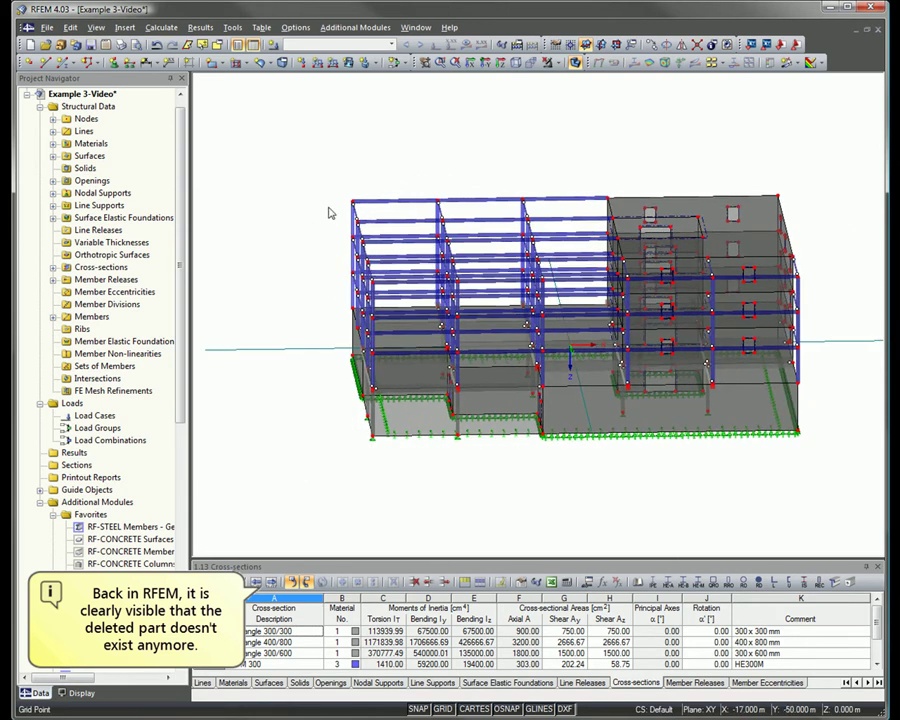
mouse_move(770, 483)
middle_mouse_down("ctrl")
mouse_move(669, 502)
mouse_move(735, 404)
mouse_move(748, 413)
middle_mouse_up("ctrl")
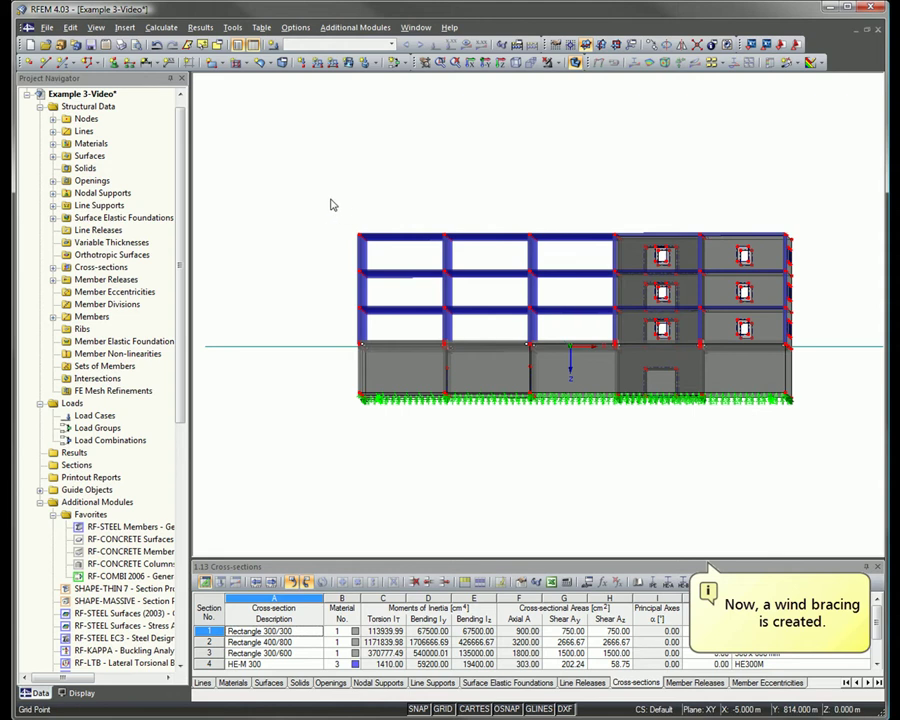
mouse_move(322, 198)
left_mouse_down()
mouse_move(438, 436)
mouse_move(480, 472)
left_mouse_up()
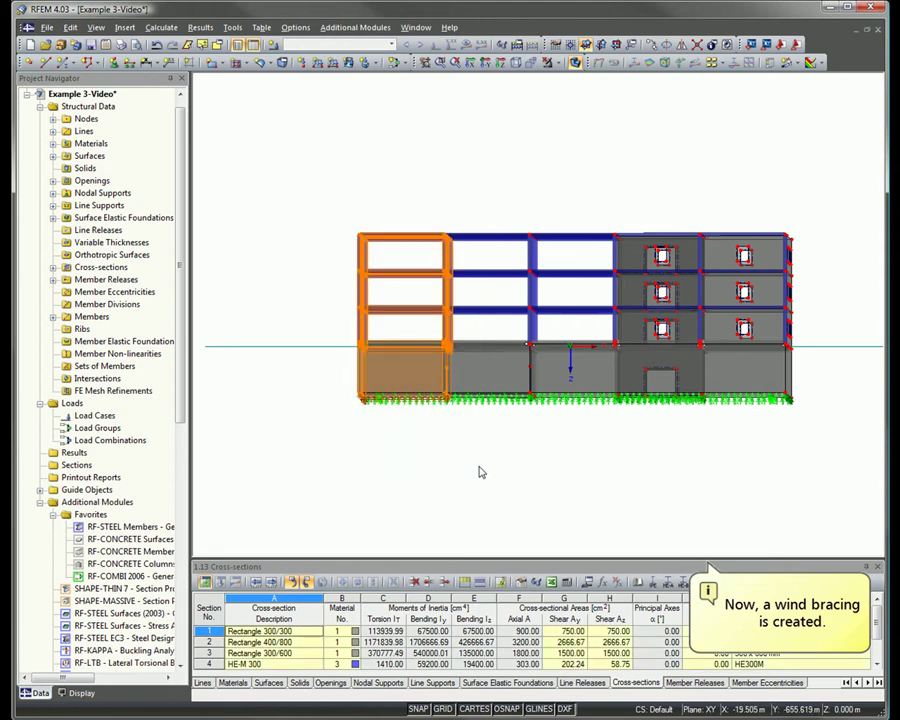
left_click(561, 67)
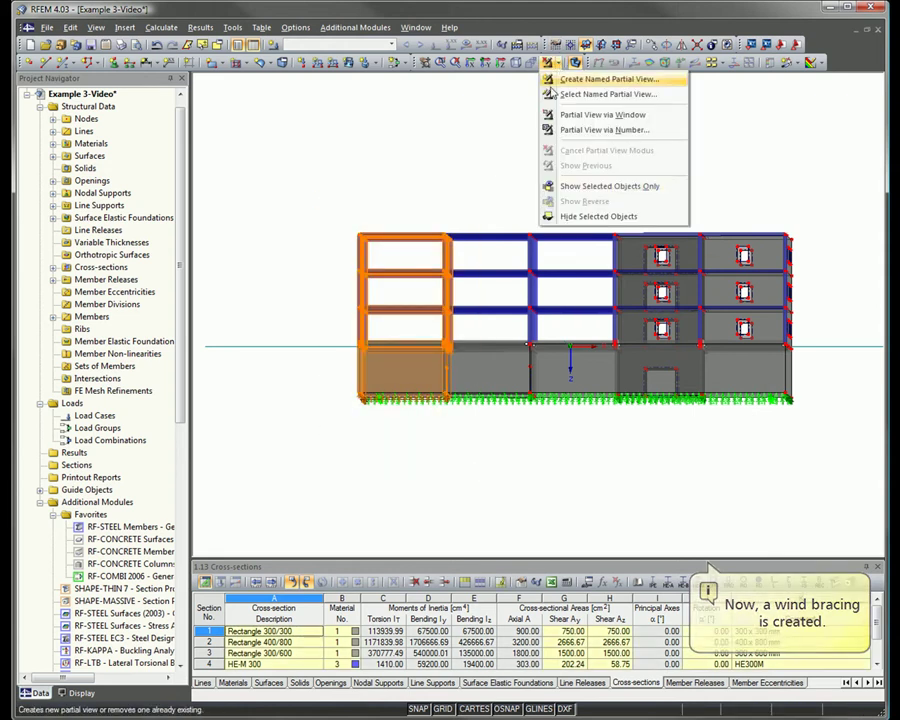
left_click(600, 184)
left_click(561, 70)
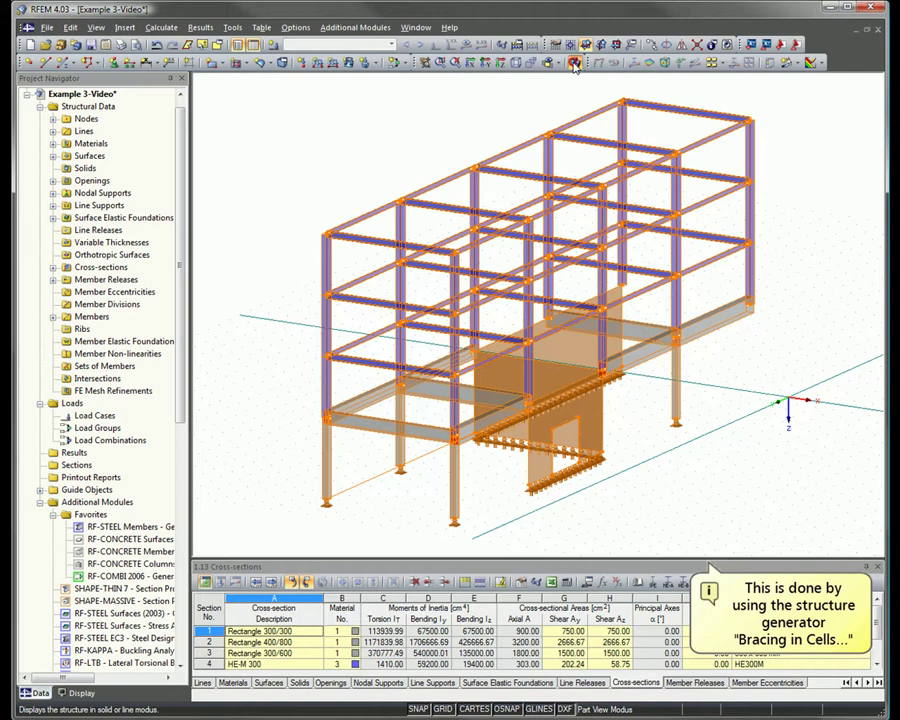
left_click(575, 64)
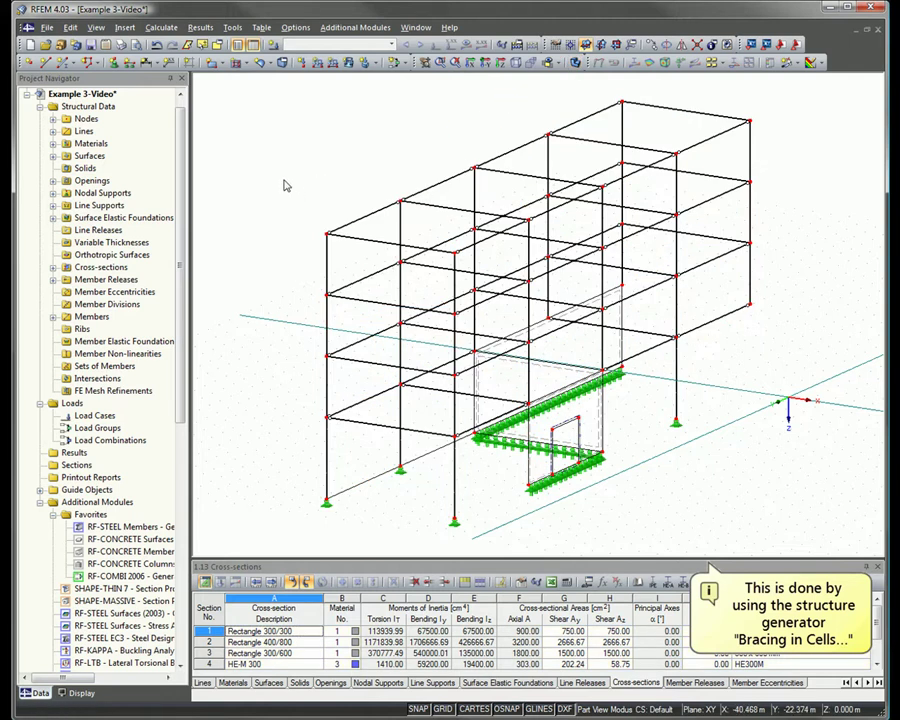
Step: Start Bracing in Cells with a new RD 30 cross-section in Steel S 235
left_click(230, 28)
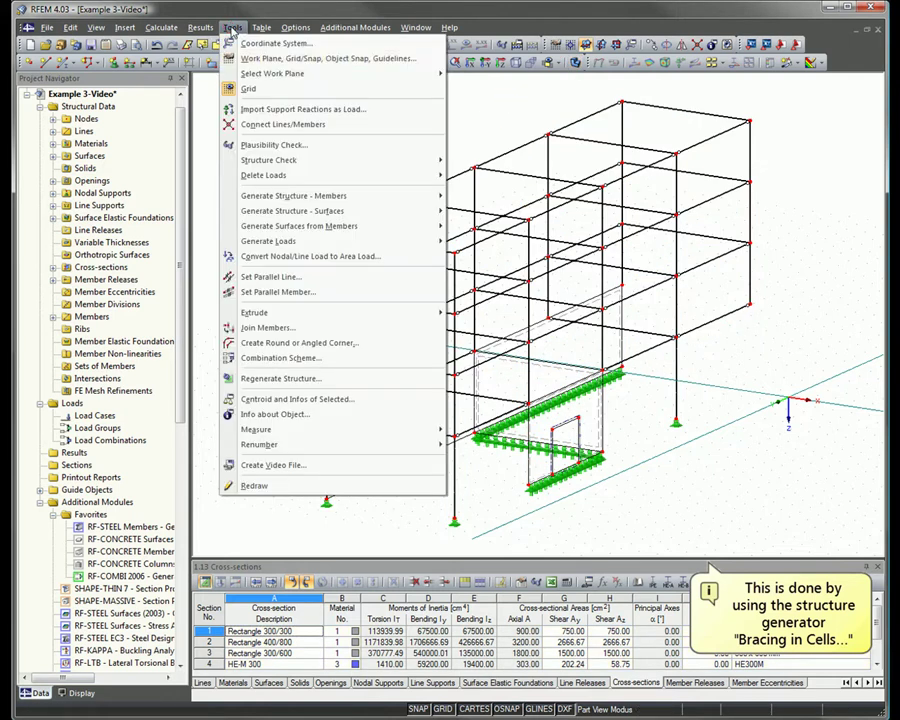
mouse_move(294, 196)
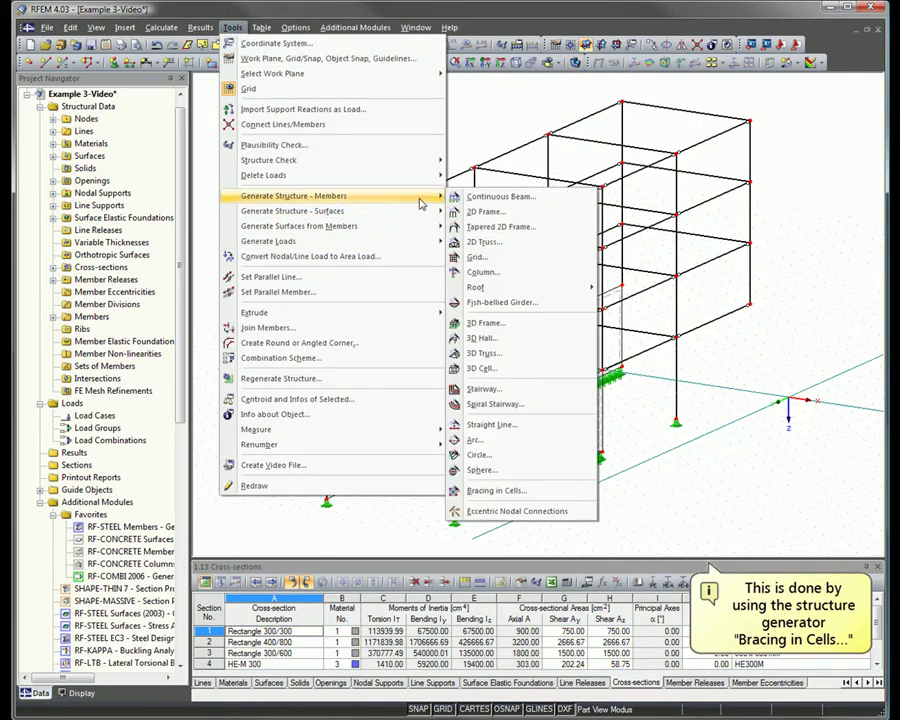
left_click(540, 491)
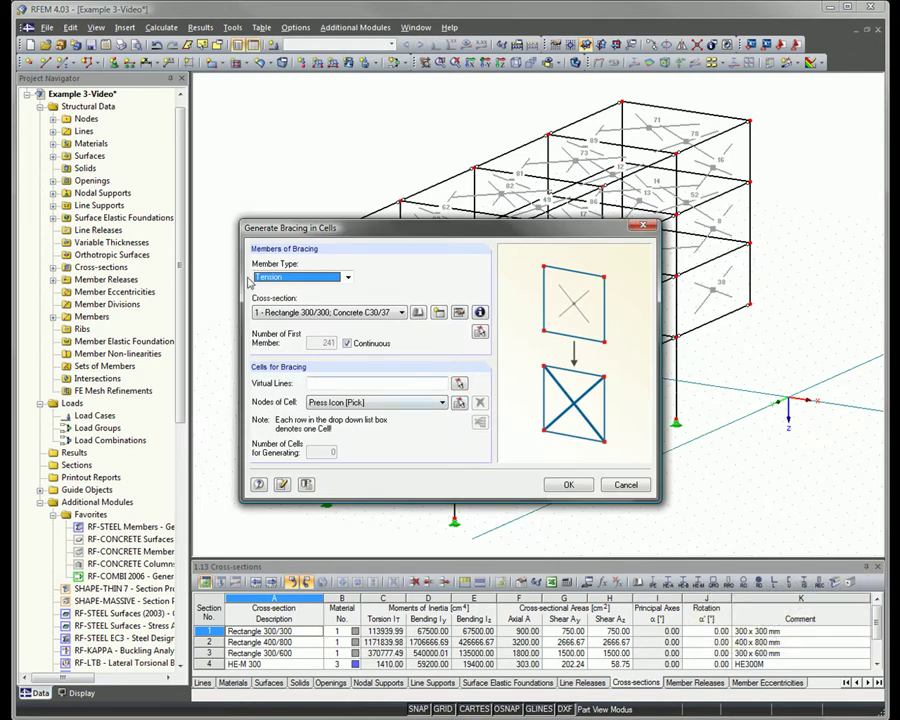
left_click(439, 313)
type("RD")
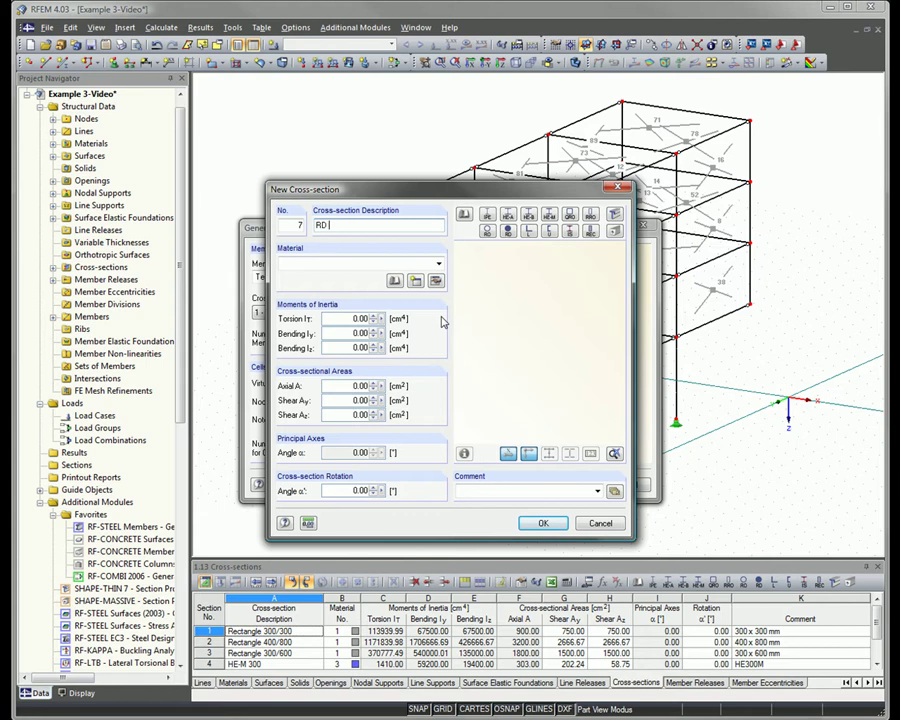
type("30")
left_click(438, 263)
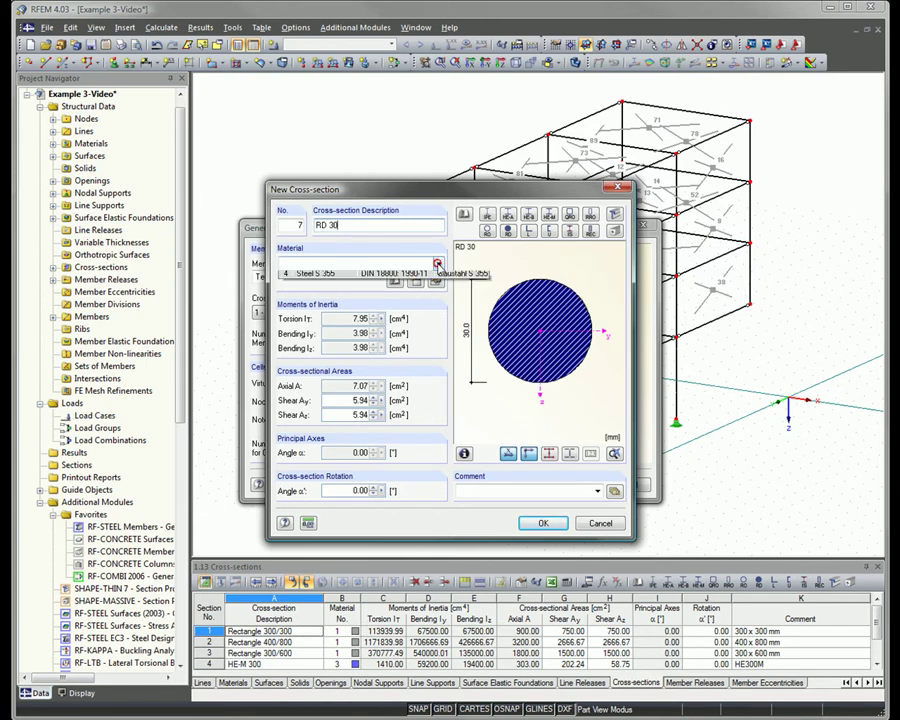
left_click(385, 298)
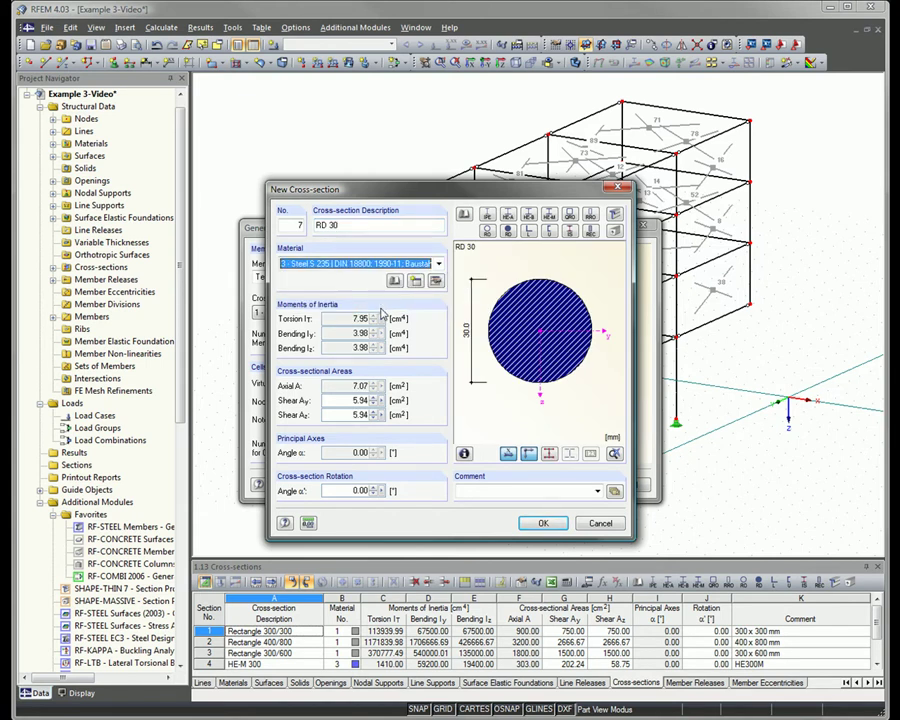
left_click(543, 522)
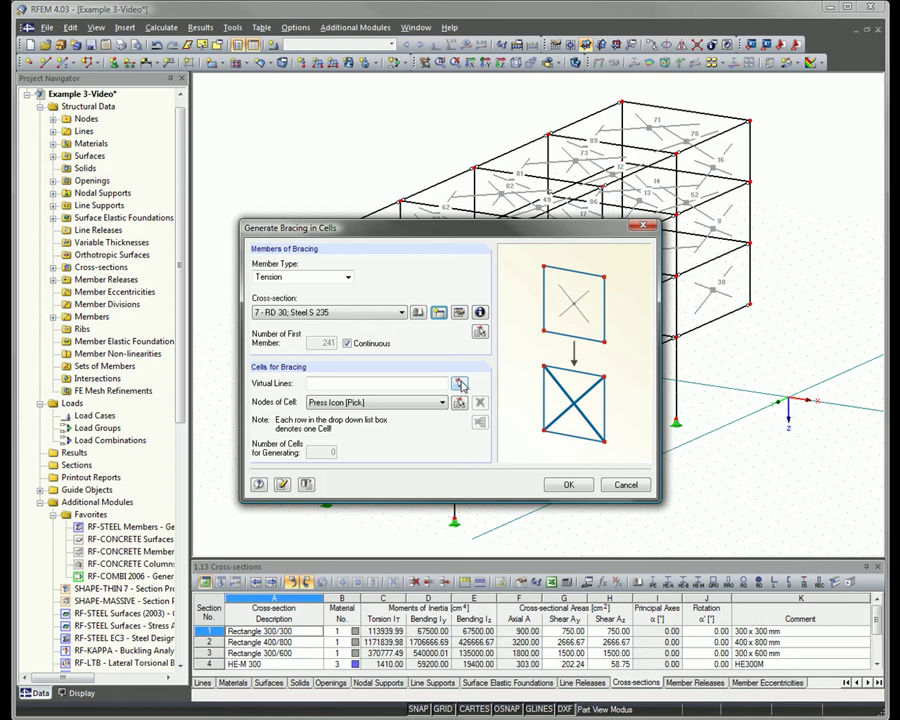
Step: Pick virtual edges 1 and 41 and cells 52, 53, 79, 76, 77, 84, 72, 74, 83, 89 to brace
left_click(460, 384)
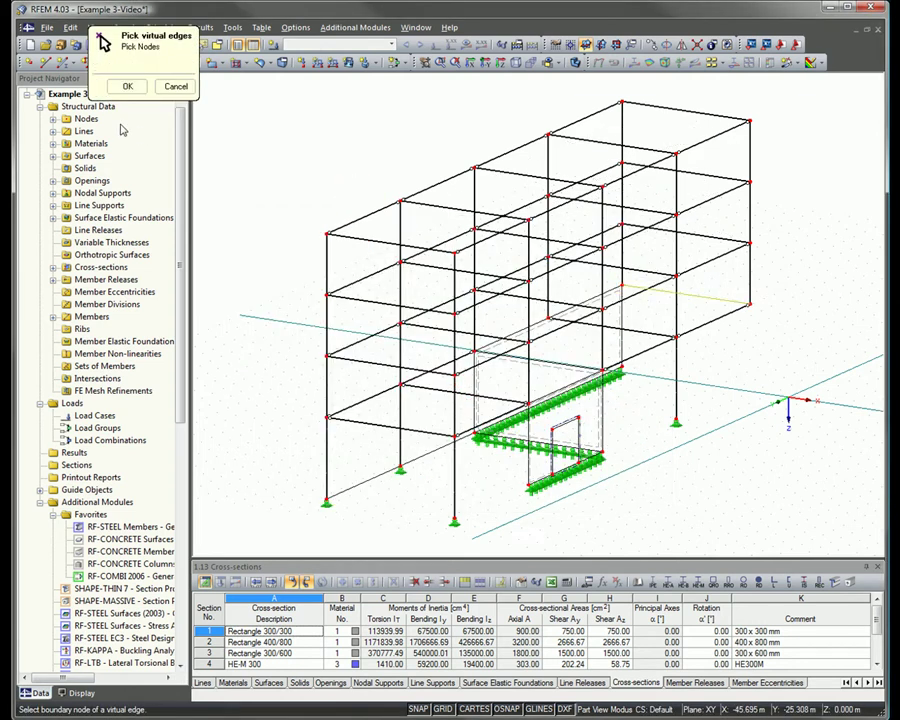
left_click(128, 86)
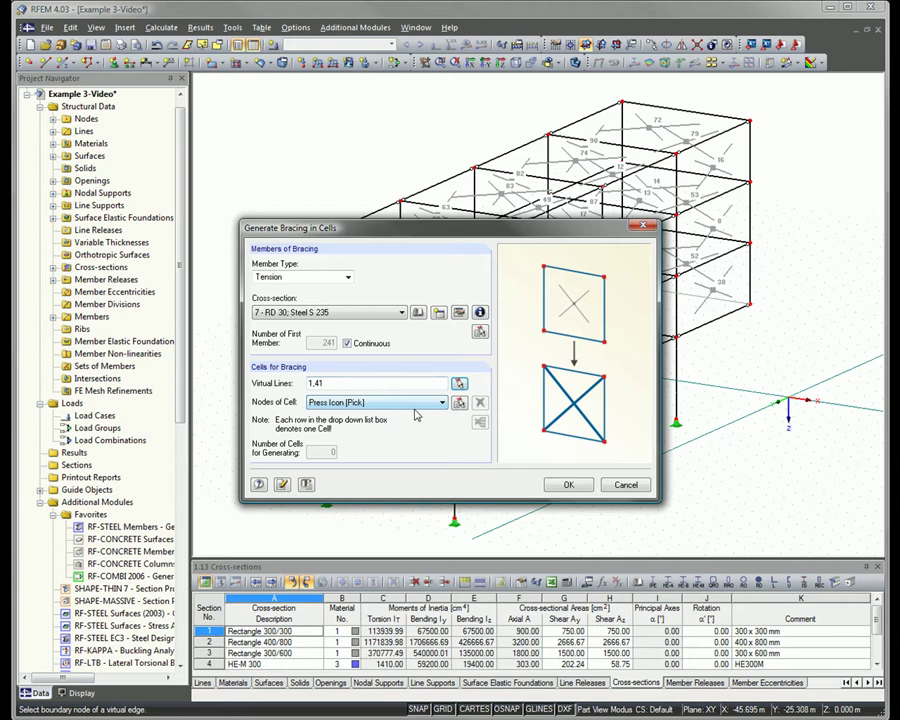
left_click(459, 403)
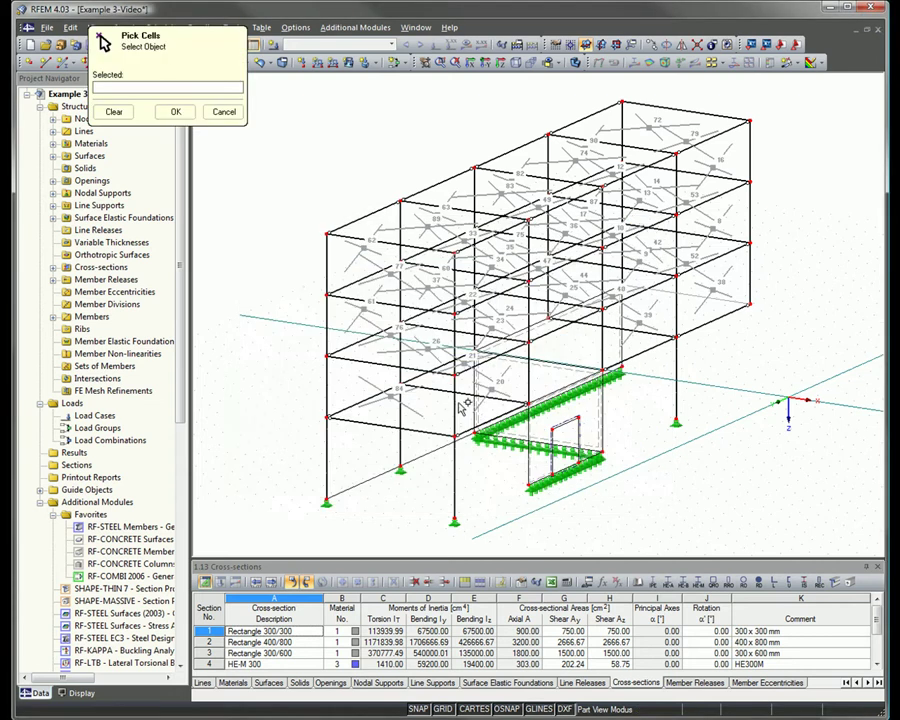
left_click(470, 64)
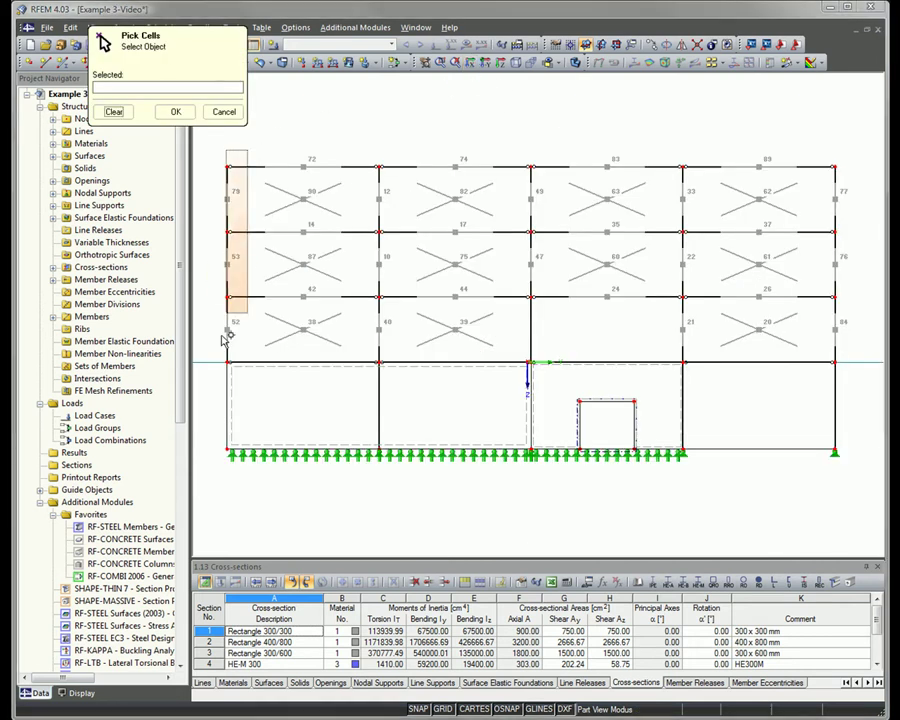
left_click_drag(258, 157, 222, 340)
left_click_drag(848, 153, 851, 372)
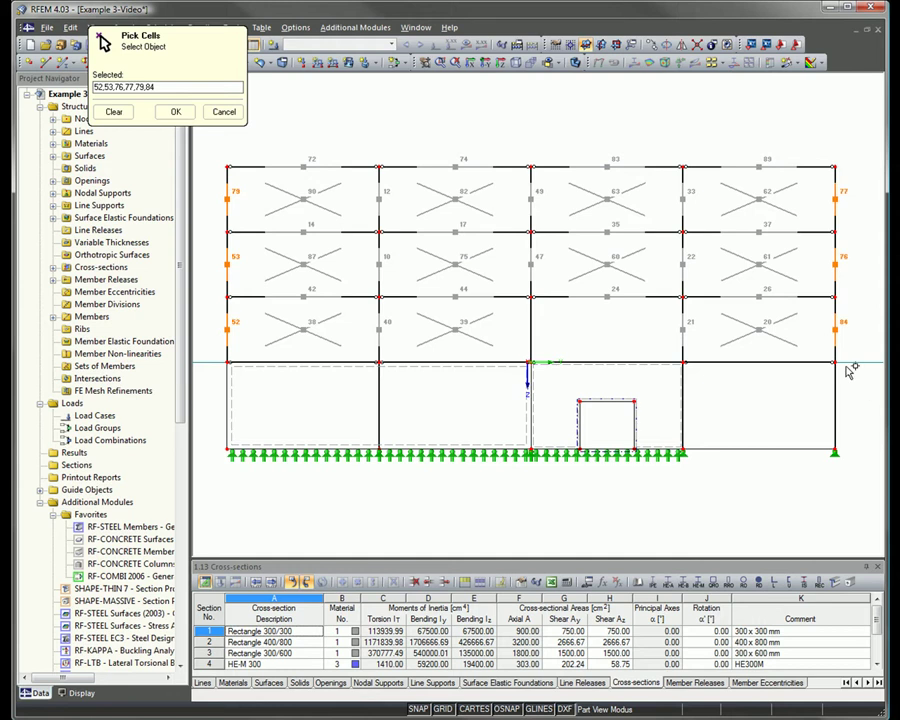
left_click_drag(243, 148, 852, 184)
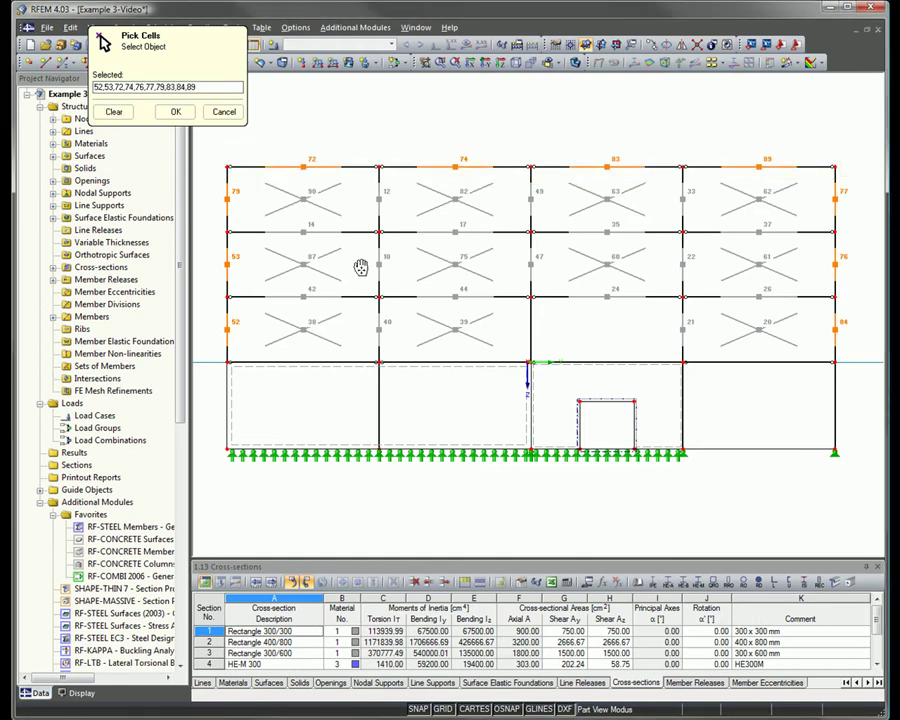
mouse_move(360, 267)
middle_mouse_down("ctrl")
mouse_move(438, 301)
mouse_move(512, 372)
mouse_move(689, 388)
mouse_move(758, 362)
mouse_move(584, 327)
middle_mouse_up("ctrl")
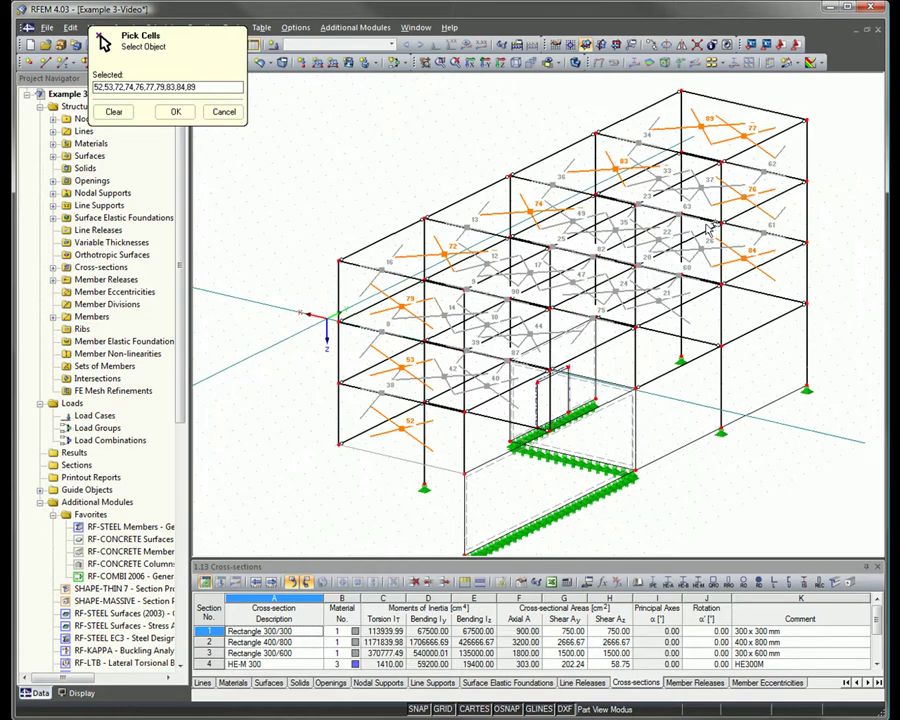
left_click(176, 112)
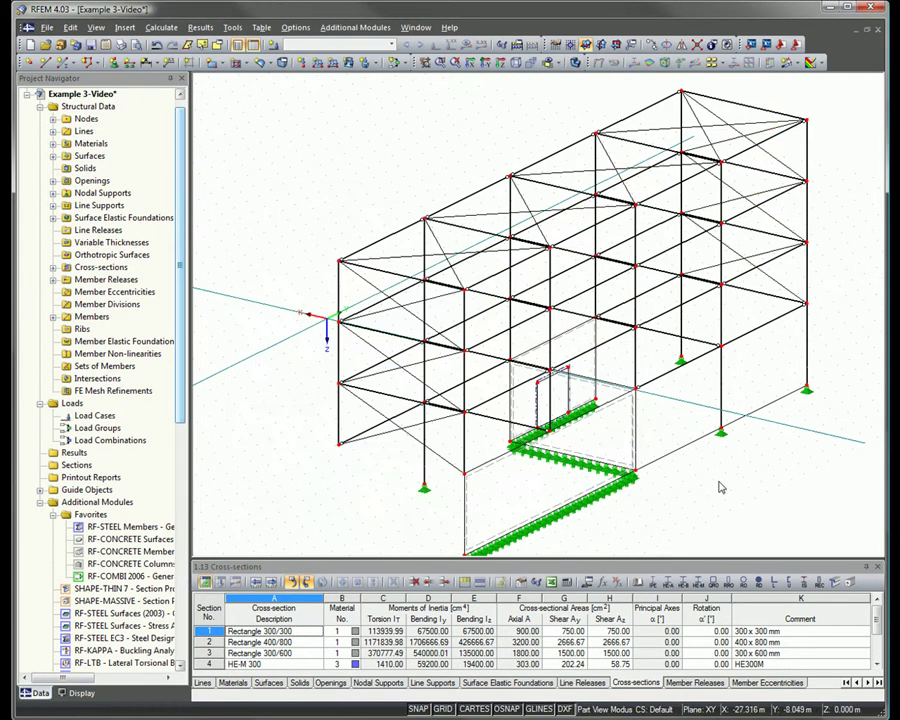
Step: Cancel the partial view and show the complete building isometric in solid rendering
mouse_move(720, 487)
middle_mouse_down("ctrl")
mouse_move(687, 414)
mouse_move(338, 427)
mouse_move(836, 428)
mouse_move(331, 472)
mouse_move(199, 428)
mouse_move(432, 356)
middle_mouse_up("ctrl")
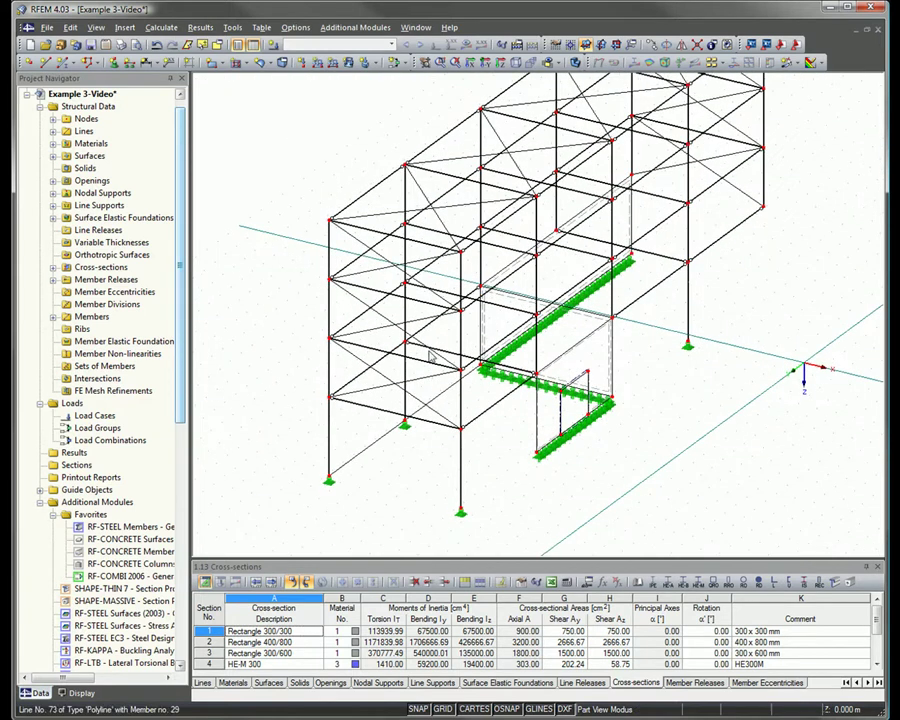
left_click(520, 65)
left_click(575, 62)
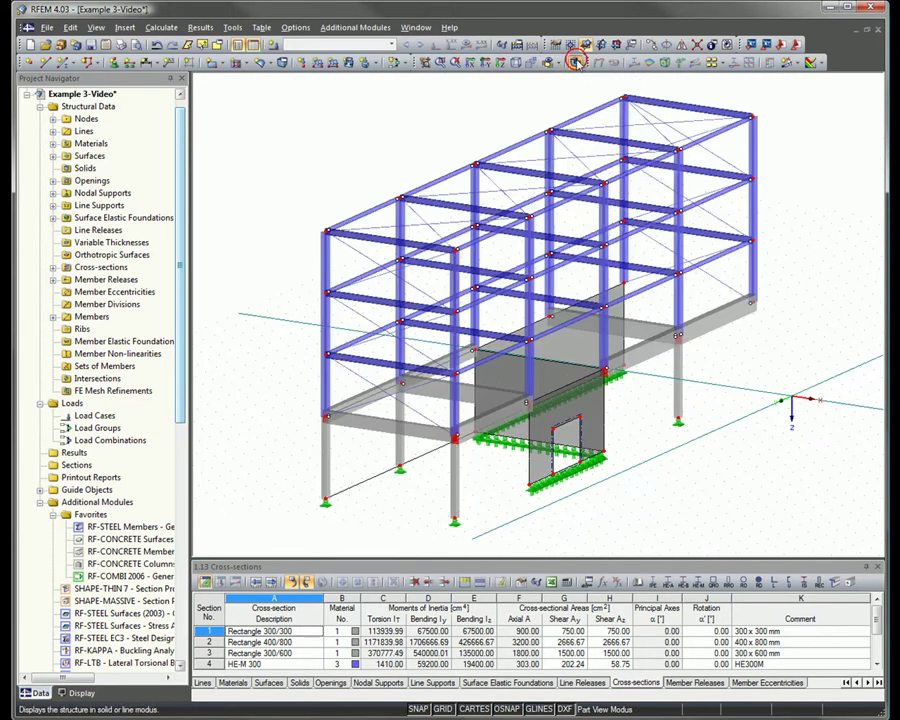
left_click(551, 62)
left_click(585, 150)
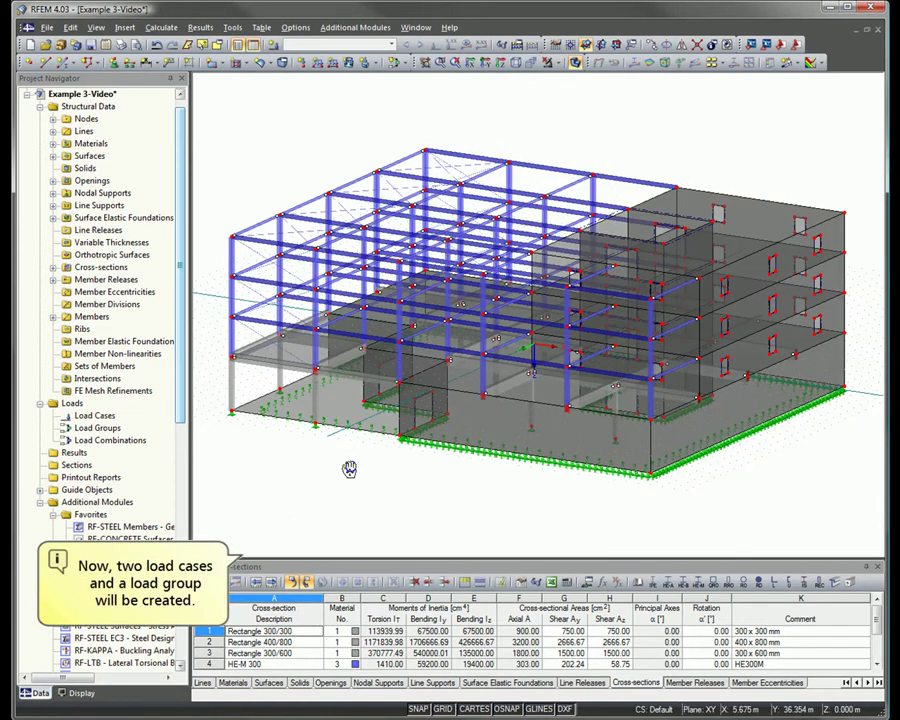
mouse_move(349, 469)
middle_mouse_down("ctrl")
mouse_move(400, 456)
mouse_move(381, 479)
middle_mouse_up("ctrl")
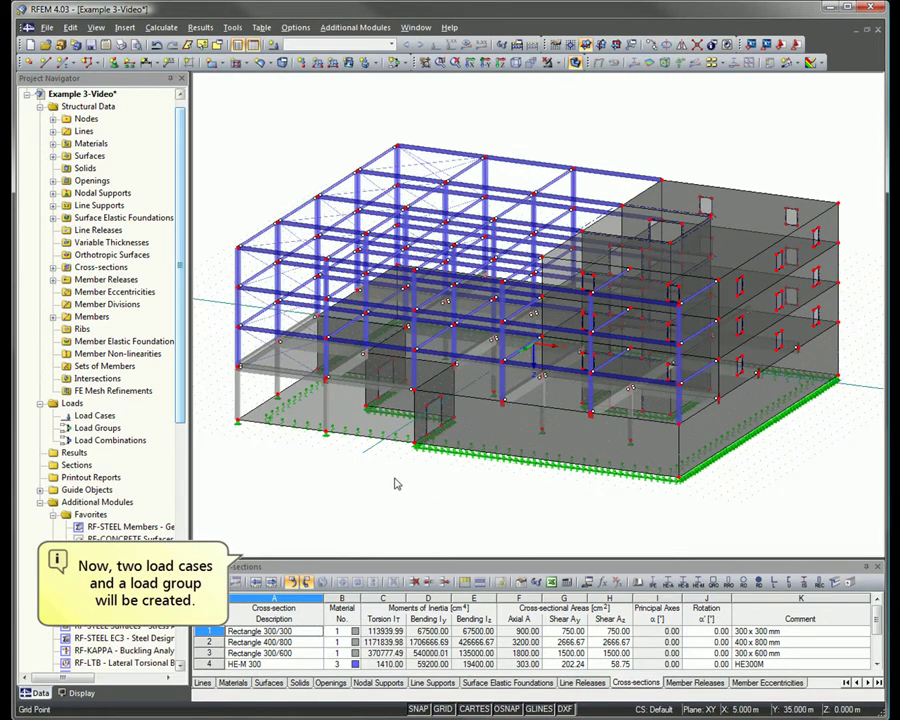
middle_click_drag(440, 101, 497, 98, "ctrl")
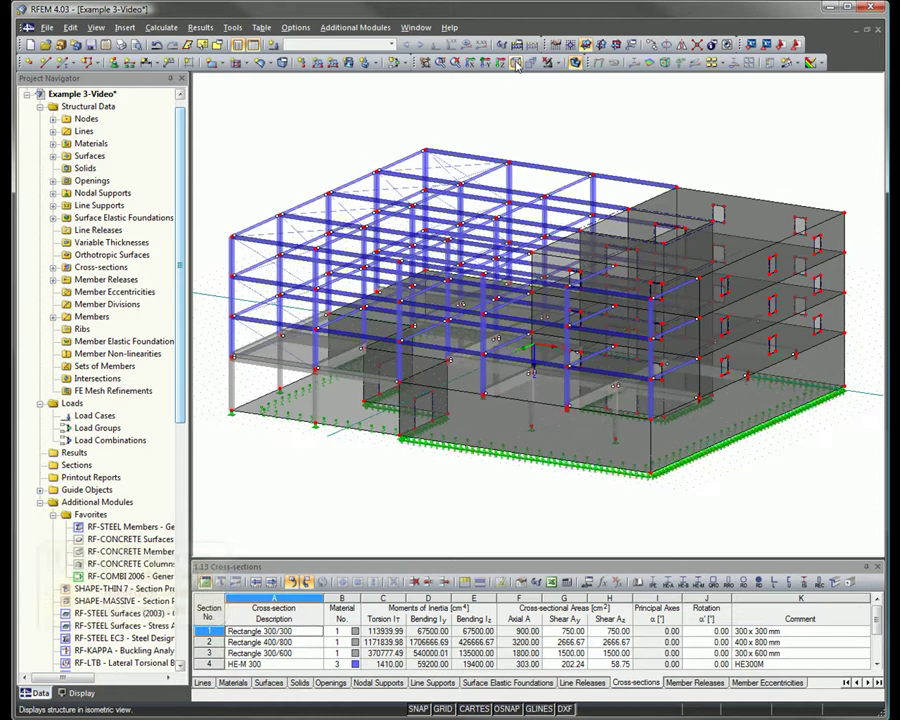
Step: Add load case LC1 described as Self weight and LC2 as Live load
left_click(272, 46)
left_click(525, 267)
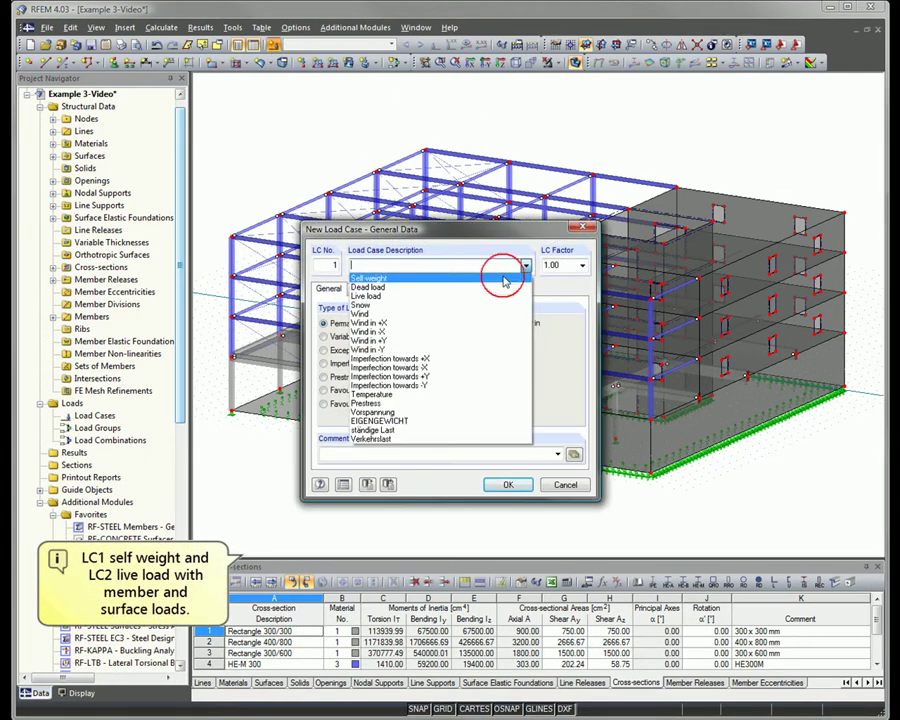
left_click(438, 279)
left_click(500, 487)
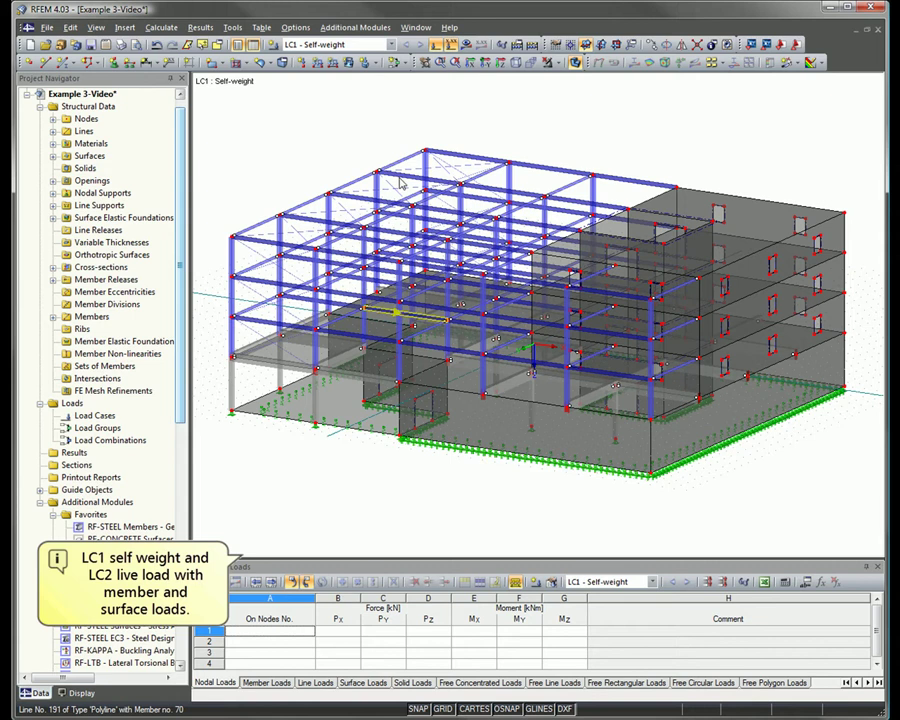
left_click(273, 49)
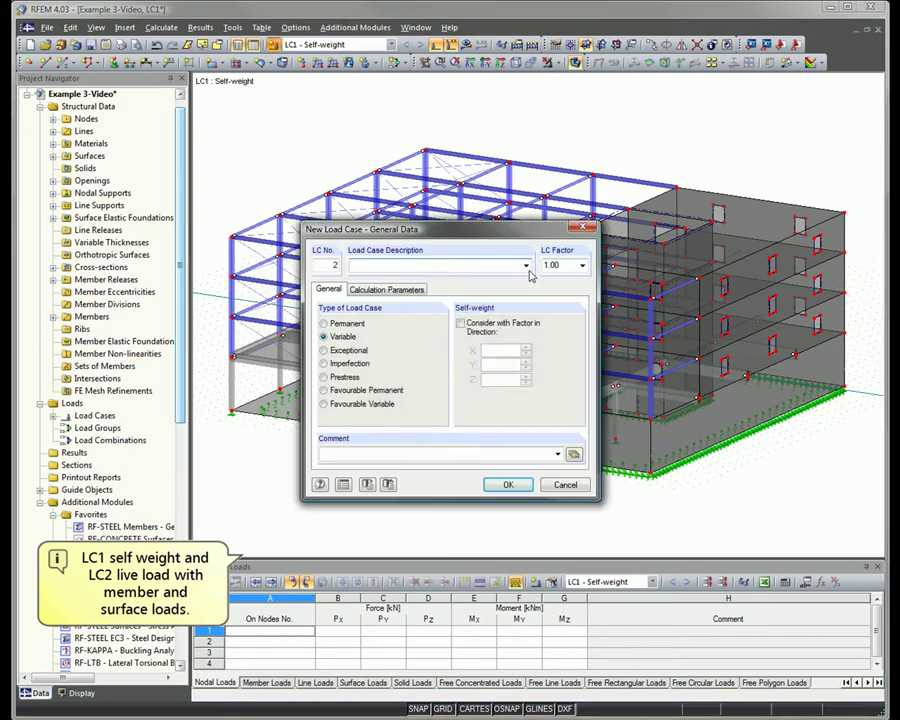
left_click(525, 265)
left_click(475, 297)
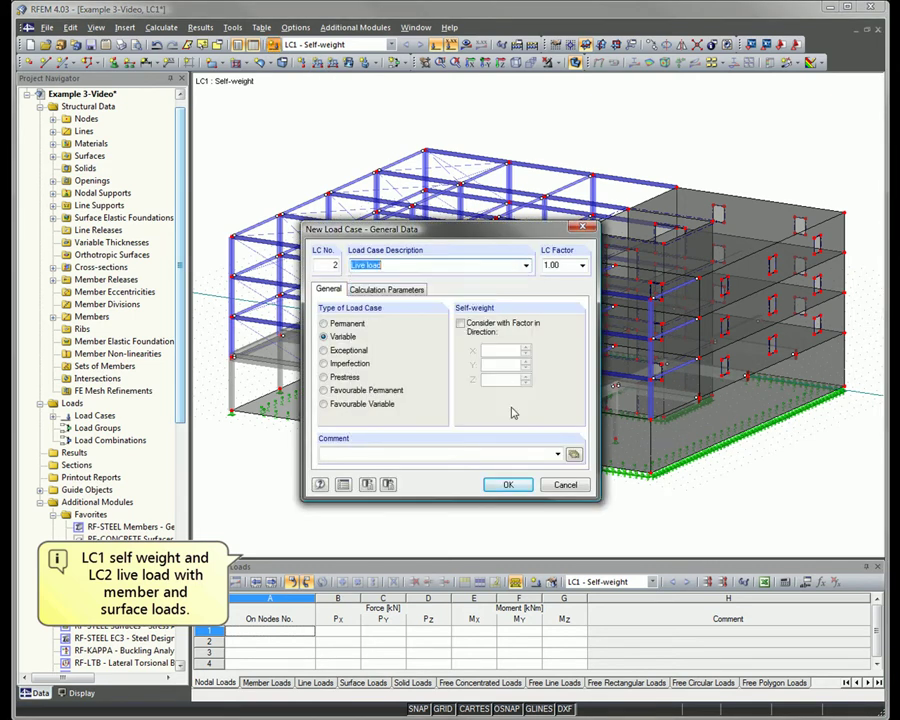
left_click(508, 486)
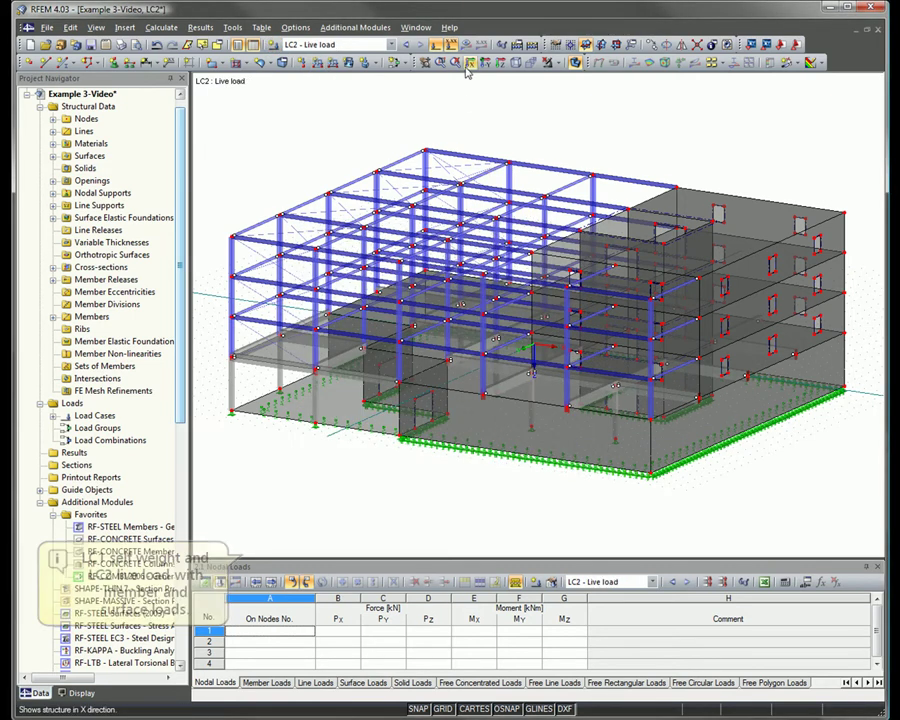
left_click(469, 63)
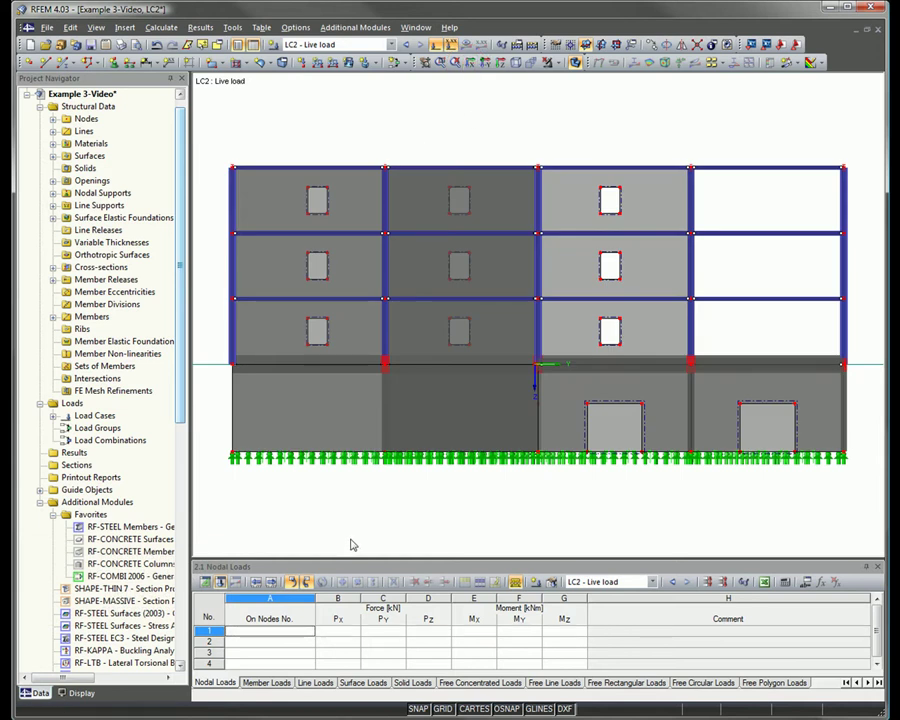
Step: Select the upper floor's members and save them as named partial view 'Level 2'
left_click_drag(212, 226, 865, 250)
left_click(560, 64)
left_click(566, 70)
type("Level 2")
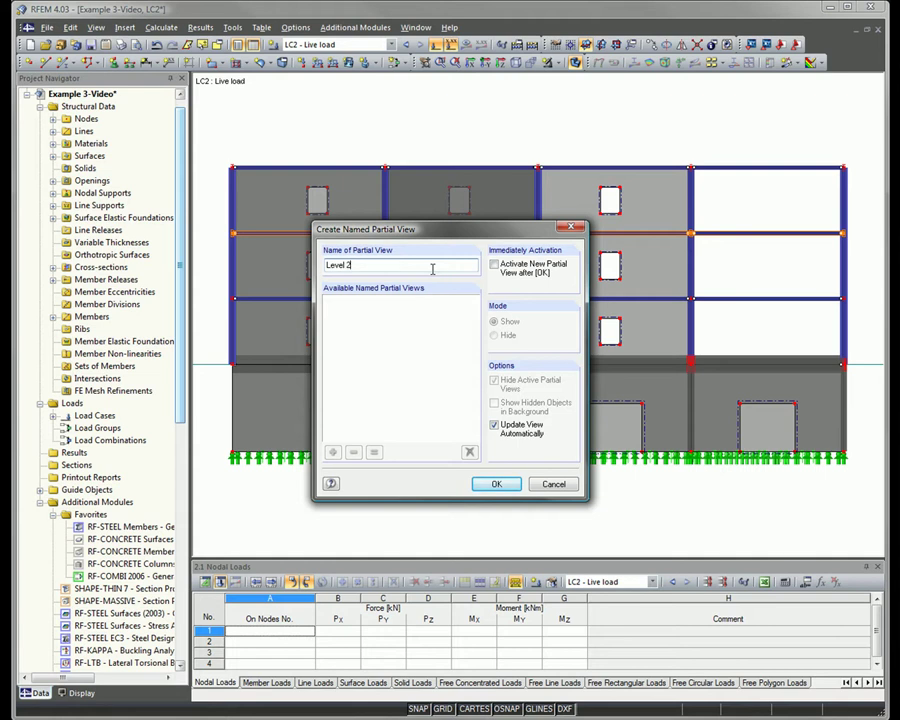
key("Return")
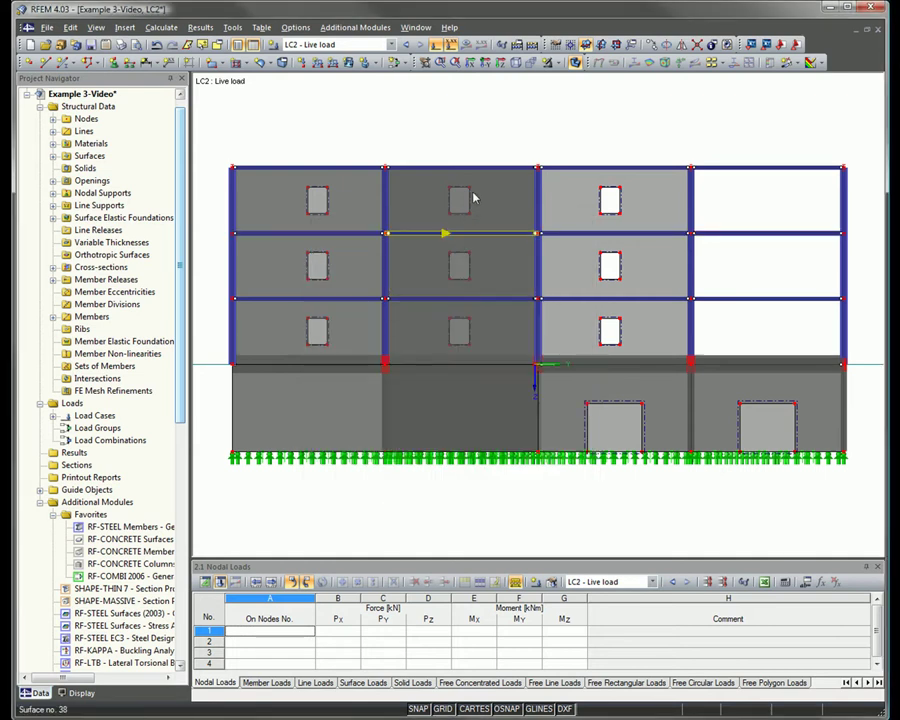
Step: Save the floor below as named partial view 'Level 1' without activating it
left_click_drag(329, 312, 868, 315)
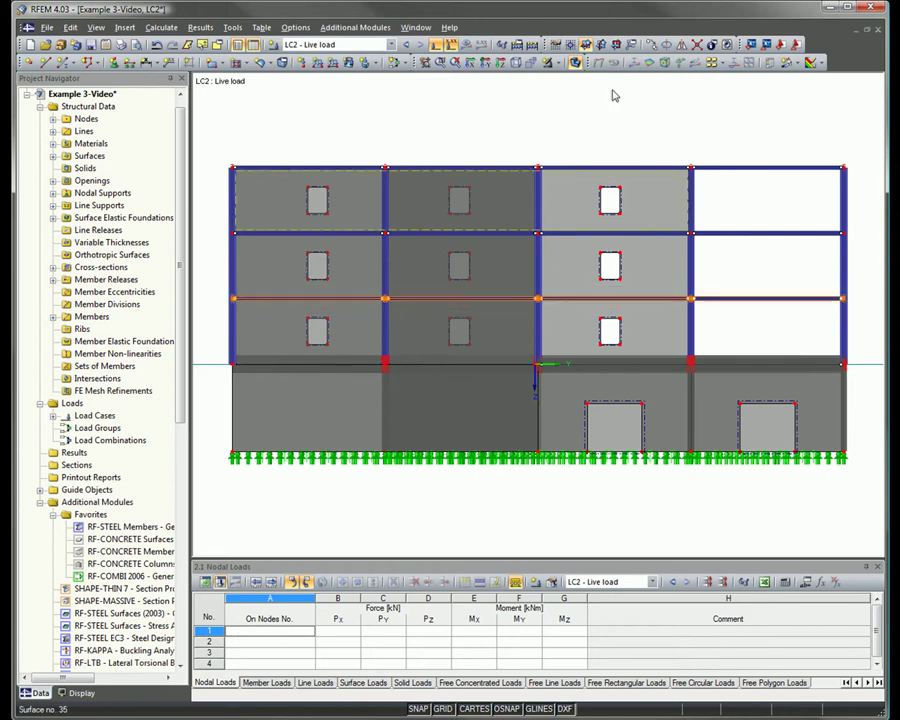
left_click(553, 65)
left_click(493, 264)
type("Level 1")
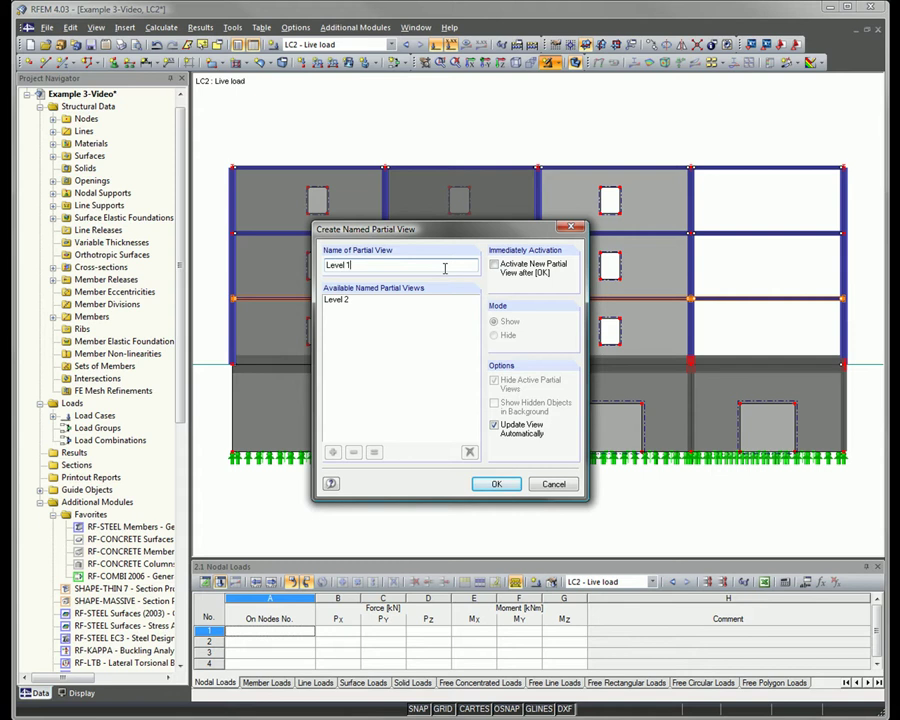
left_click(497, 486)
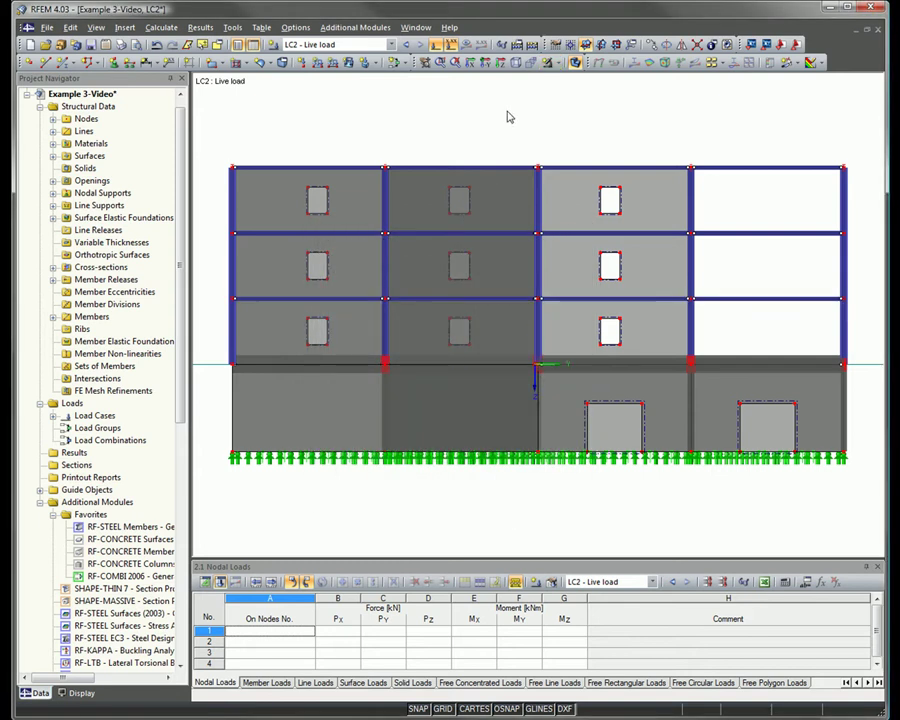
left_click(516, 63)
Step: Display the Level 2 partial view alongside Level 1 and adjust the view
left_click(77, 692)
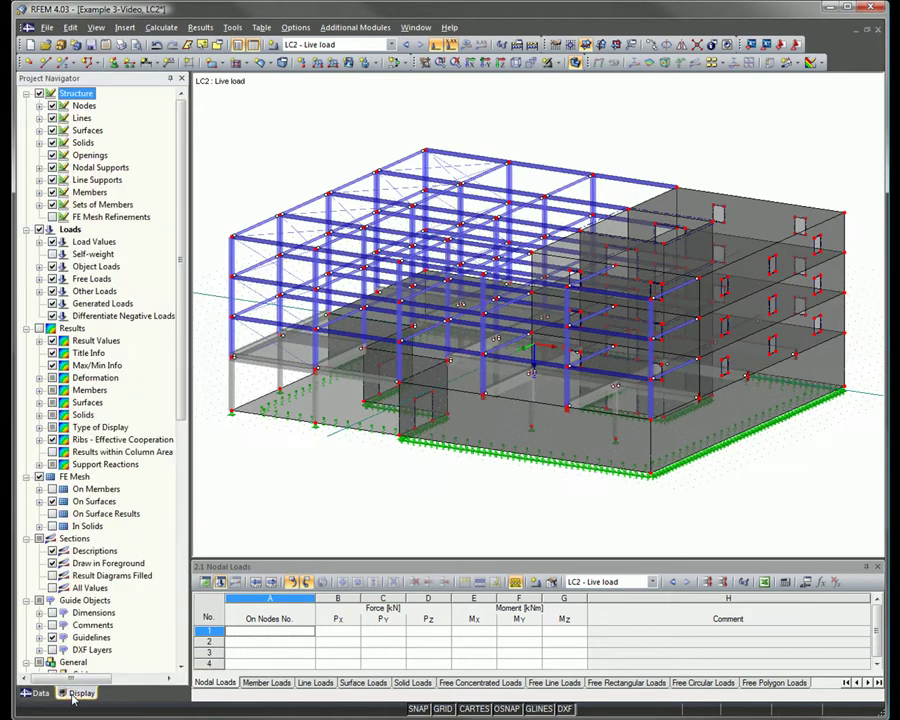
scroll(87, 638, "down", 5)
scroll(87, 638, "down", 2)
left_click(65, 464)
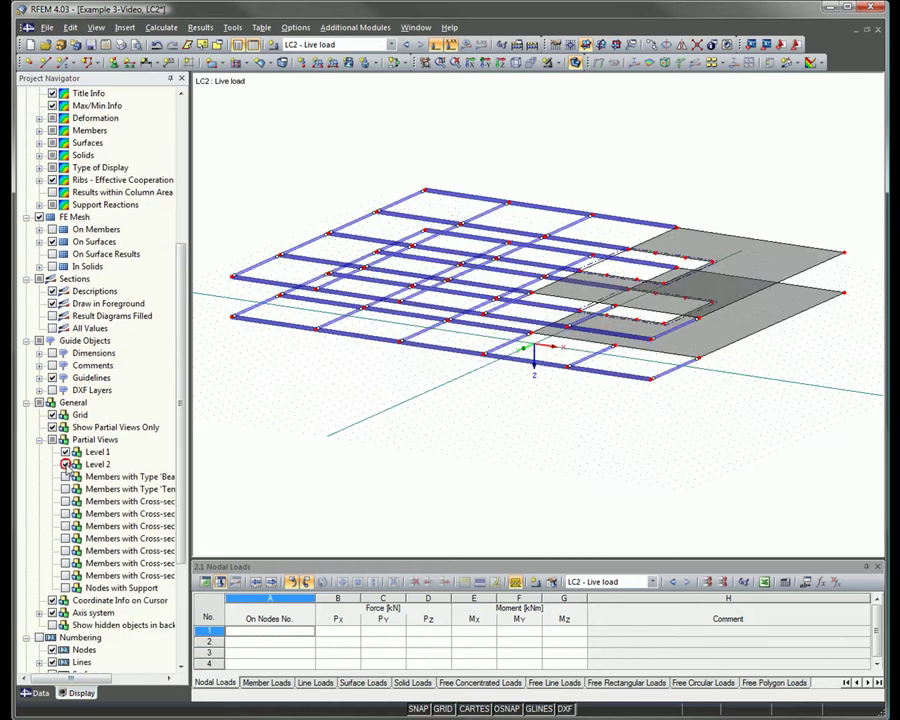
mouse_move(249, 470)
middle_mouse_down("ctrl")
mouse_move(295, 438)
mouse_move(345, 470)
mouse_move(601, 461)
mouse_move(263, 470)
mouse_move(300, 478)
middle_mouse_up("ctrl")
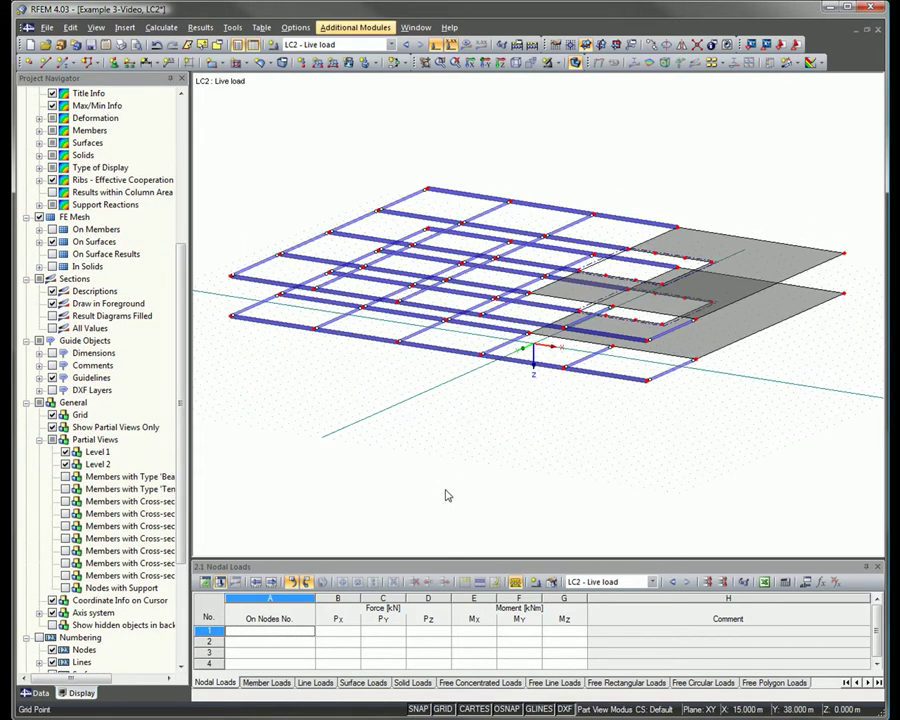
middle_click_drag(428, 104, 433, 134)
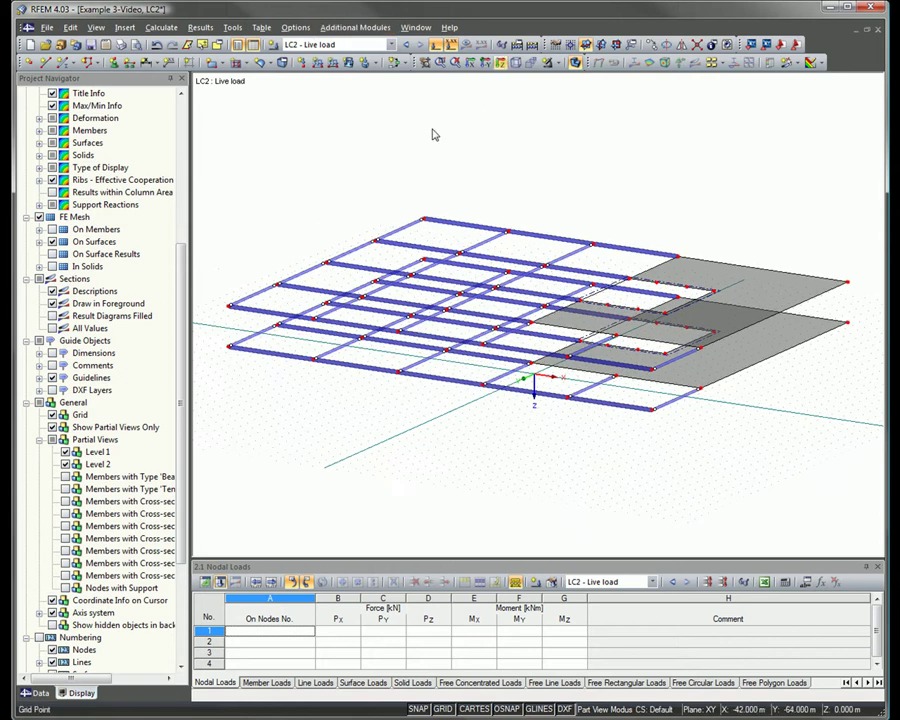
Step: Select all IPE 300 members from table 1.13 Cross-sections
left_click(290, 581)
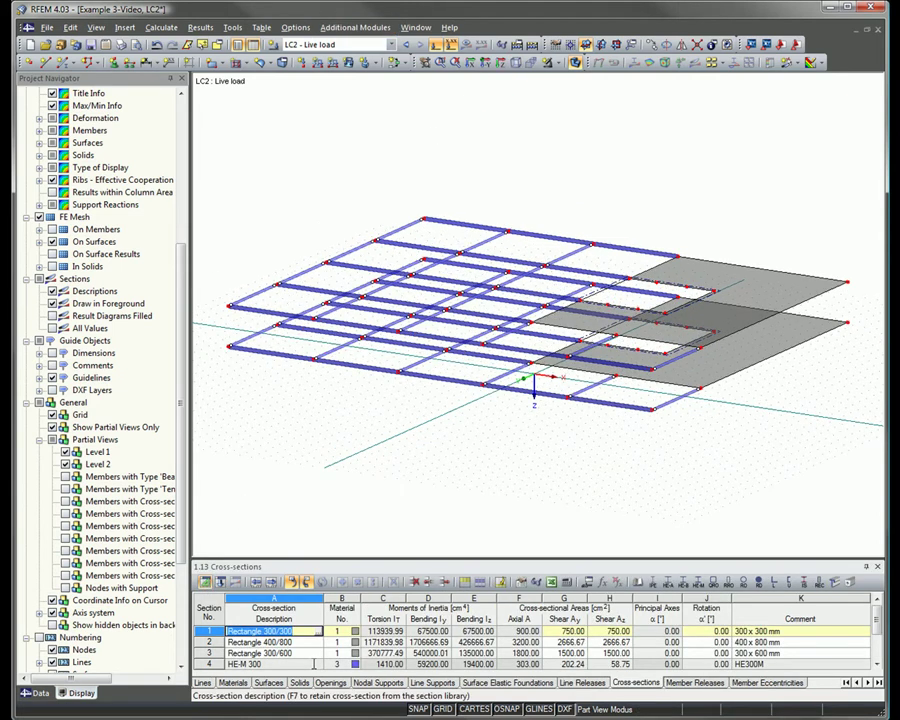
scroll(316, 663, "down", 1)
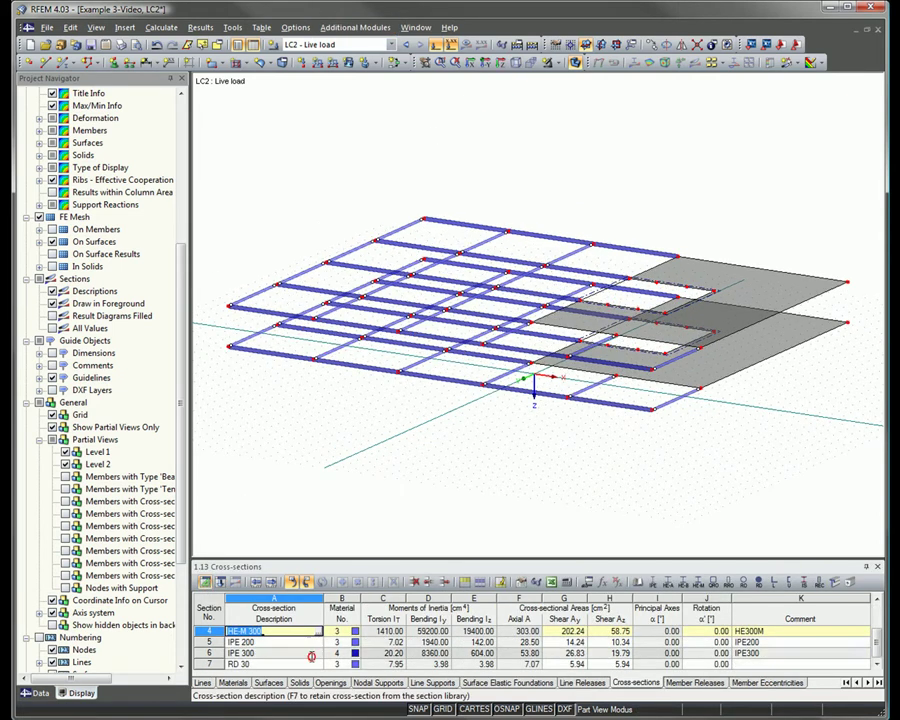
left_click(311, 653)
Step: Apply a uniform 27.5 kN/m member load along ZL to the selected IPE 300 beams
left_click(221, 45)
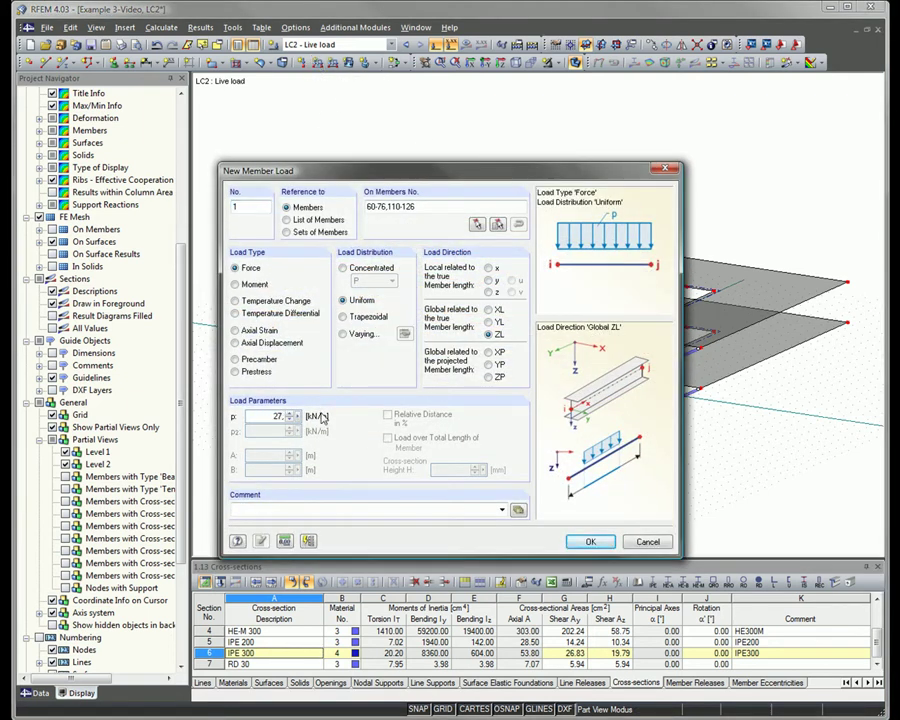
left_click(589, 542)
mouse_move(349, 494)
middle_mouse_down("ctrl")
mouse_move(686, 297)
mouse_move(390, 450)
mouse_move(333, 466)
middle_mouse_up("ctrl")
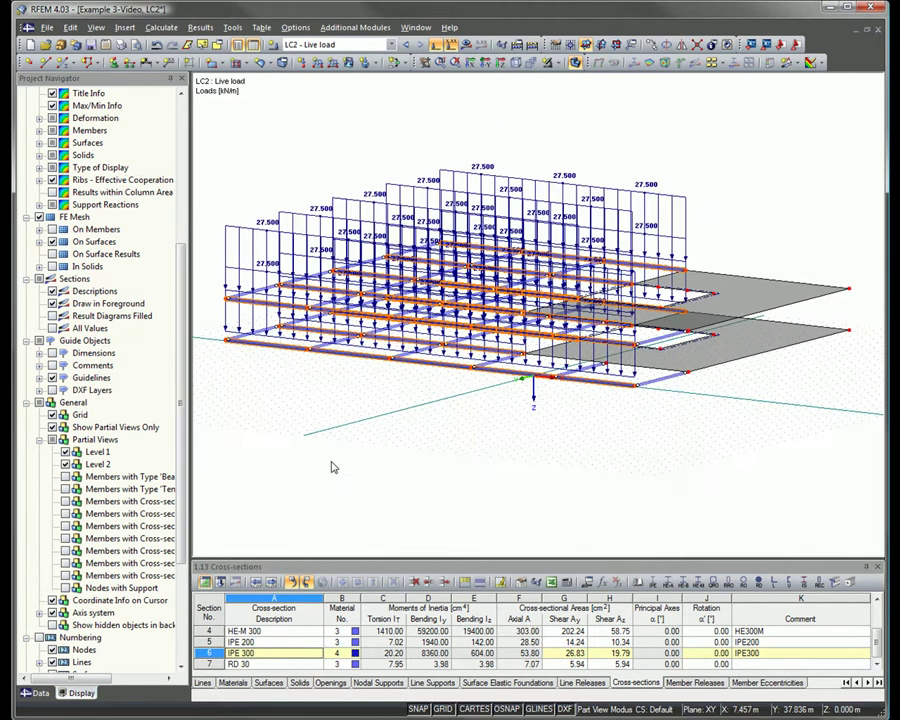
Step: Cancel the partial view, return to isometric view, and switch the navigator to Data
left_click(576, 62)
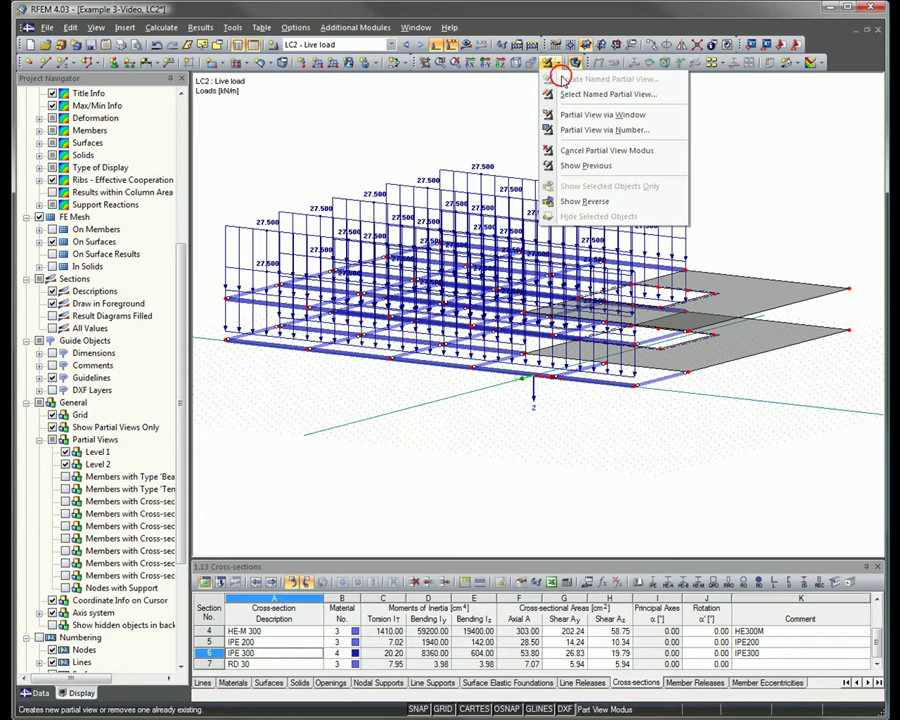
left_click(609, 152)
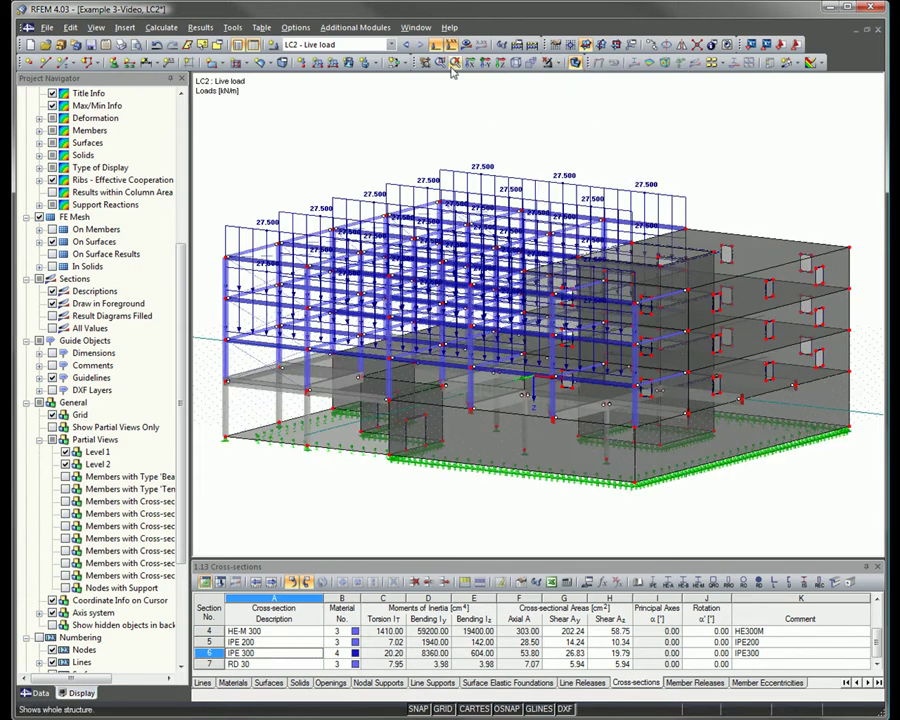
left_click(514, 66)
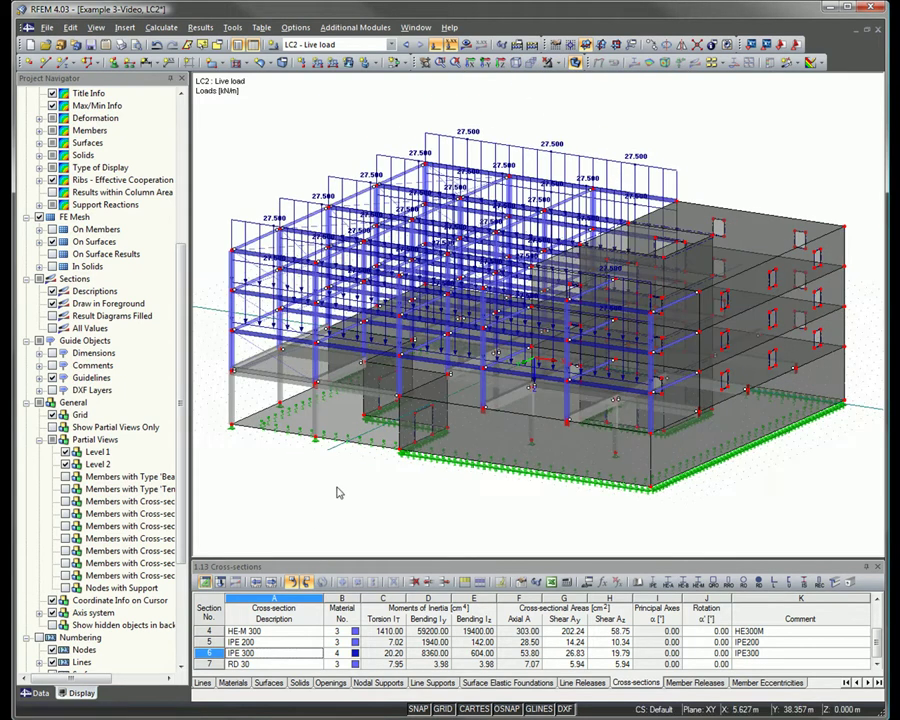
left_click(35, 692)
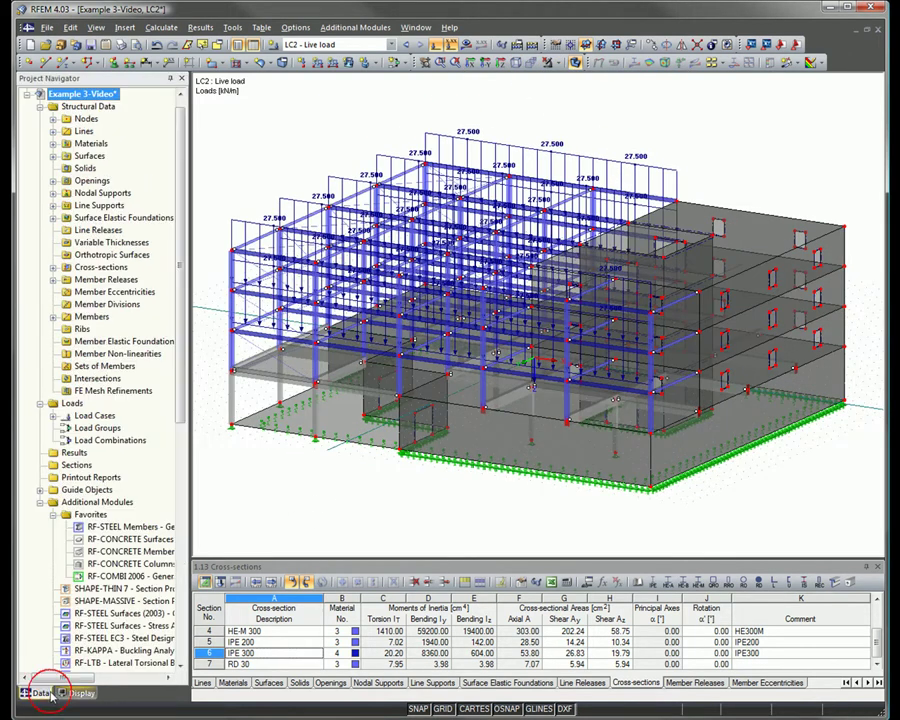
right_click(321, 521)
Step: Use Special Selection to select all surfaces parallel to surface 9
left_click(330, 481)
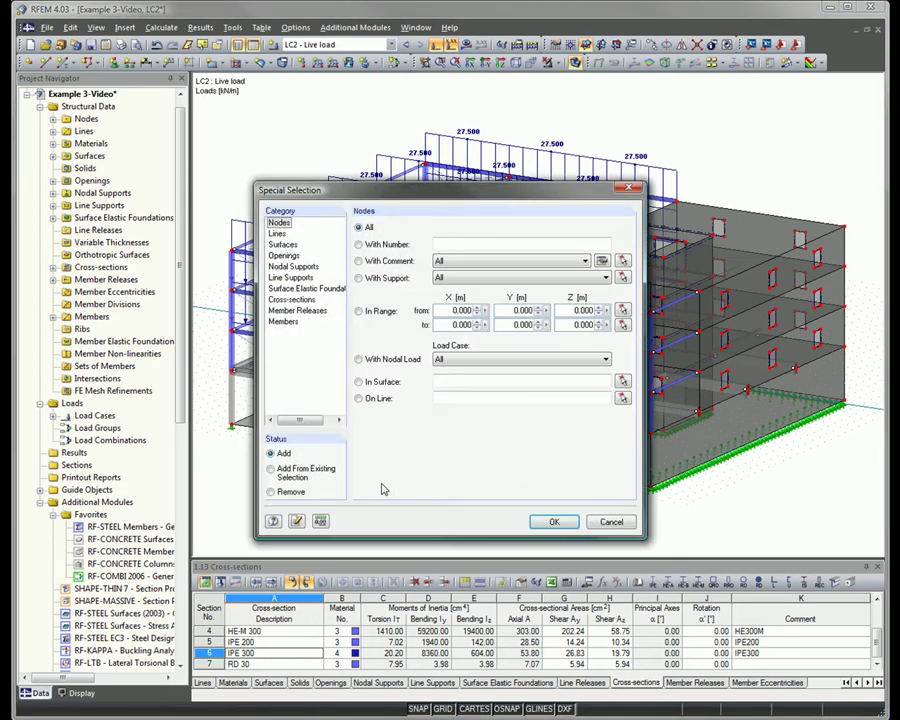
left_click(284, 244)
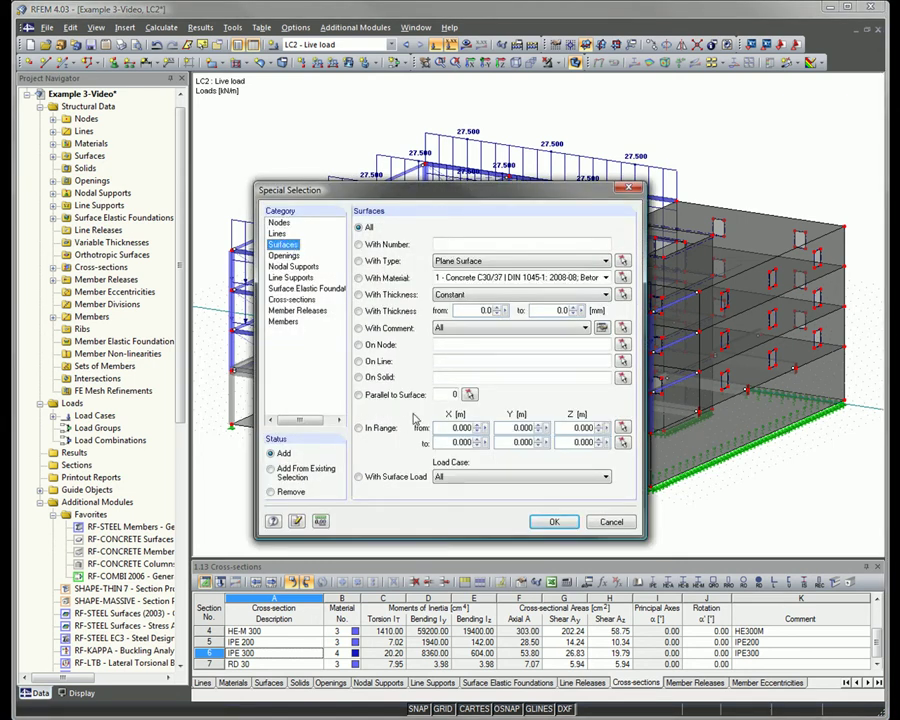
left_click(470, 398)
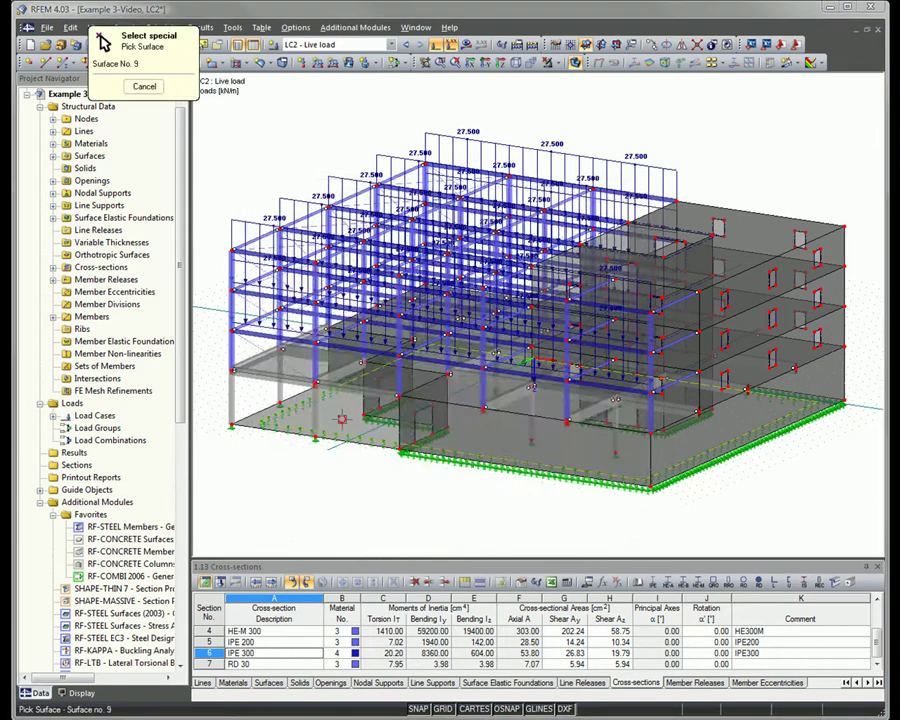
left_click(345, 428)
left_click(555, 522)
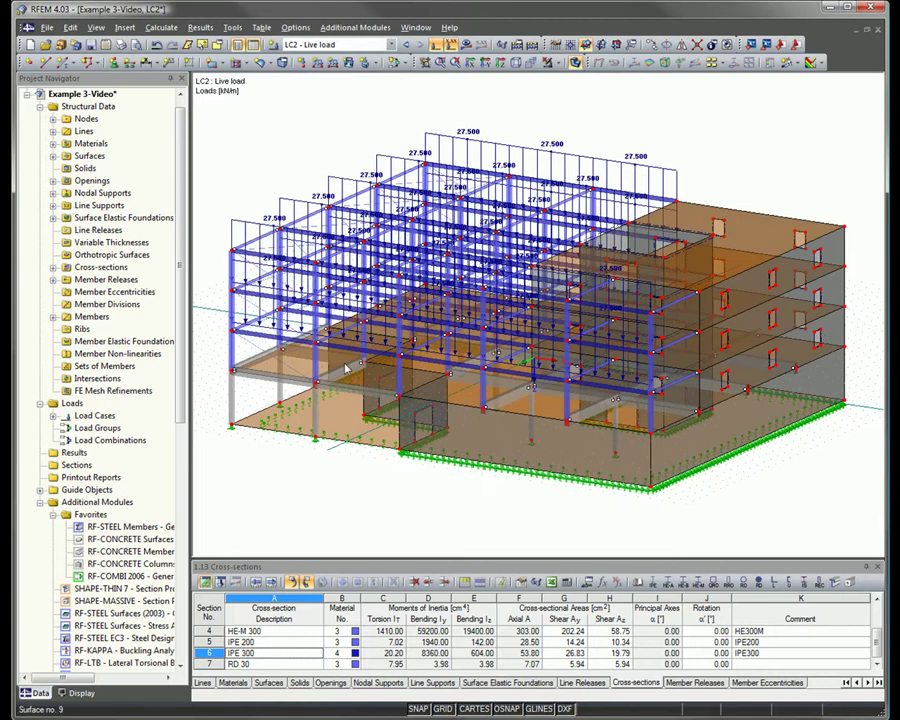
Step: Apply a uniform 4 kN/m² surface load along ZL to slabs 9, 10, 23, 32 and 41 in LC2
left_click(348, 63)
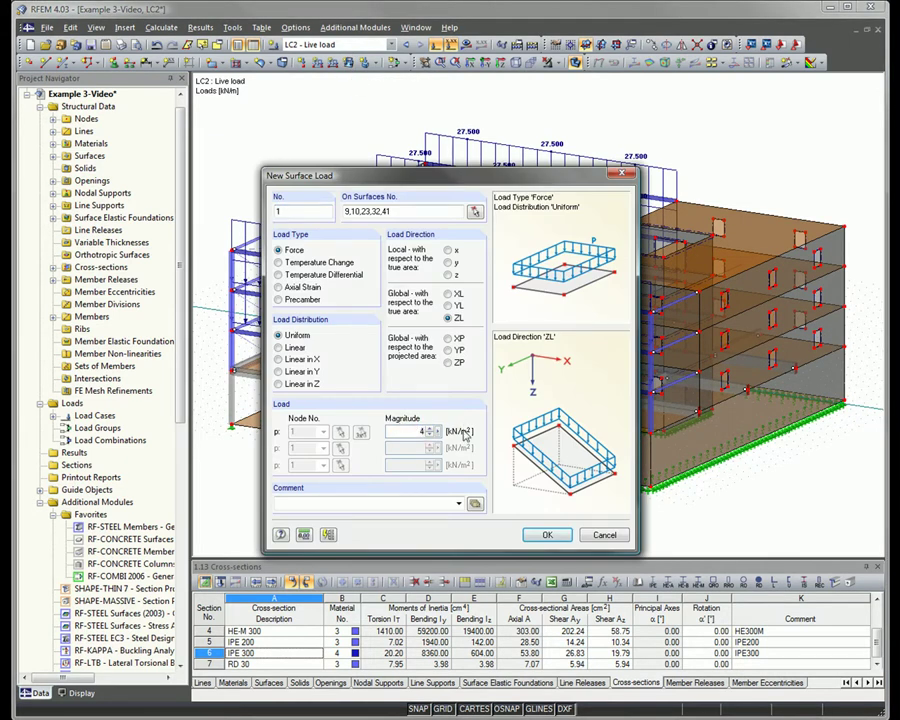
key("Return")
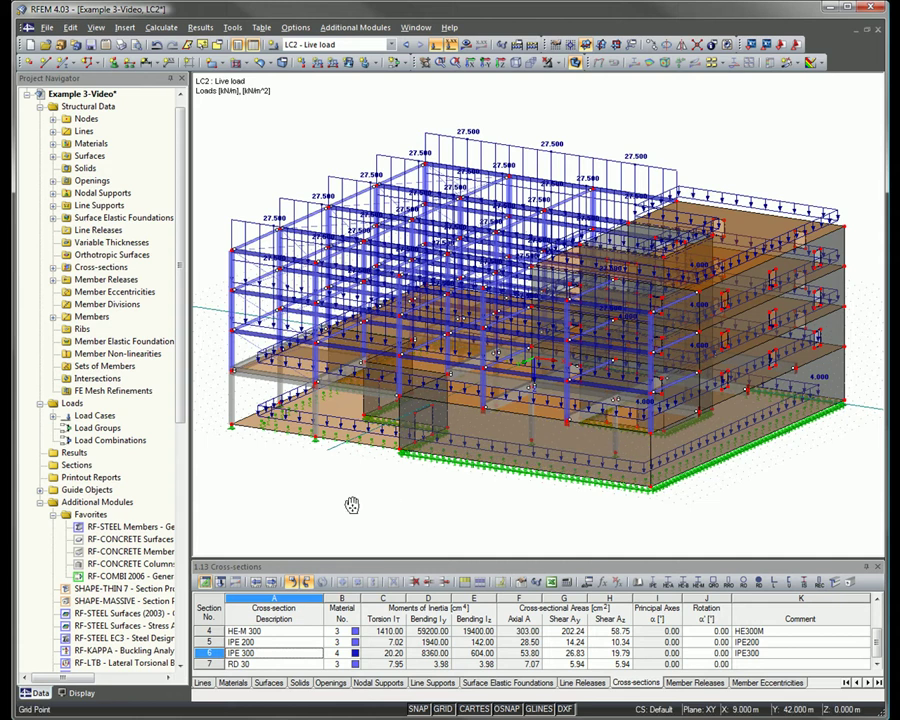
middle_click_drag(352, 505, 295, 527, "ctrl")
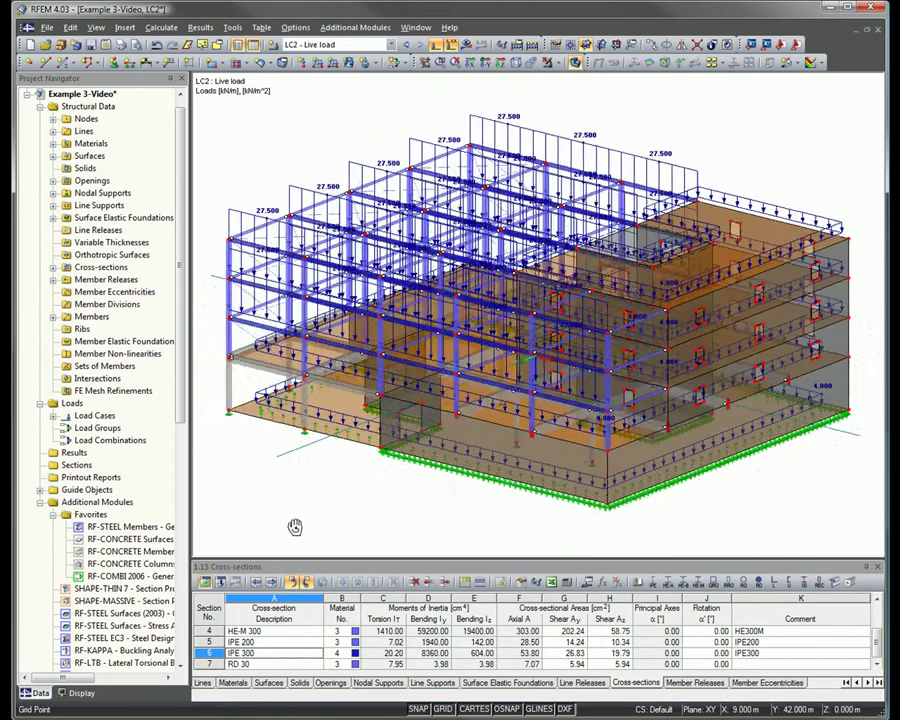
left_click(526, 62)
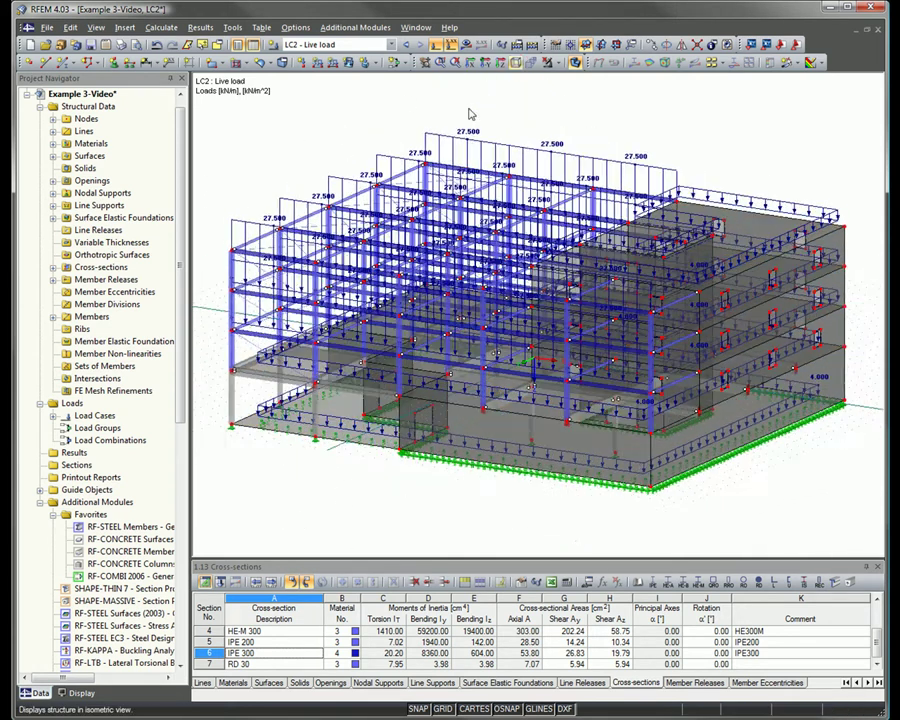
right_click(110, 428)
Step: Create load group LG1 'Design Internal Forces' as 1.35·LC1 + 1.5·LC2 and calculate all
left_click(150, 433)
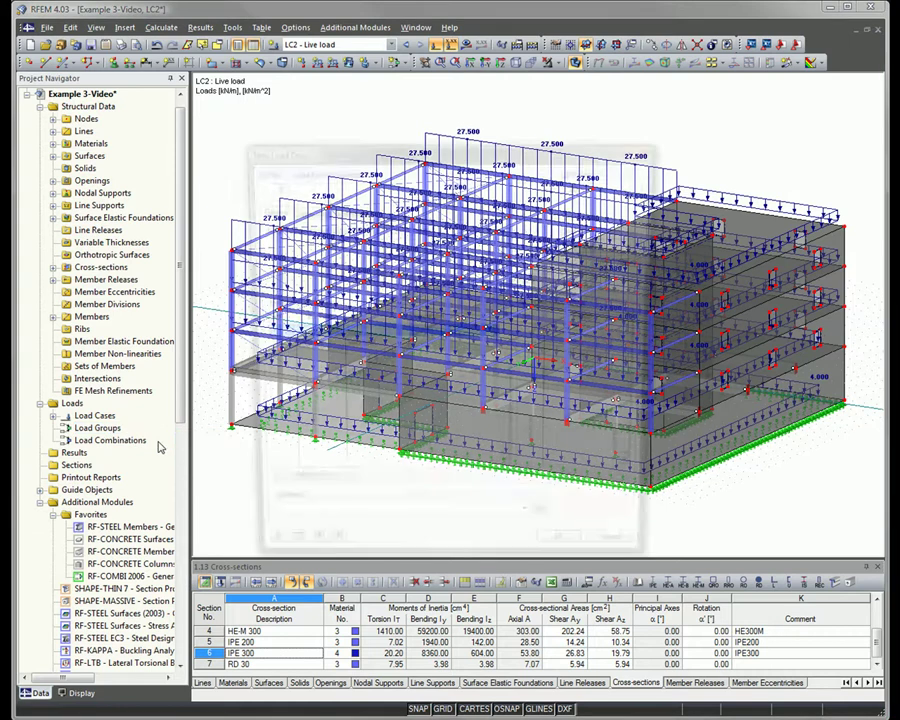
double_click(367, 338)
double_click(365, 346)
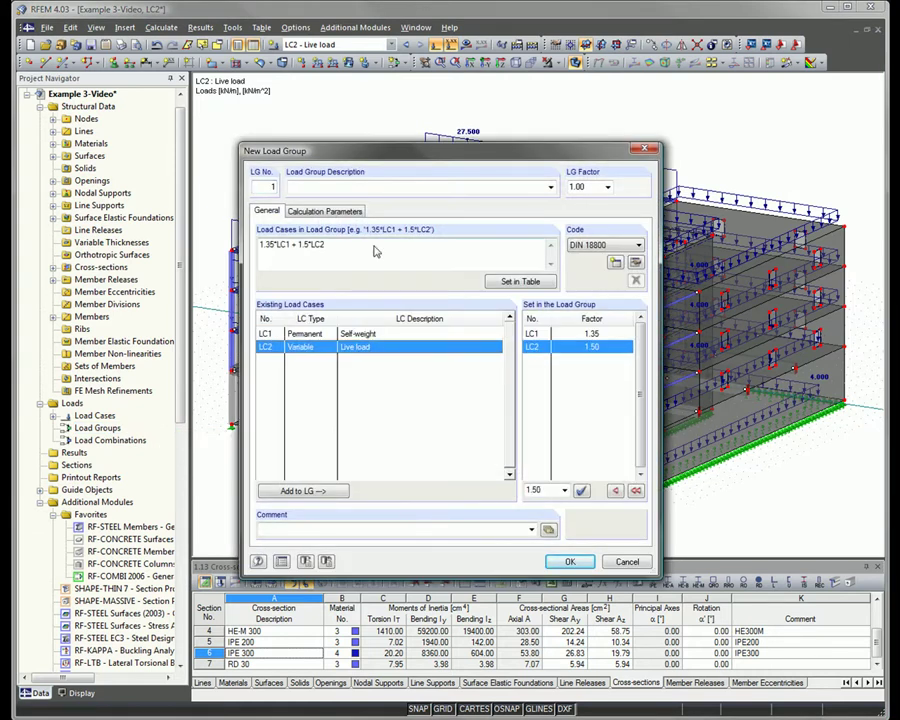
left_click(550, 187)
left_click(557, 234)
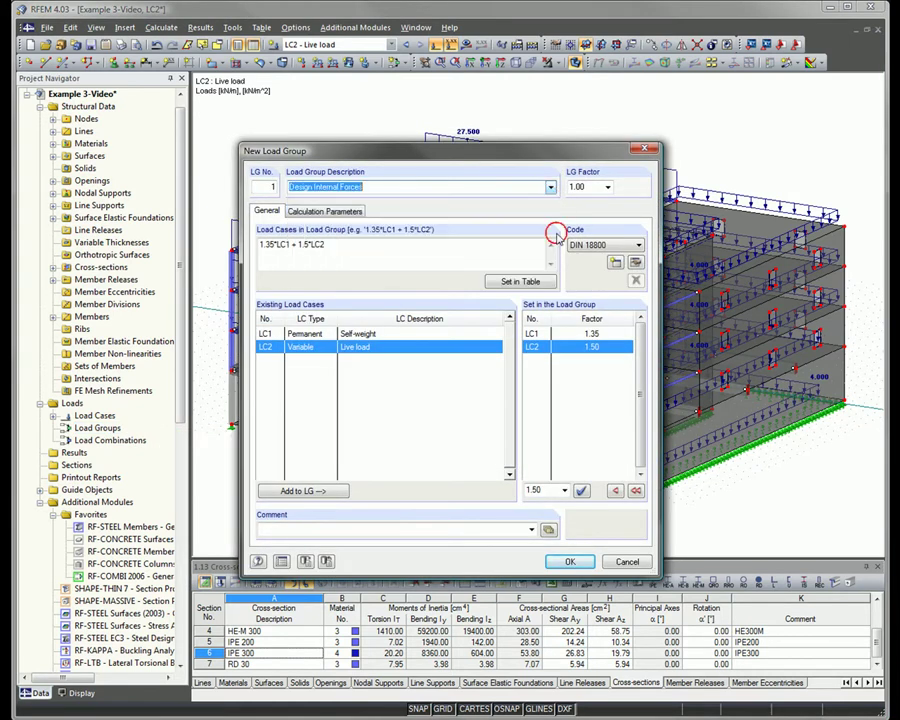
left_click(569, 562)
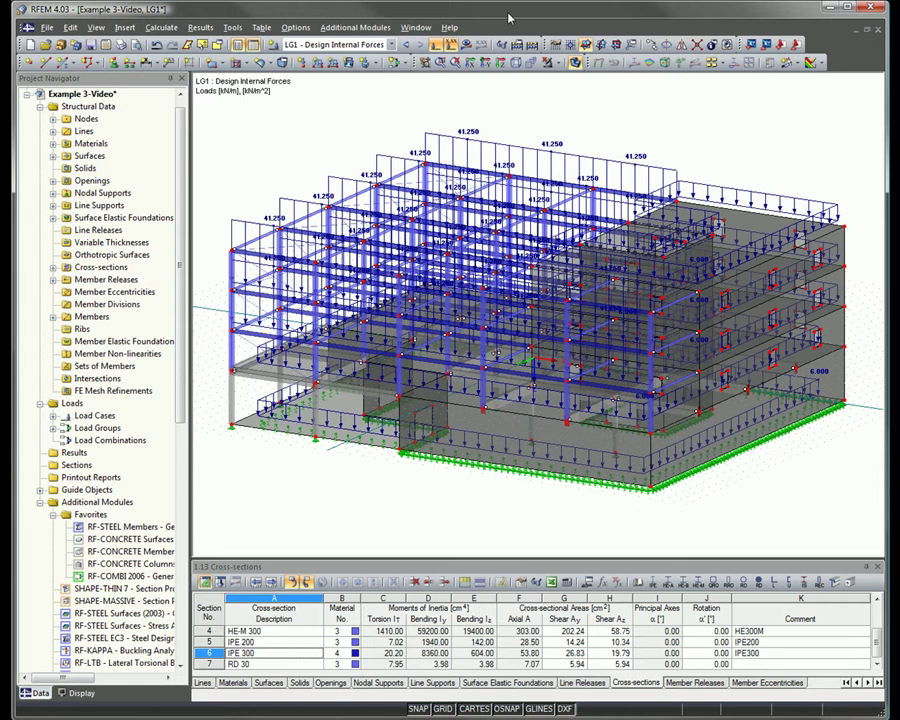
left_click(533, 45)
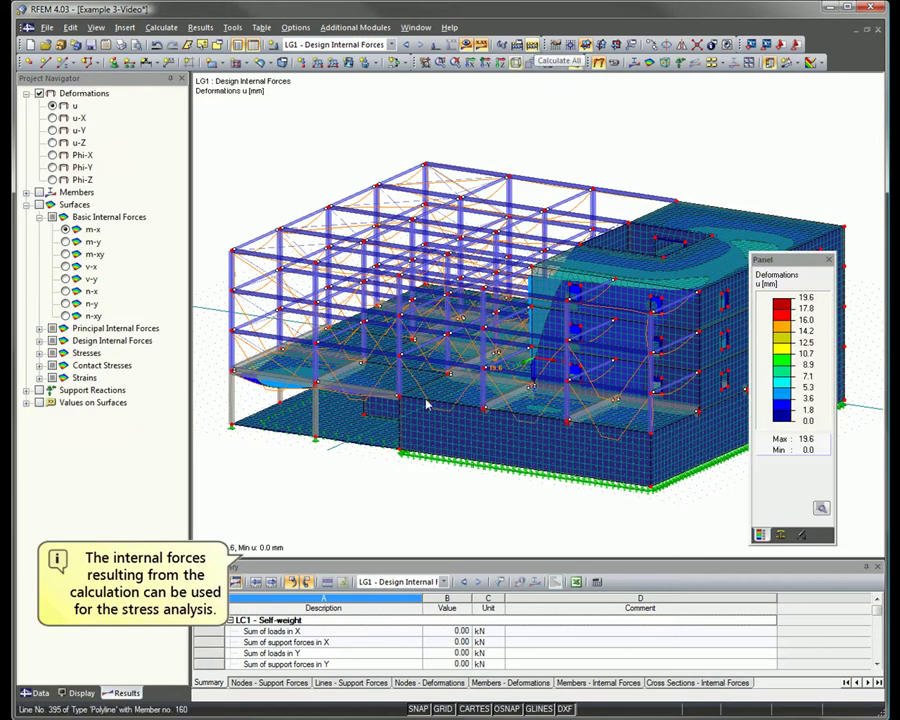
Step: Inspect LG1's 19.6 mm deformations and member M-y moments, then return to the Data tree
mouse_move(352, 502)
middle_mouse_down("ctrl")
mouse_move(378, 520)
mouse_move(303, 546)
middle_mouse_up("ctrl")
middle_click_drag(526, 482, 486, 516, "ctrl")
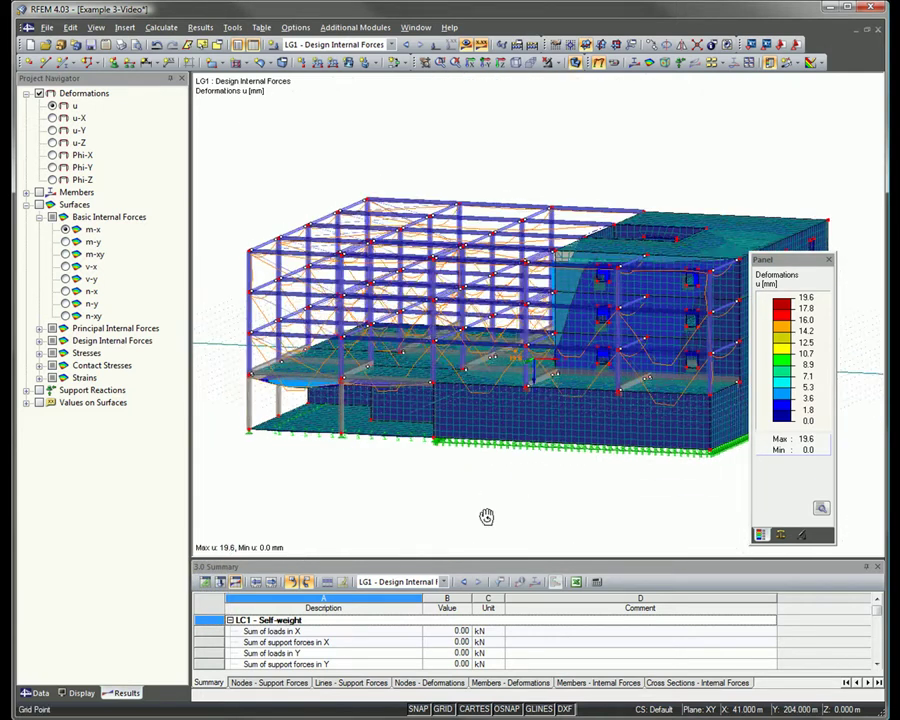
left_click(26, 192)
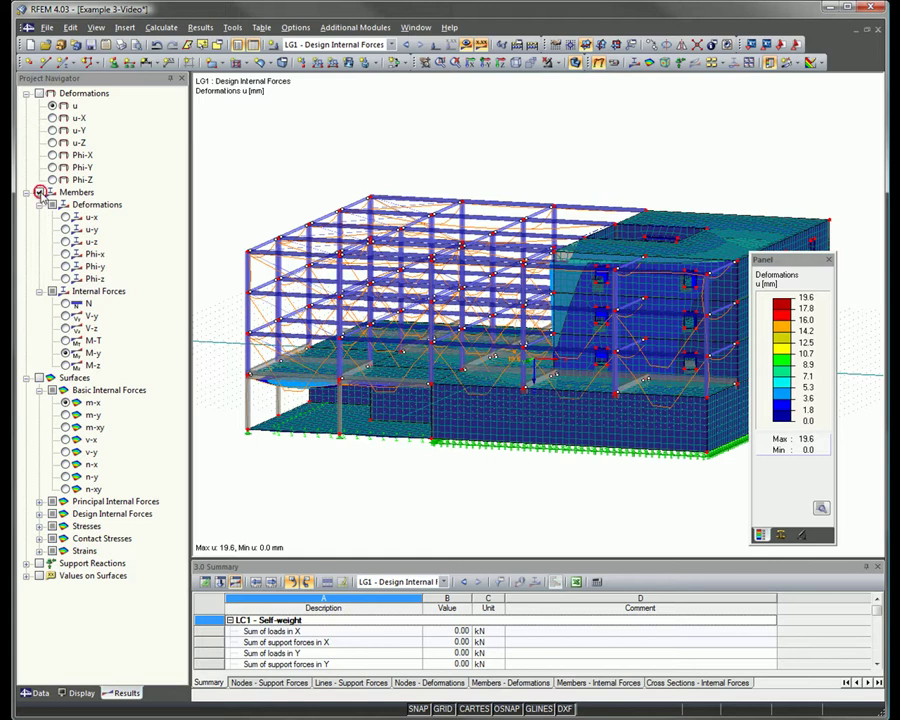
left_click(39, 192)
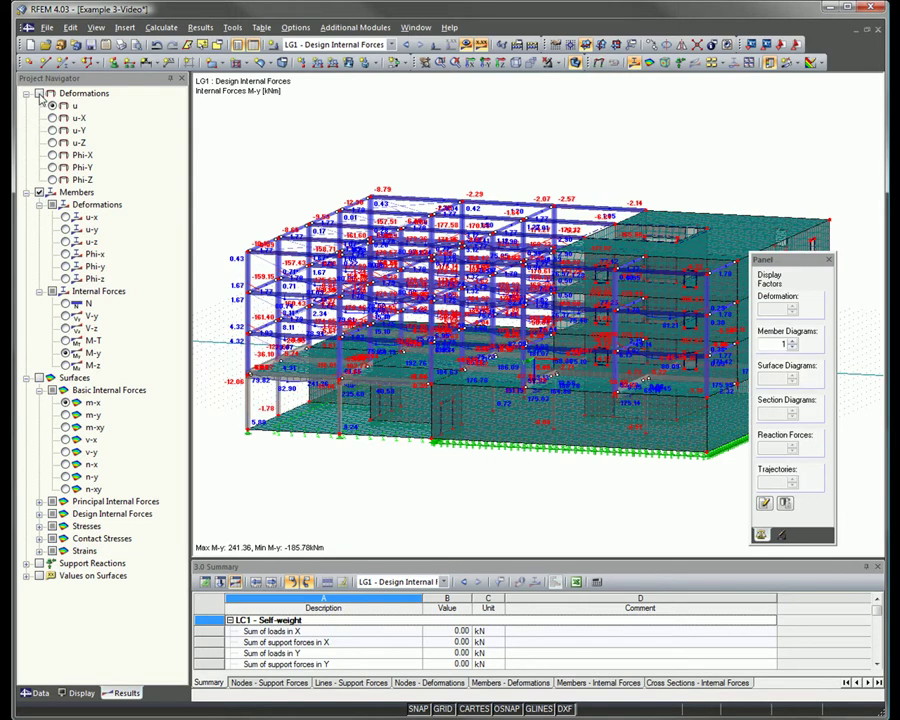
left_click(39, 192)
left_click(26, 192)
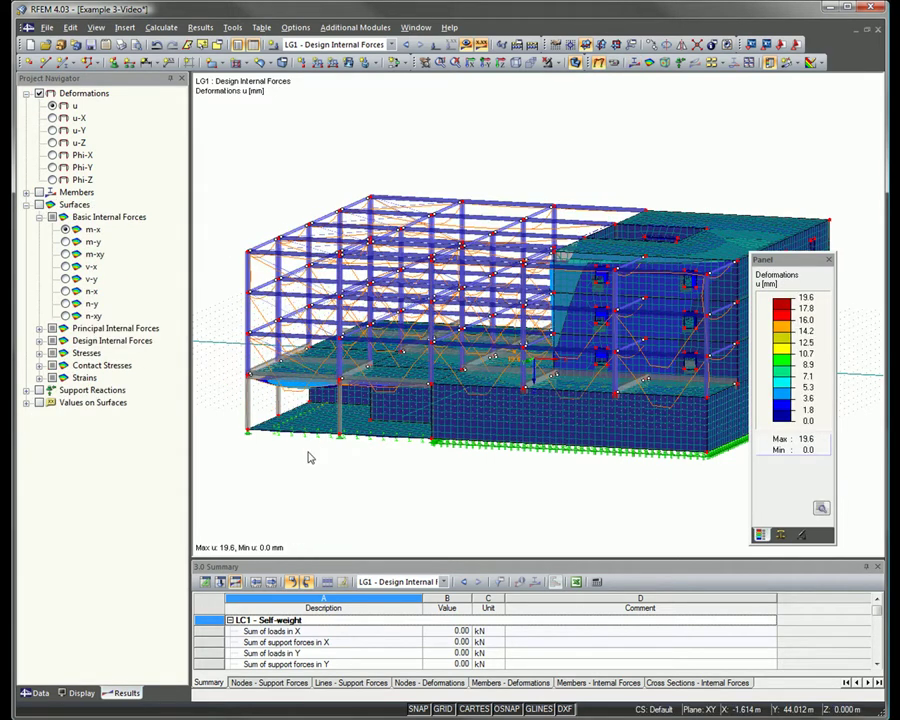
mouse_move(307, 477)
middle_mouse_down()
mouse_move(520, 124)
mouse_move(430, 170)
middle_mouse_up()
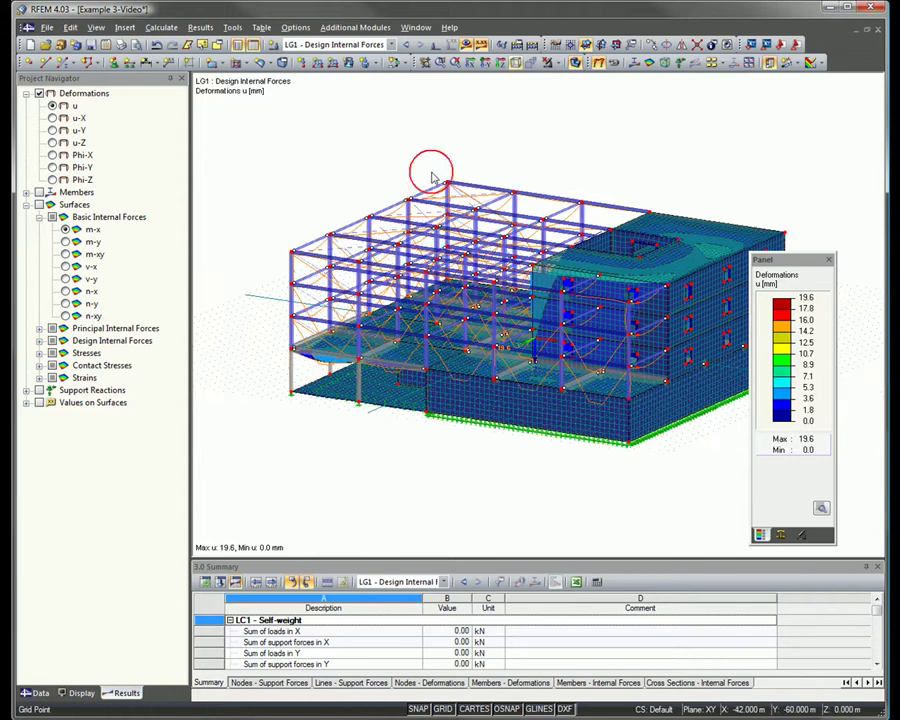
left_click(38, 692)
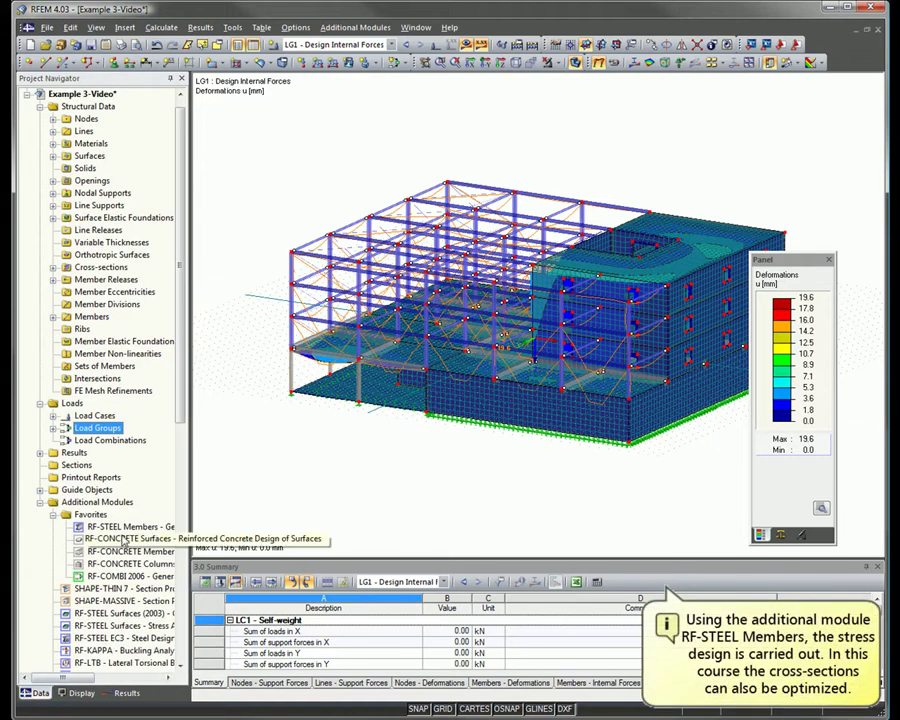
Step: Start RF-STEEL Members and turn off designing all members so specific ones can be picked
double_click(121, 526)
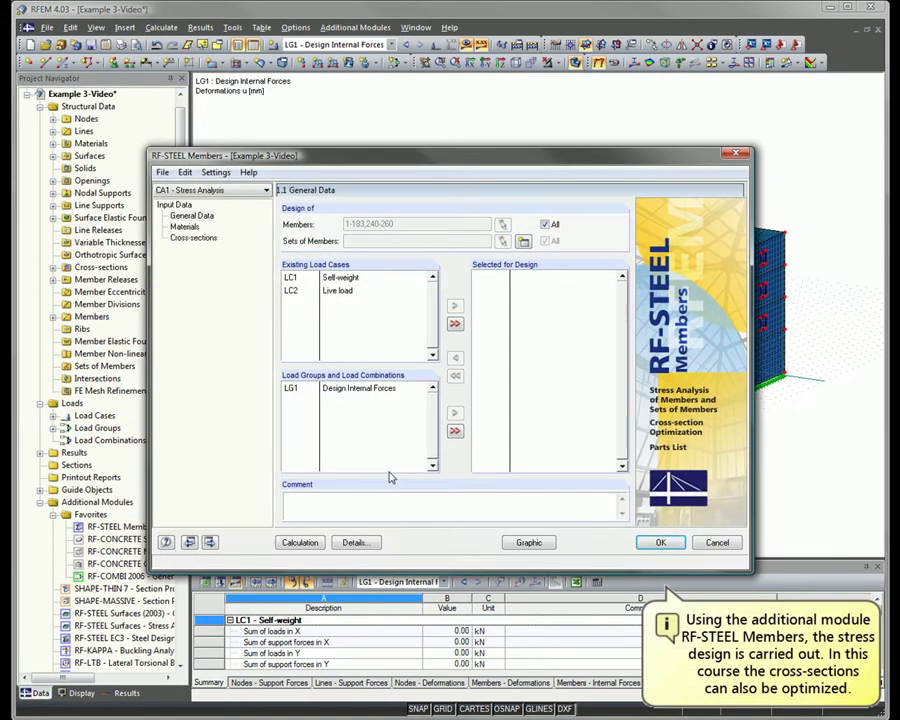
left_click(545, 225)
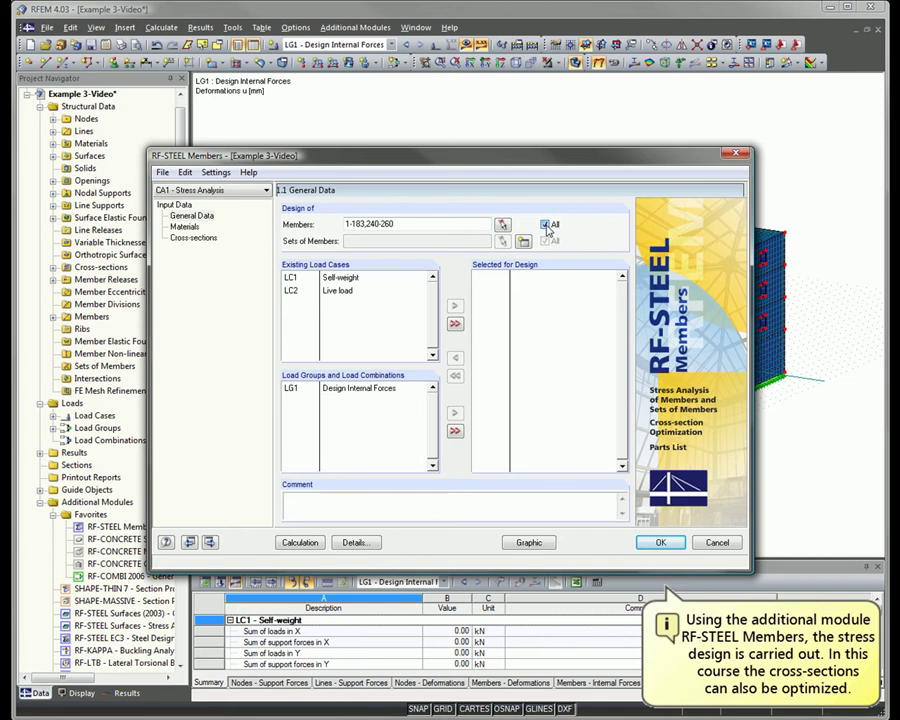
left_click(503, 225)
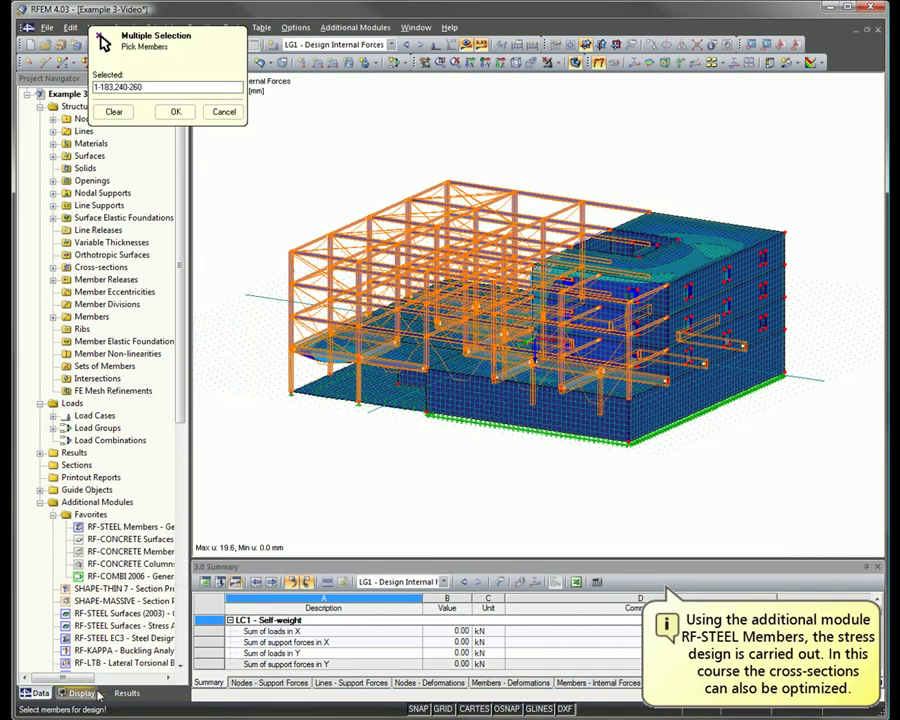
Step: Show only the steel columns and beams and window-select members 30-179 for design
left_click(80, 693)
left_click(113, 112)
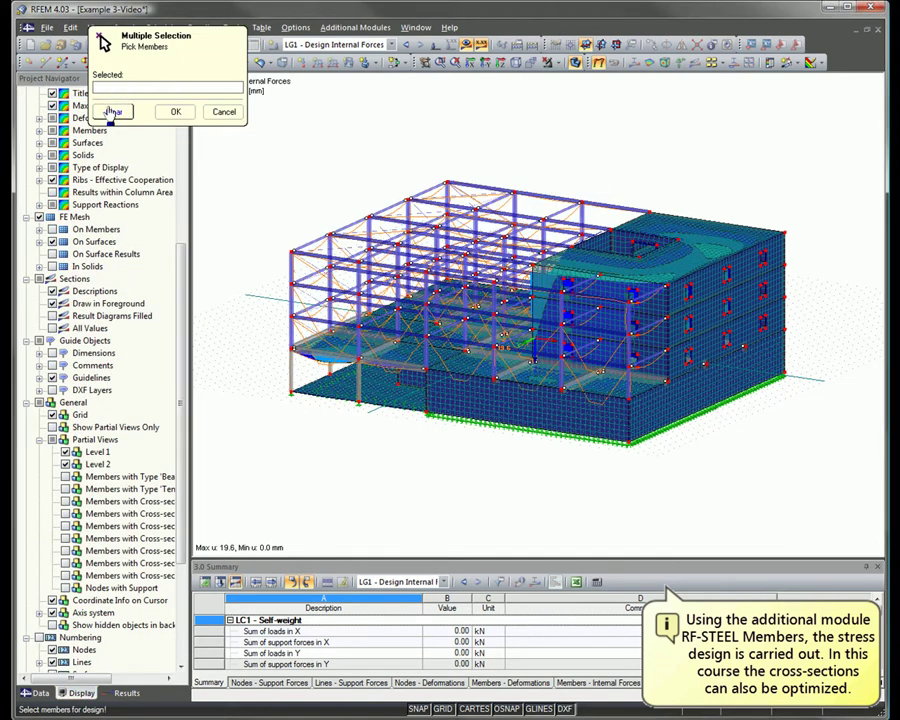
left_click(65, 464)
left_click(65, 538)
left_click(65, 550)
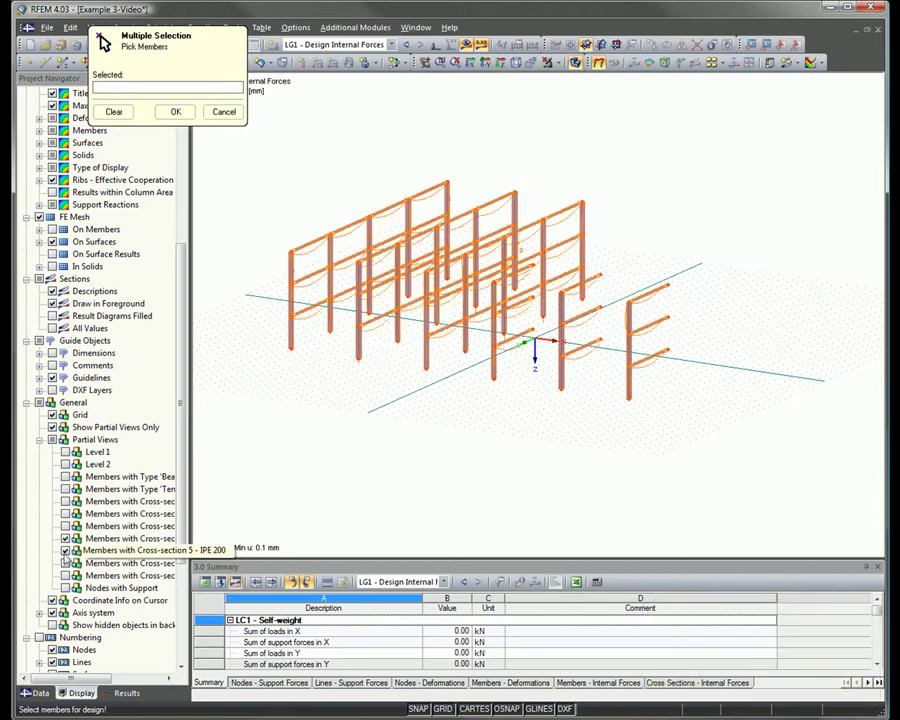
left_click(65, 563)
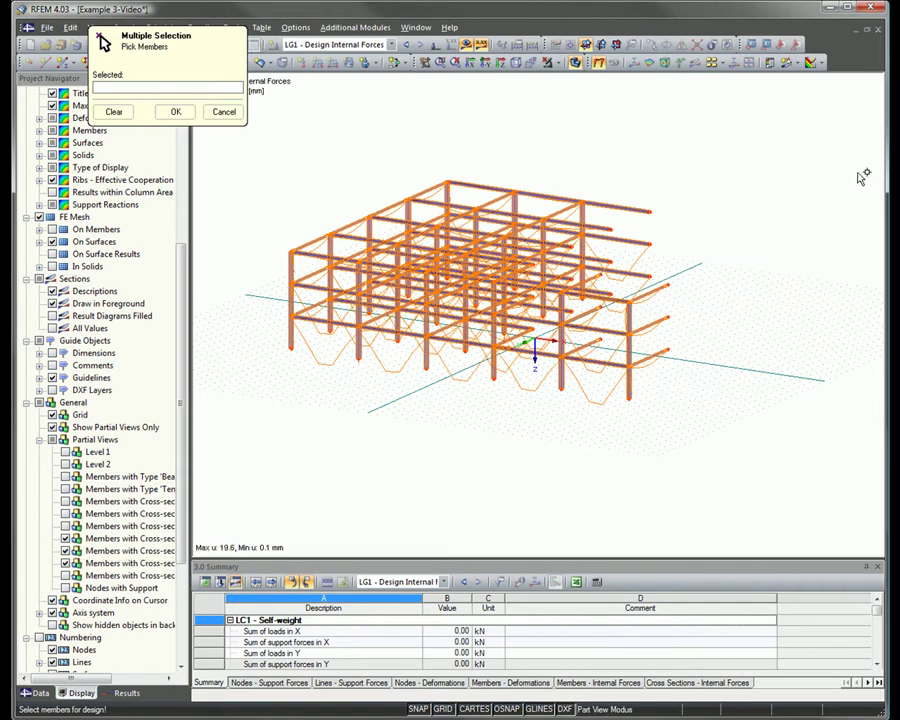
left_click_drag(826, 164, 234, 459)
left_click(175, 112)
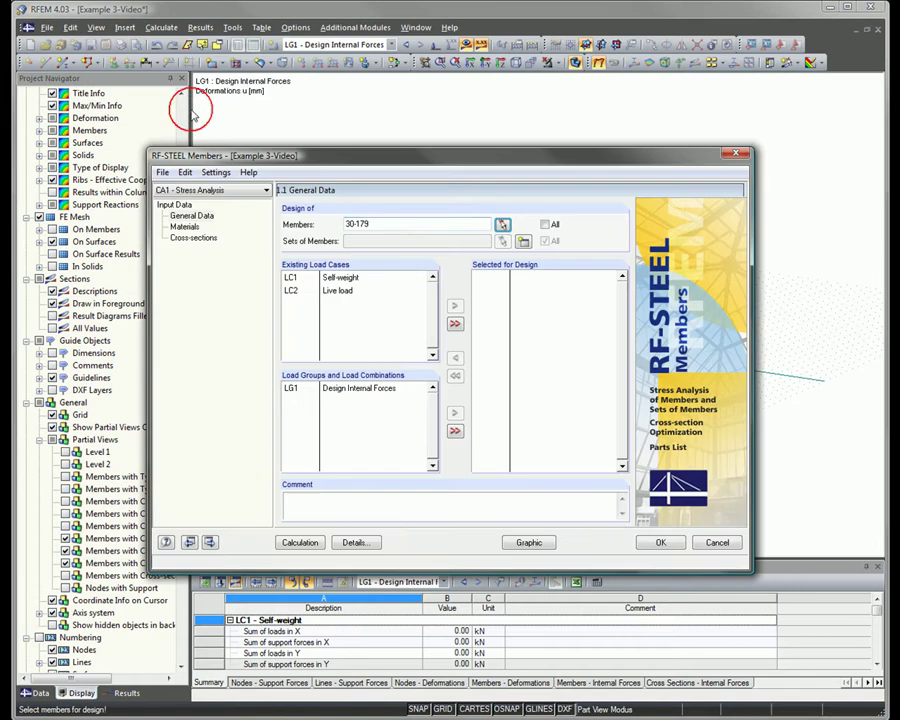
Step: Add LG1 to the design and set cross-section 4 to HE-B 340 from the library
double_click(382, 387)
left_click(188, 227)
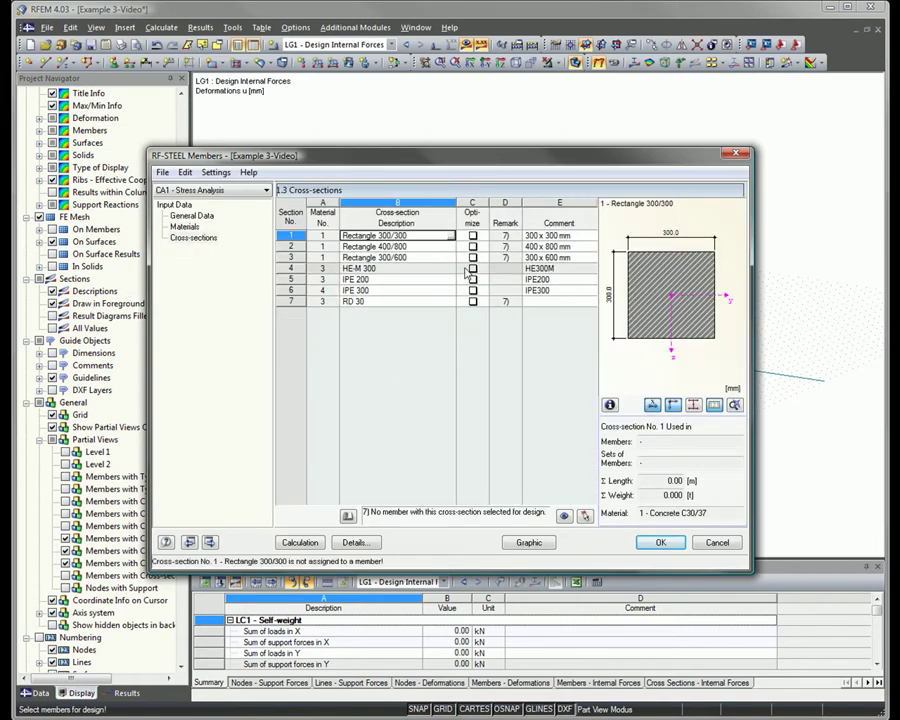
left_click(444, 268)
left_click(451, 268)
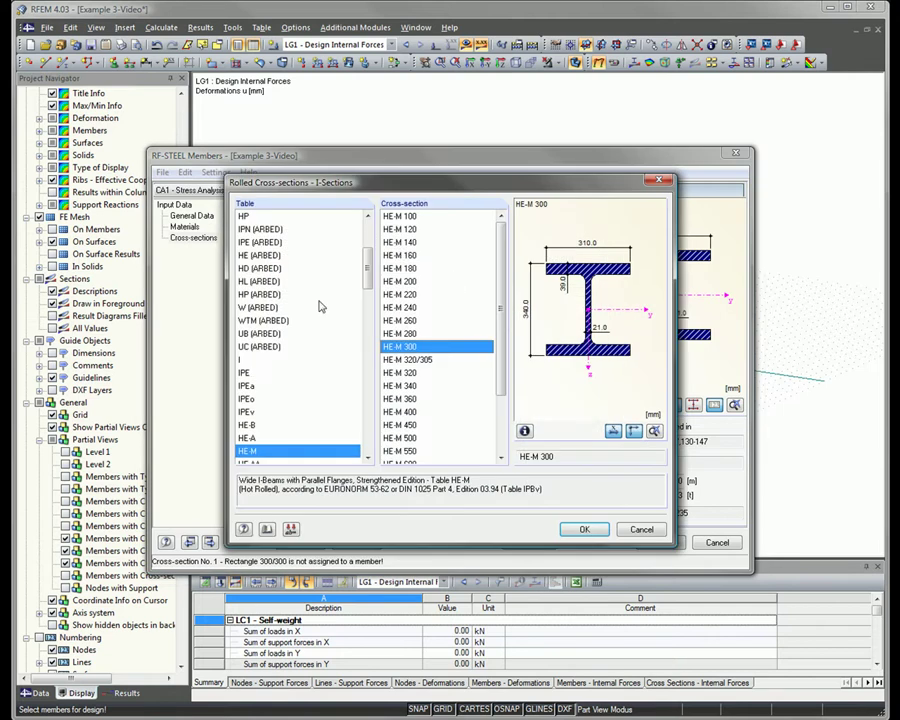
left_click(250, 426)
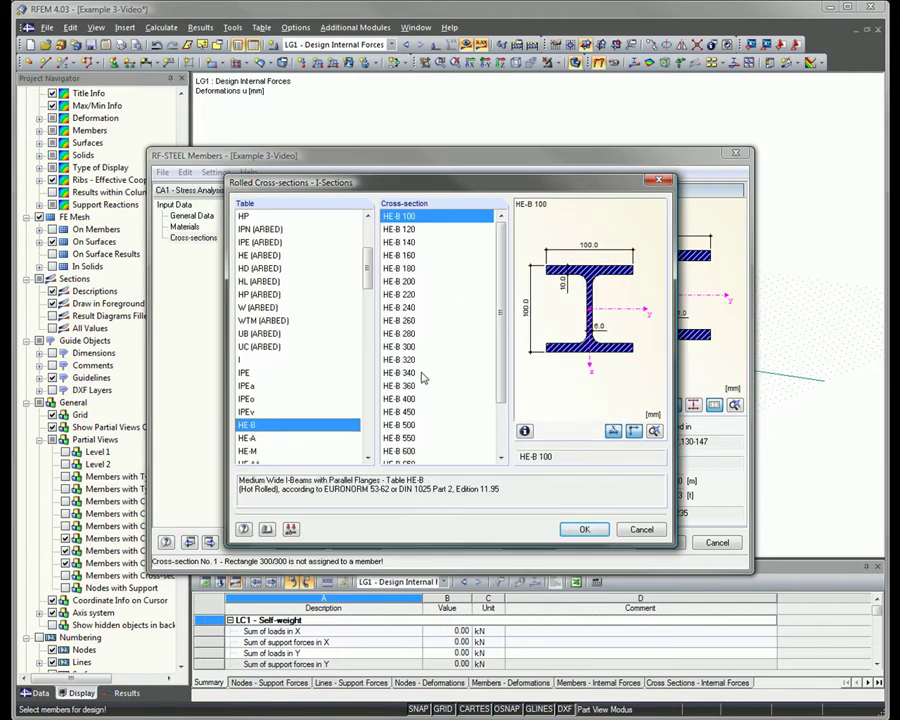
left_click(421, 373)
left_click(590, 530)
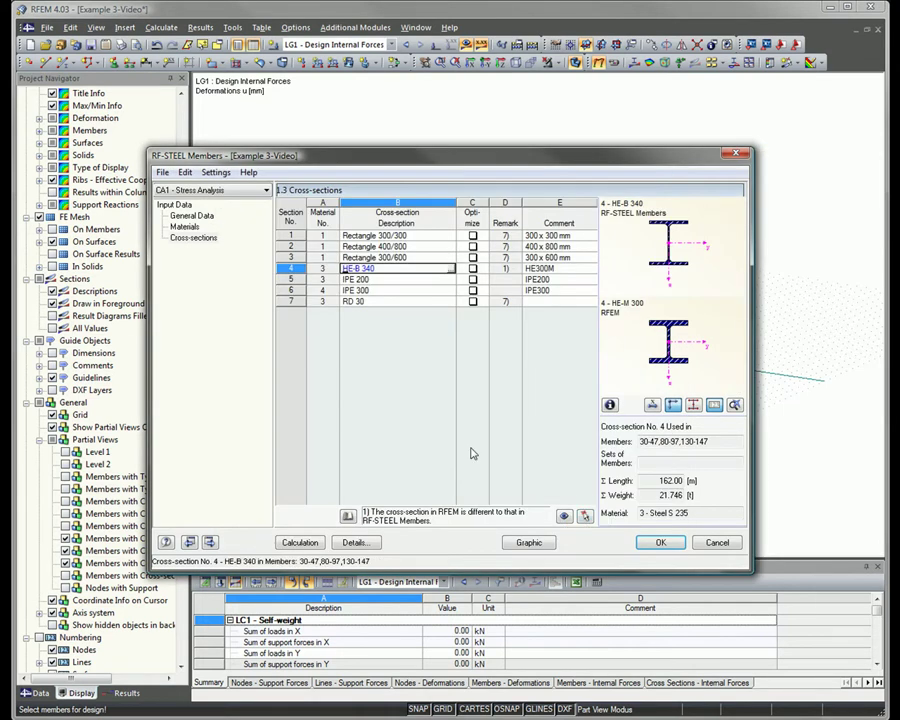
Step: Optimize cross-sections 4–6 and run the design, giving HE-B 280, IPE 80 and IPE 330
left_click(473, 268)
left_click(473, 279)
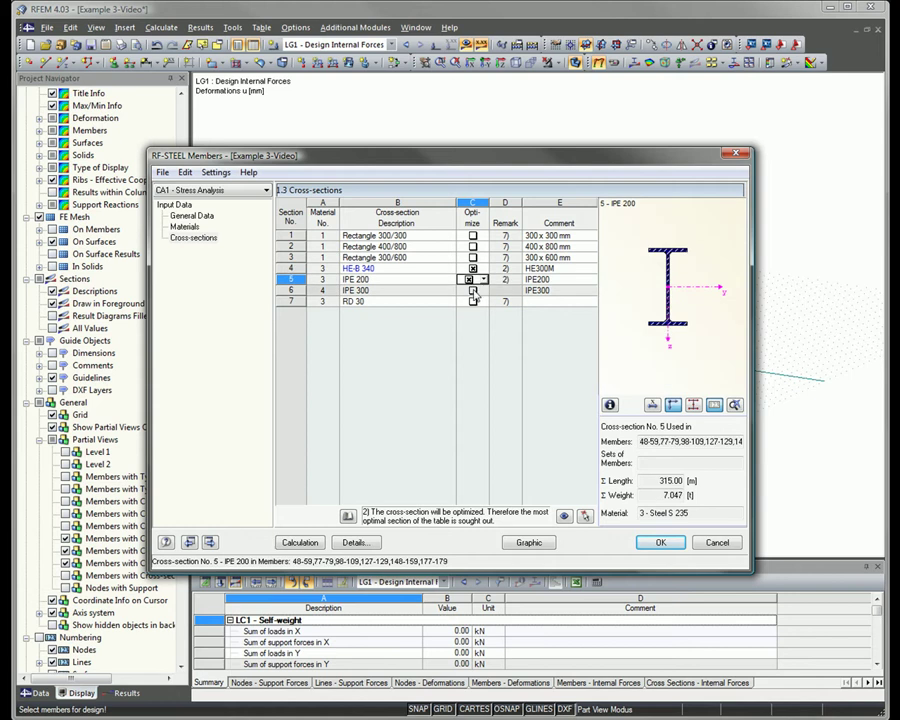
left_click(473, 290)
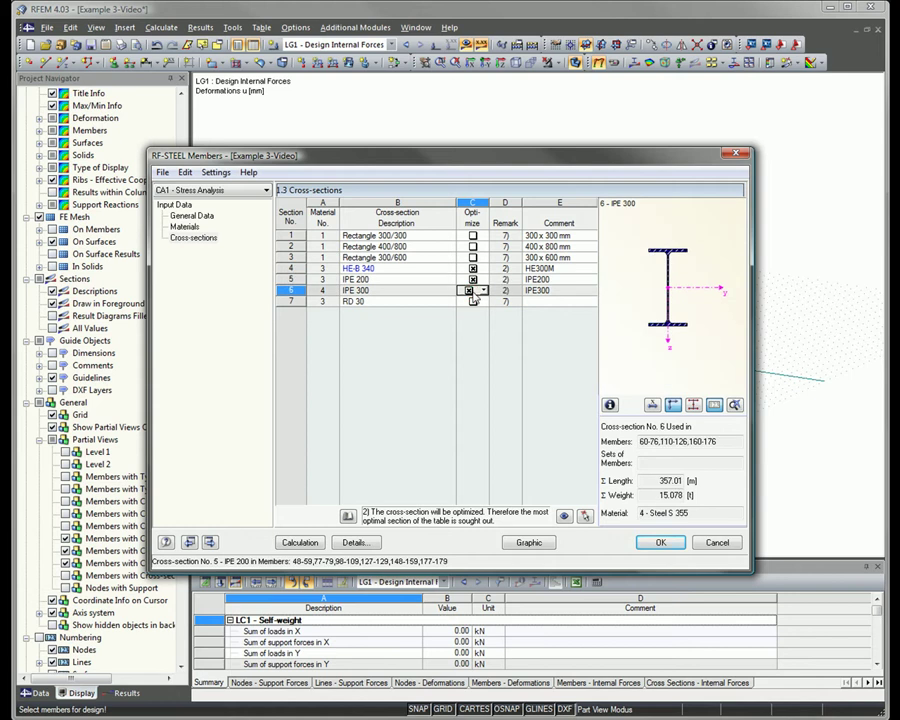
left_click(297, 543)
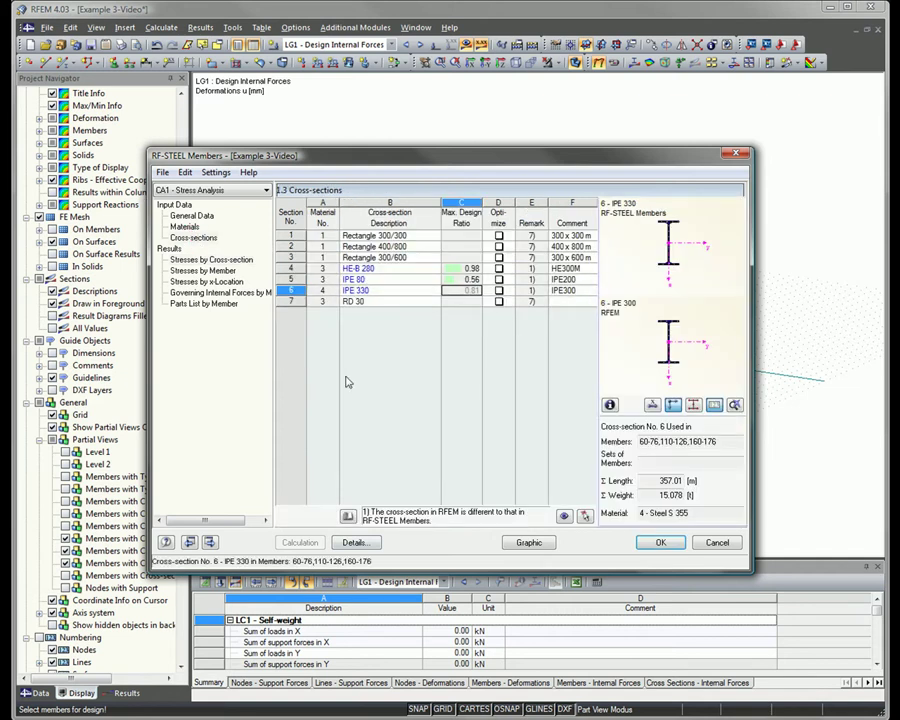
Step: Change cross-section 5 to IPE 100 and cross-section 4 to HE-B 300
left_click(433, 281)
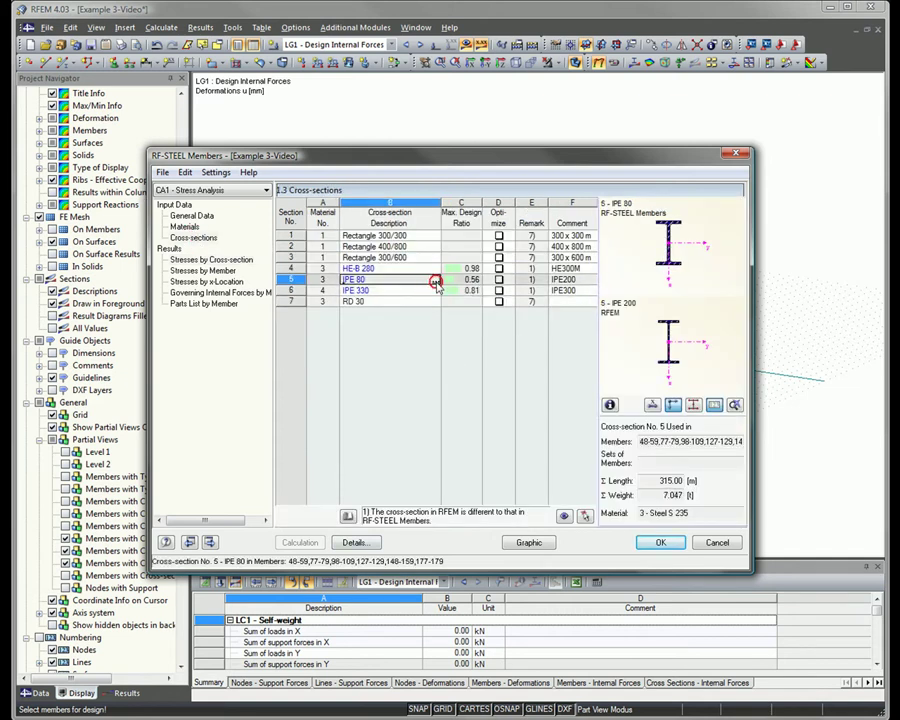
left_click(435, 281)
left_click(400, 229)
left_click(586, 530)
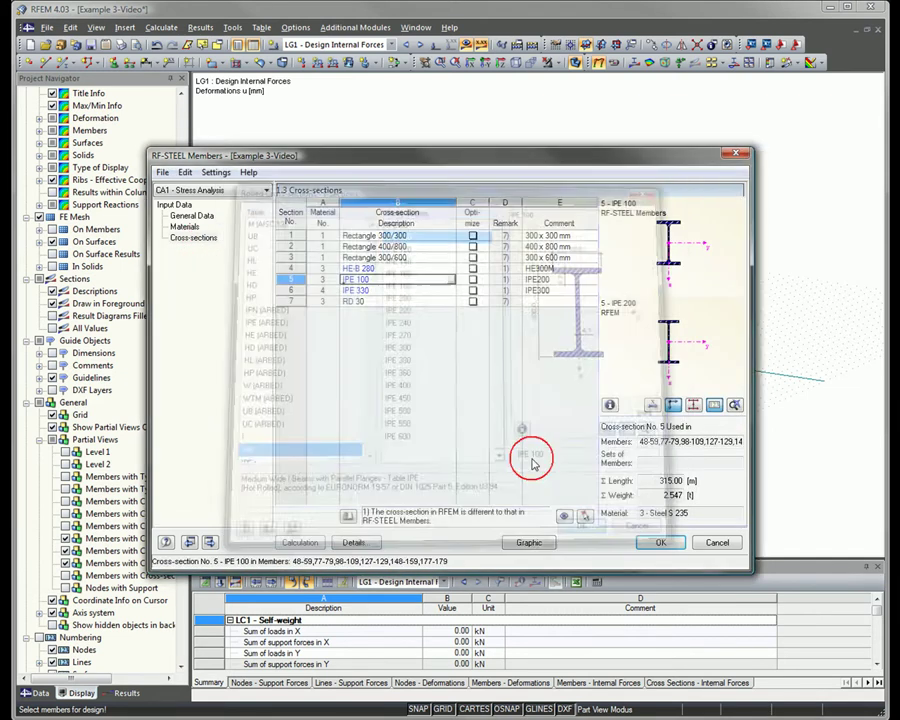
left_click(438, 268)
left_click(448, 269)
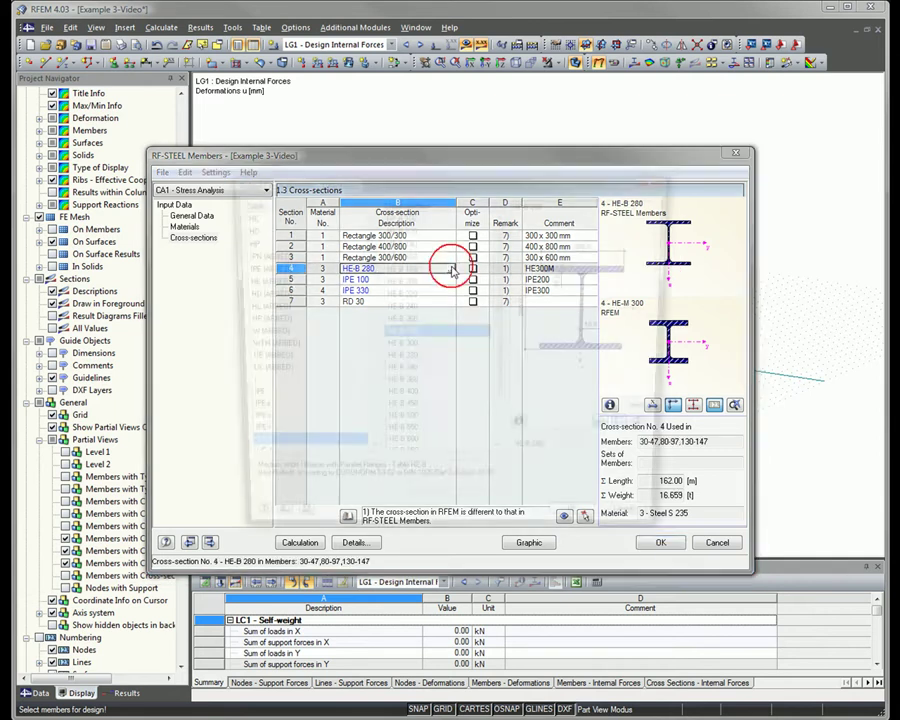
left_click(414, 348)
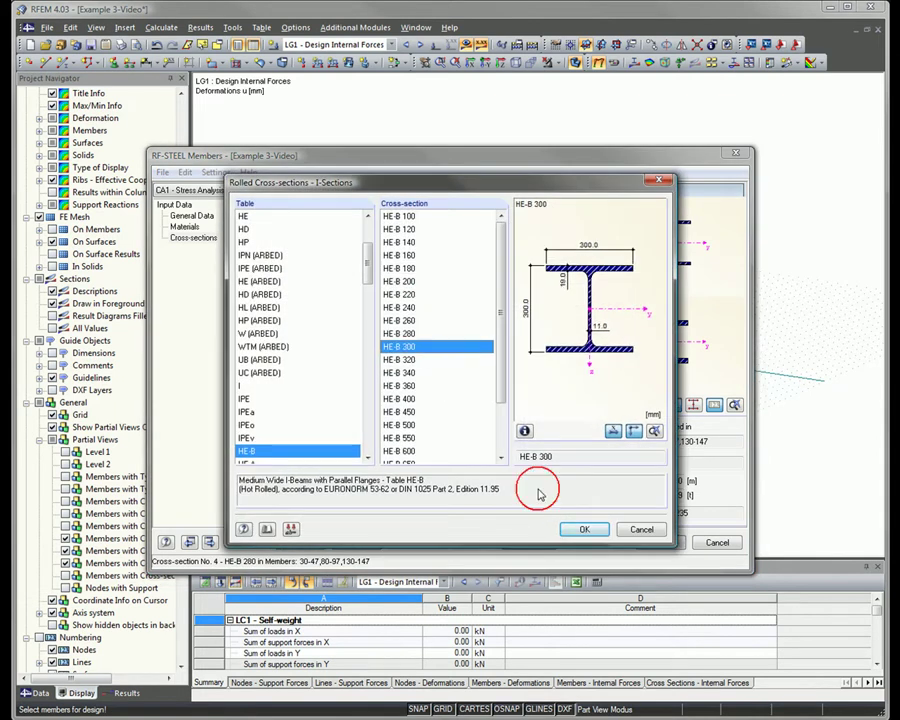
left_click(589, 532)
Step: Export all changed cross-sections to the RFEM model, accepting deletion of existing results
left_click(186, 172)
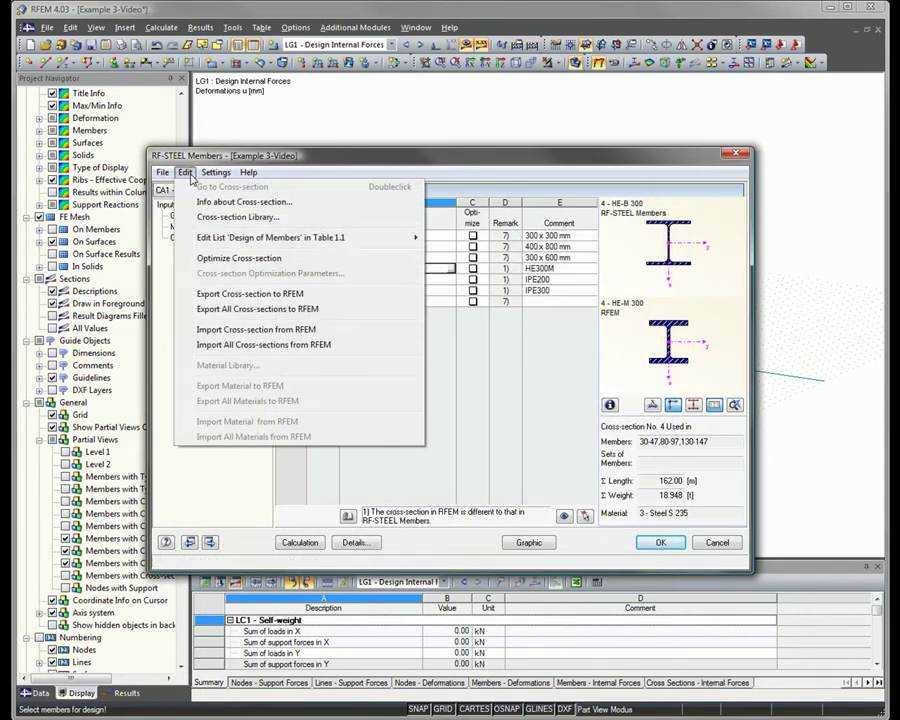
left_click(240, 309)
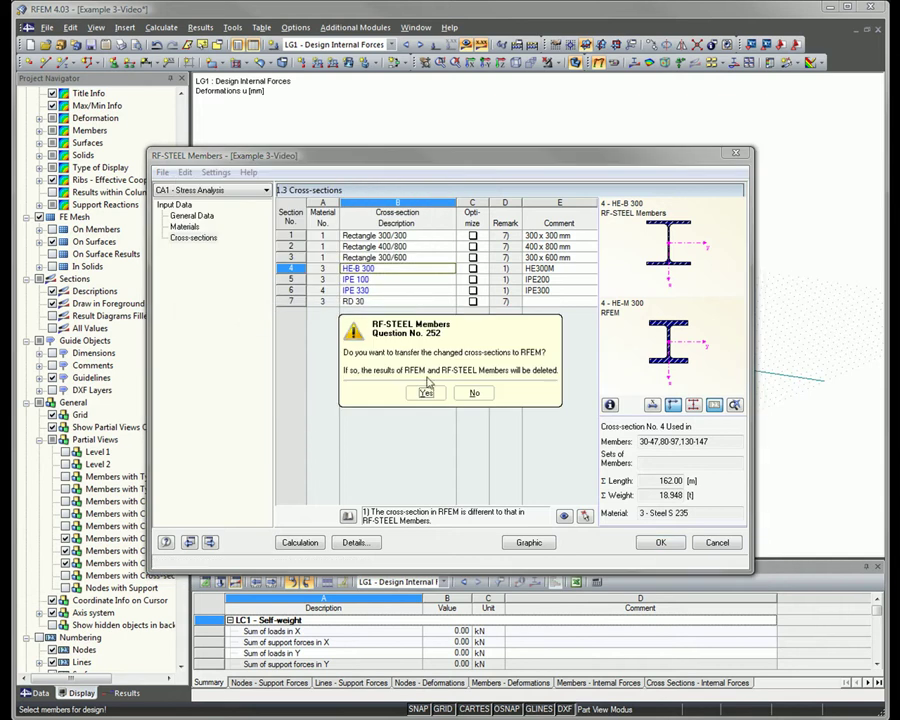
left_click(427, 393)
left_click(424, 399)
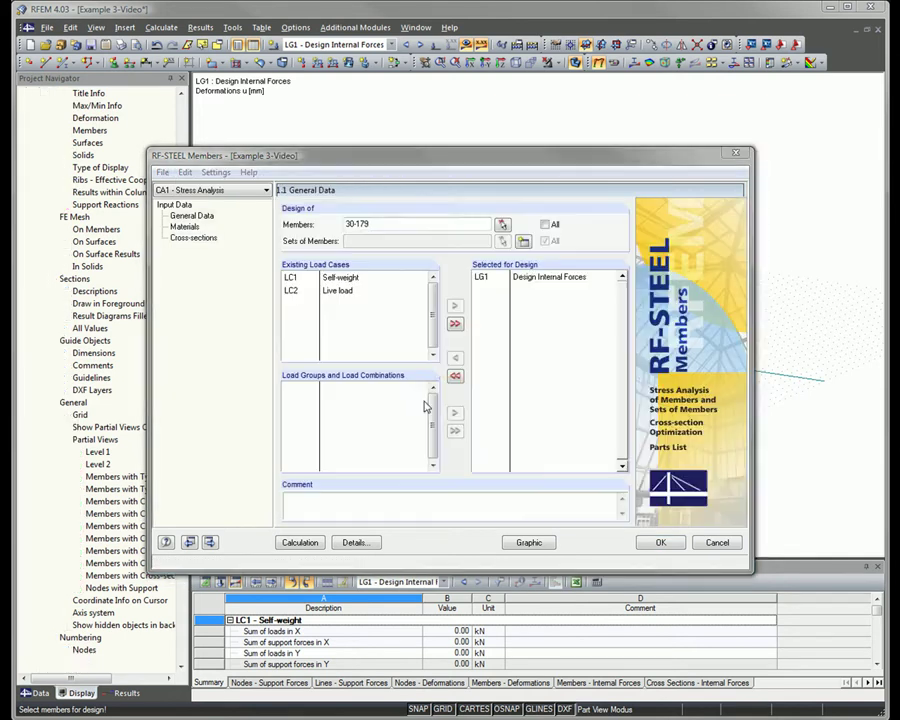
left_click(449, 397)
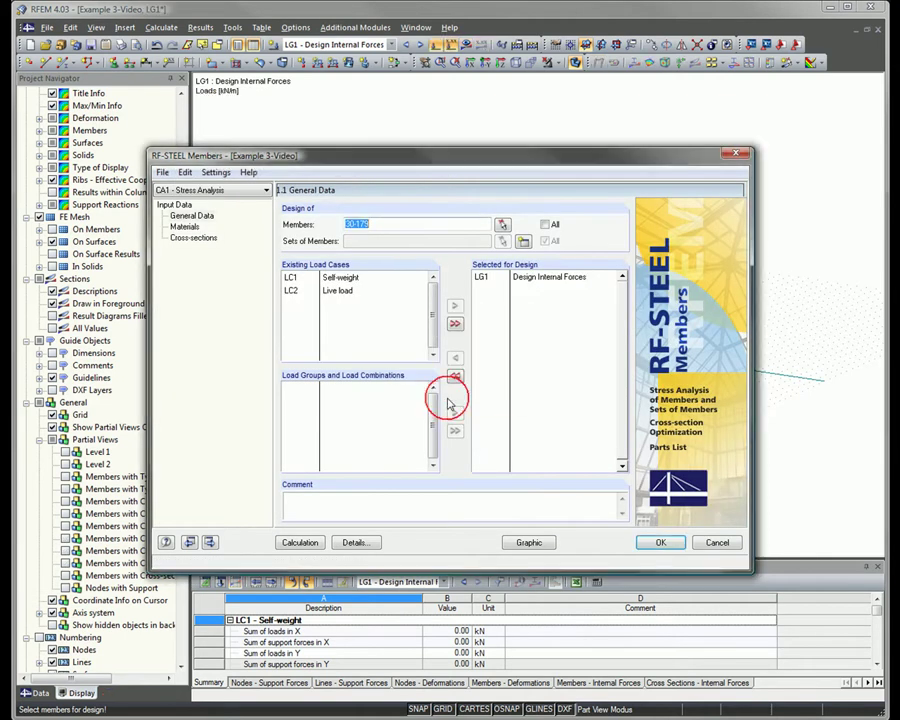
Step: Recalculate the steel design and show Sigma-eqv stress ratios, max 0.82, on the full building
left_click(300, 543)
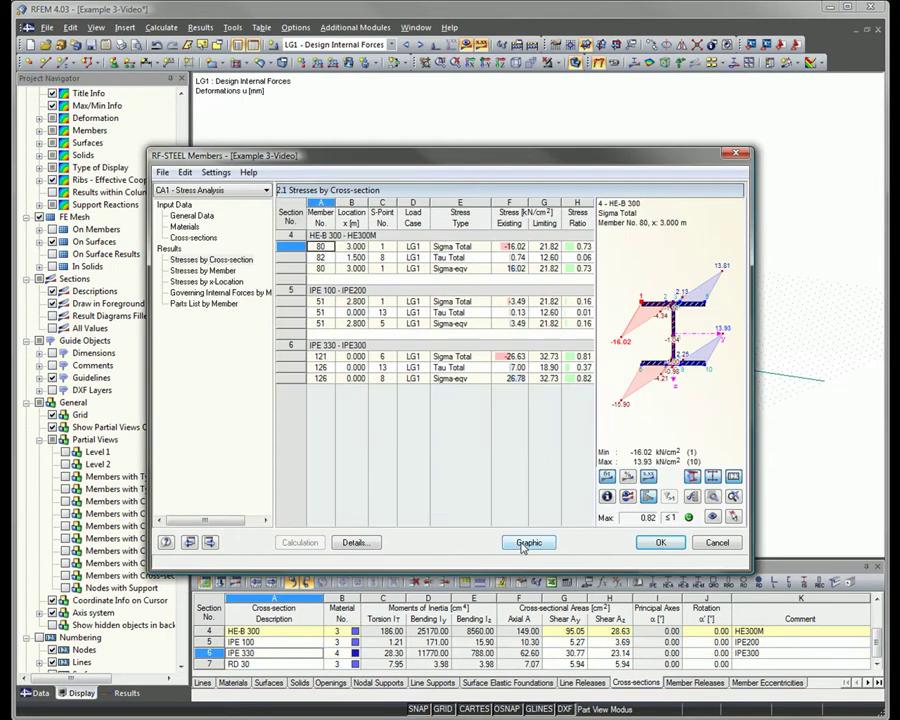
left_click(521, 545)
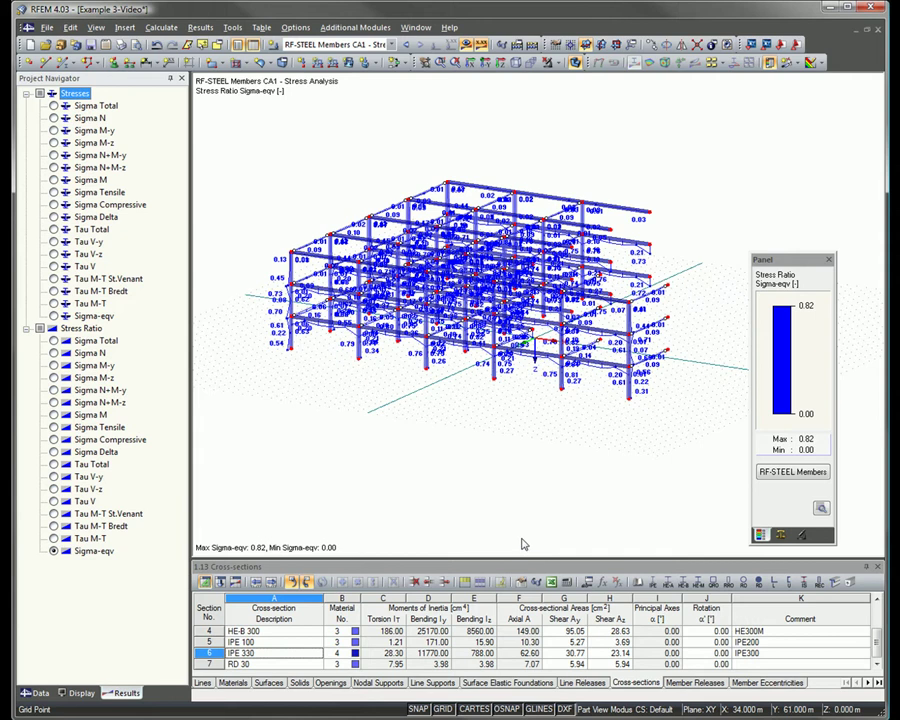
left_click(386, 44)
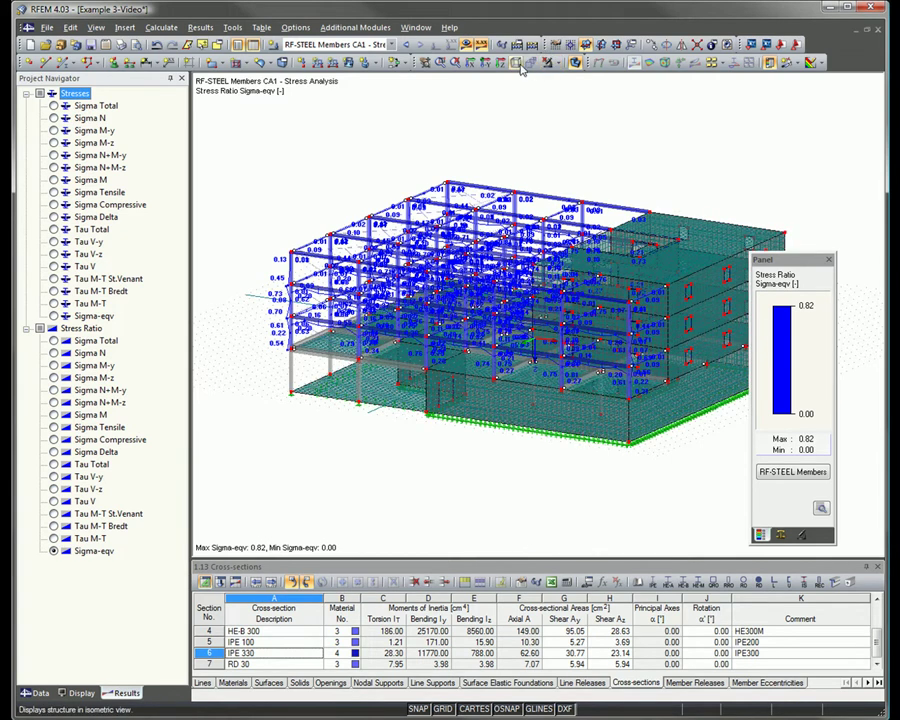
middle_click_drag(402, 508, 707, 484, "ctrl")
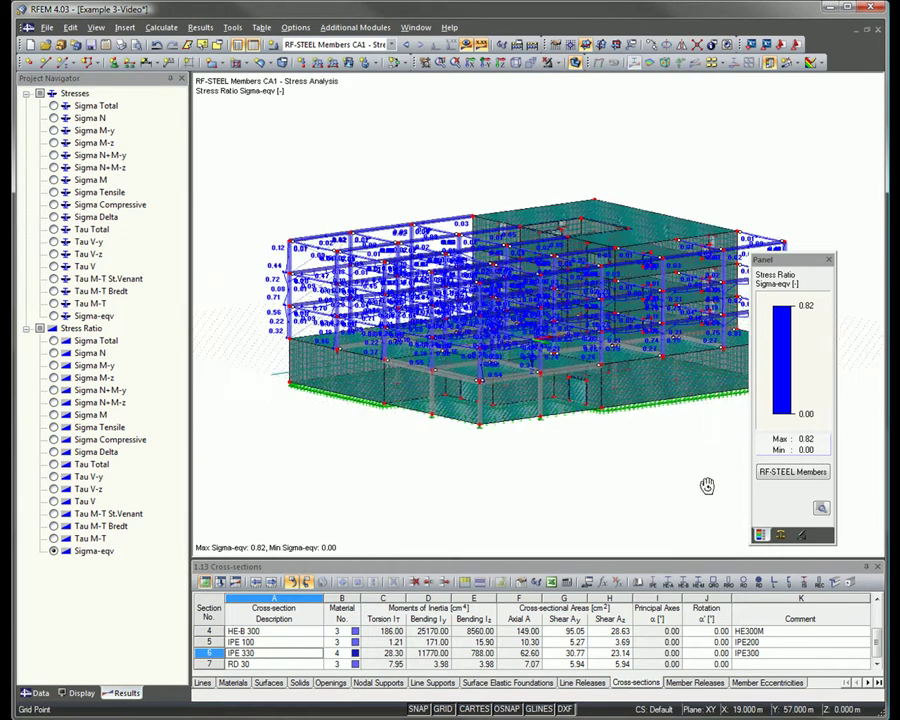
Step: Display member stress ratios as coloured cross-sections with a colour scale in isometric view
left_click(81, 693)
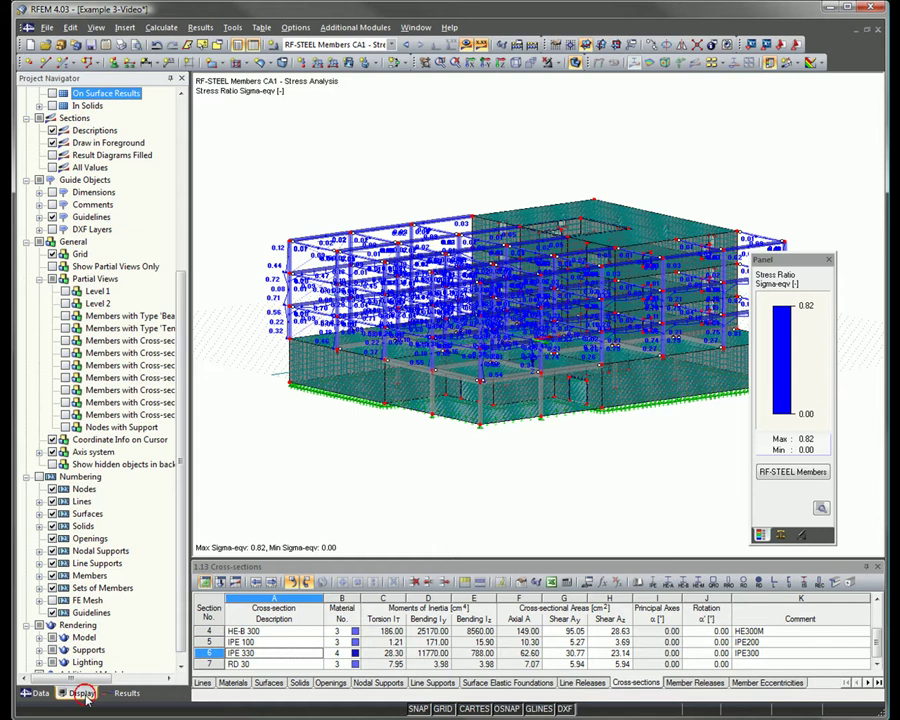
scroll(84, 496, "up", 7)
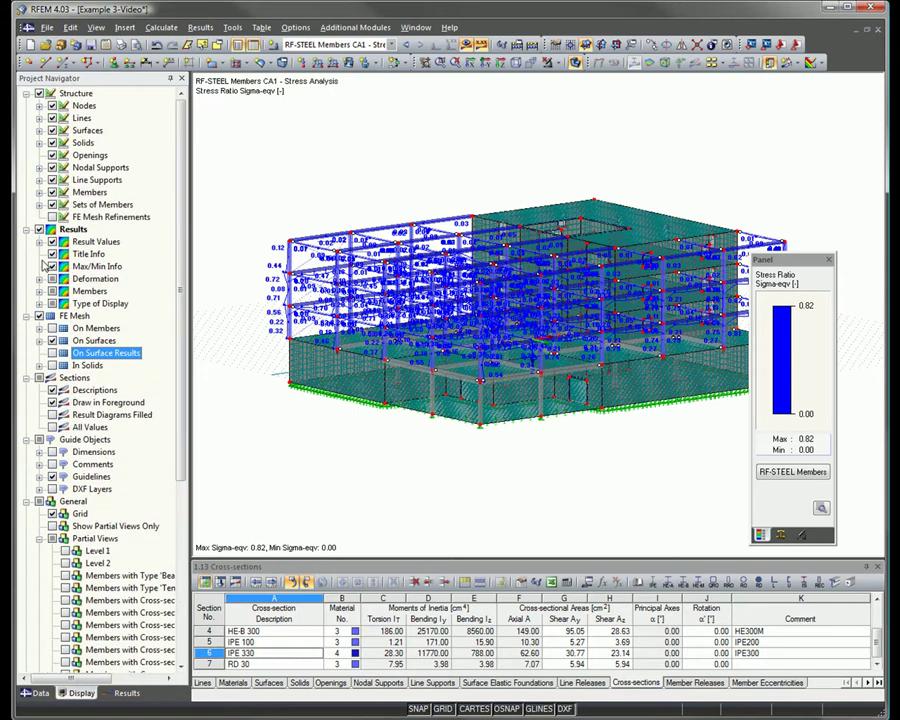
left_click(40, 291)
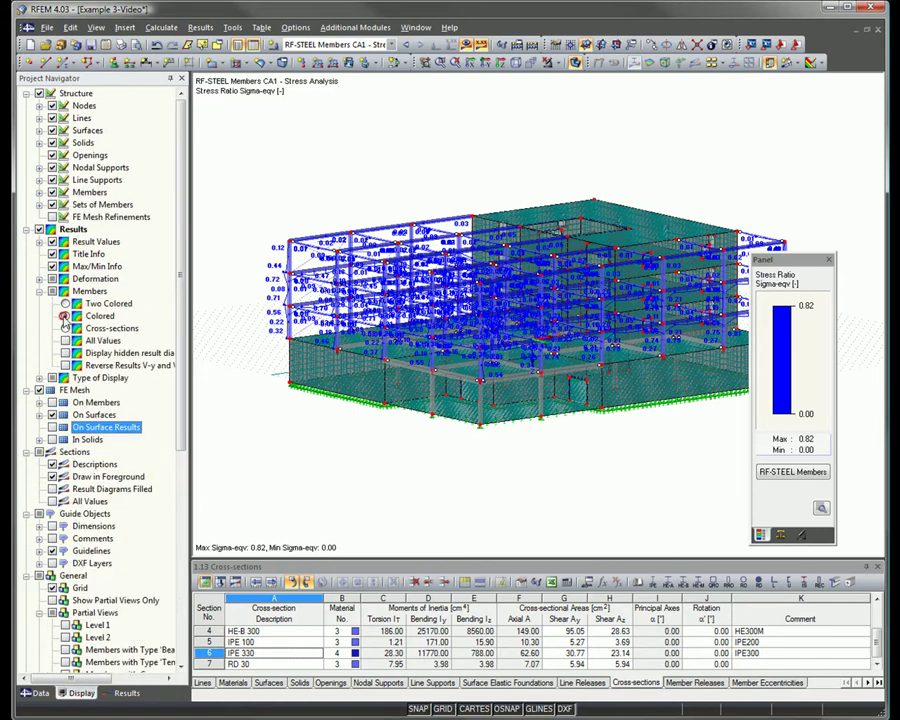
left_click(64, 316)
left_click(65, 329)
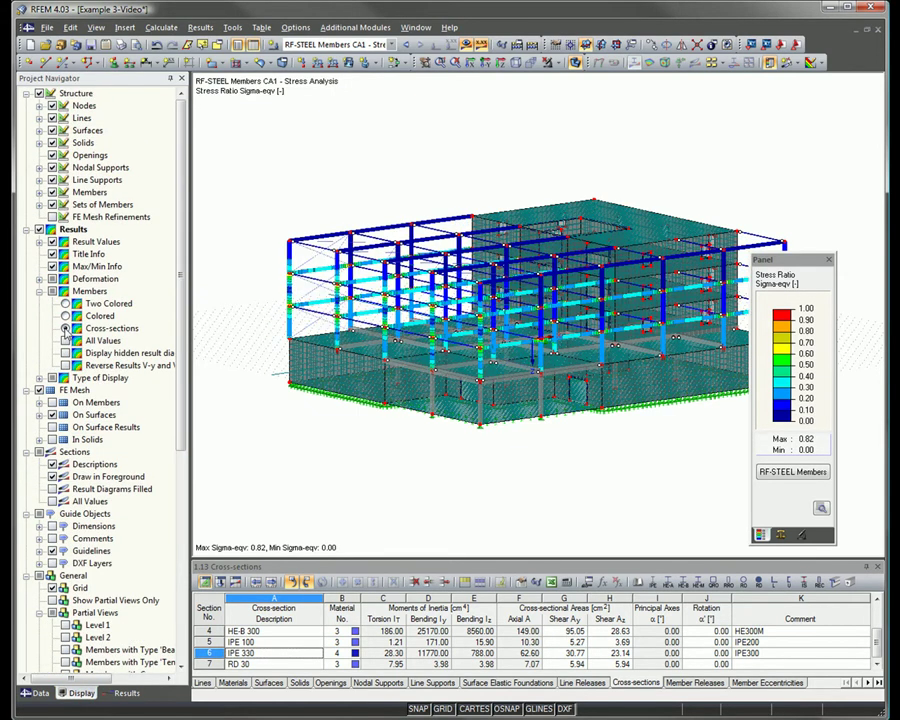
mouse_move(200, 293)
middle_mouse_down("ctrl")
mouse_move(587, 428)
mouse_move(261, 425)
middle_mouse_up("ctrl")
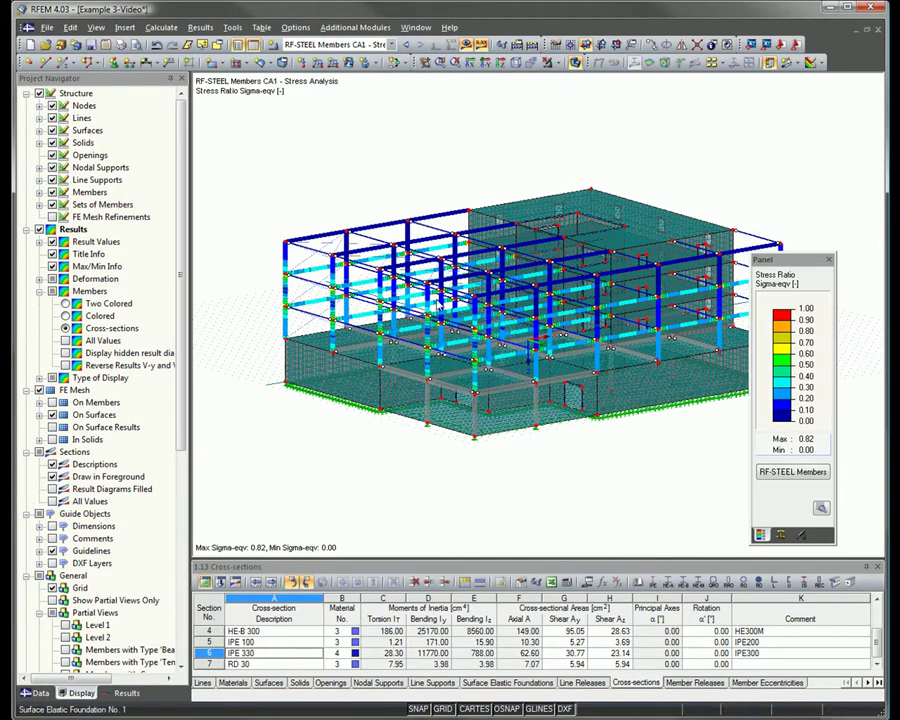
left_click(360, 44)
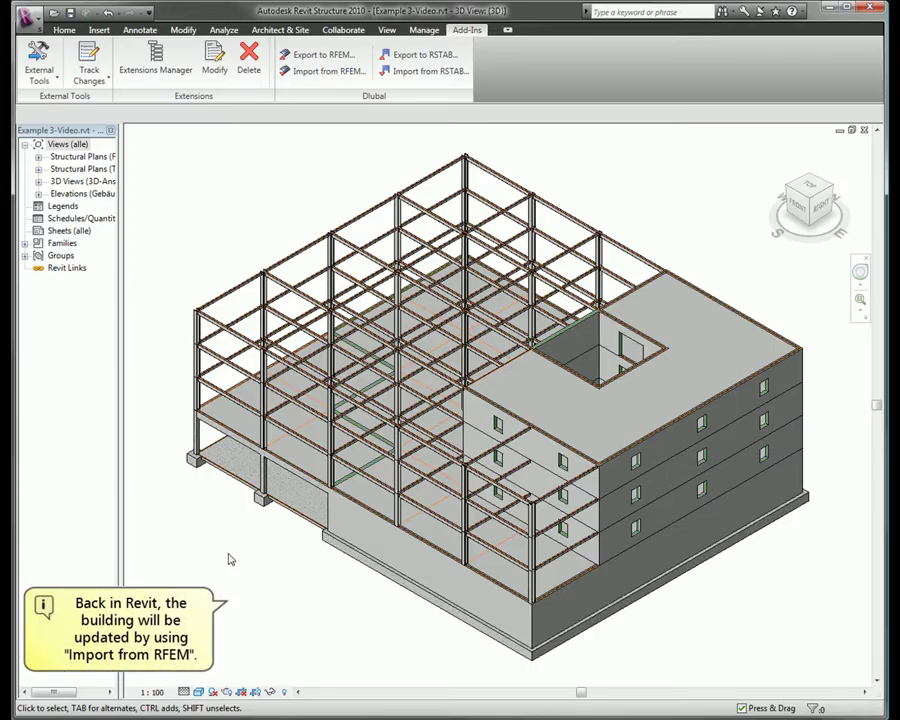
Step: Open the South elevation, zoom into its left bays and launch Import from RFEM
left_click(38, 194)
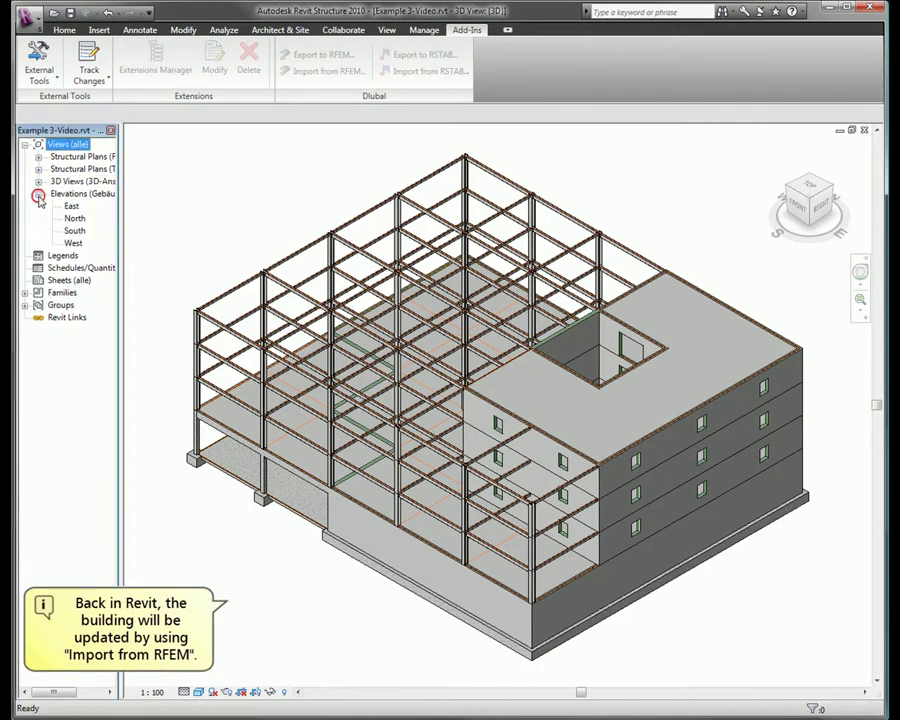
double_click(77, 231)
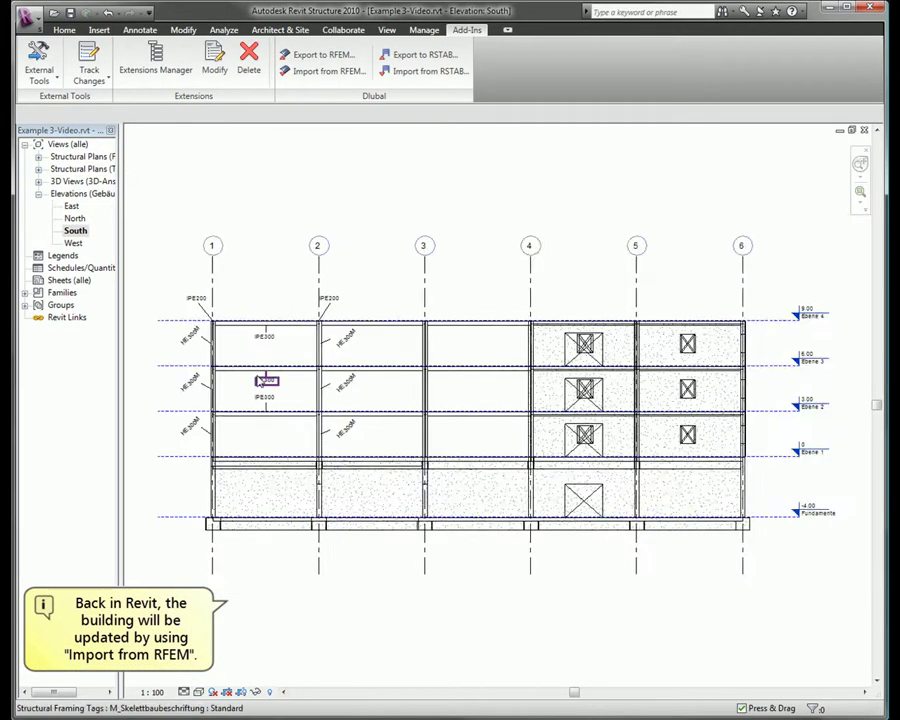
mouse_move(262, 376)
middle_mouse_down()
mouse_move(356, 364)
mouse_move(386, 372)
mouse_move(396, 402)
mouse_move(424, 406)
middle_mouse_up()
scroll(372, 347, "up", 2)
scroll(371, 345, "up", 3)
scroll(372, 344, "up", 1)
scroll(384, 371, "up", 2)
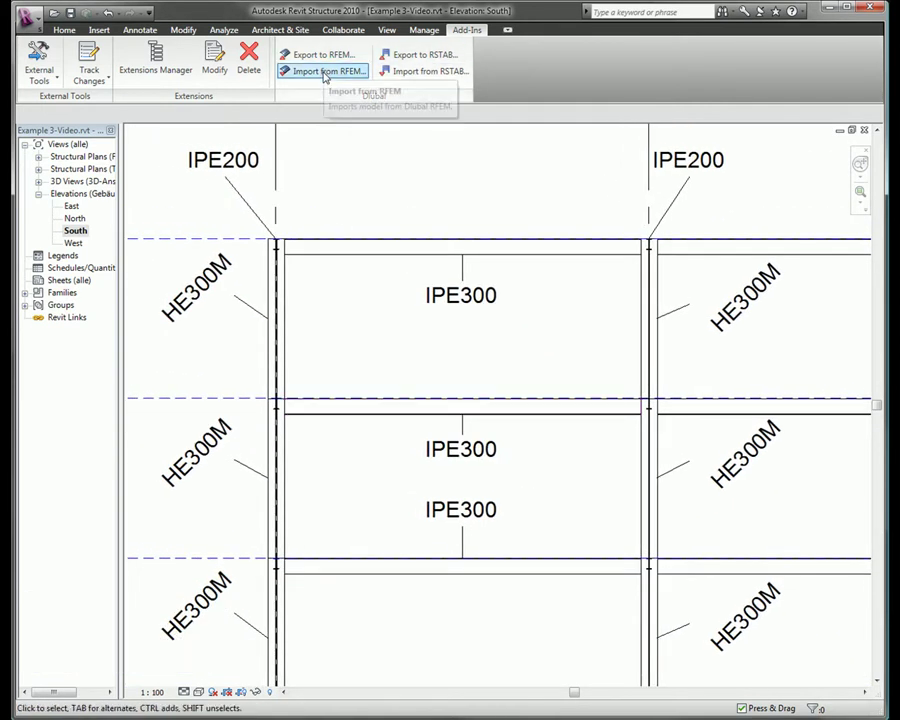
left_click(323, 74)
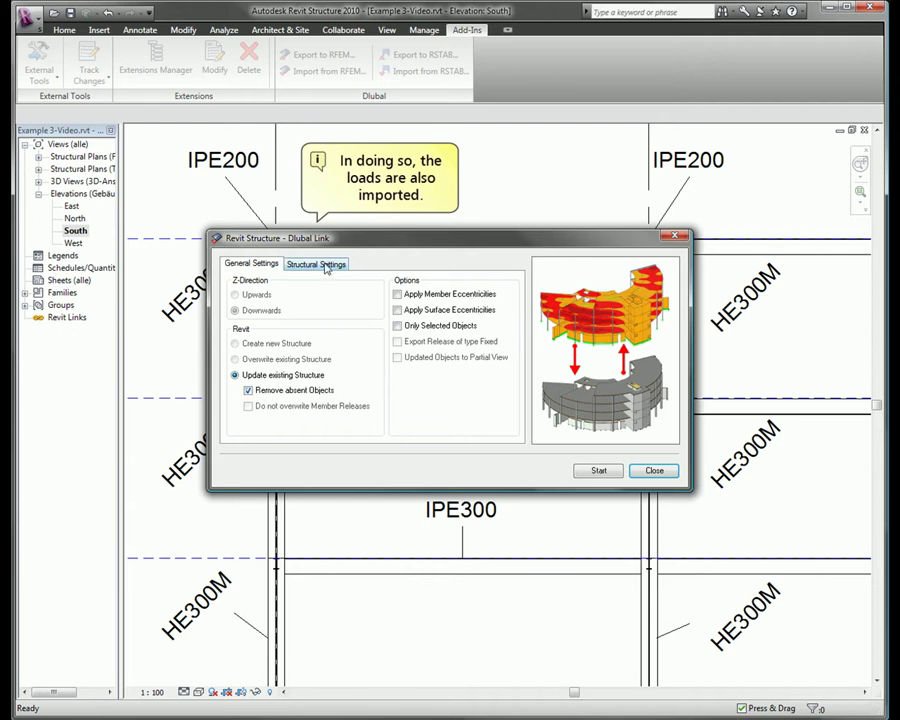
Step: Import from RFEM with loads, updating members to IPE100, HE300B and IPE330 plus bracing
left_click(322, 266)
left_click(236, 295)
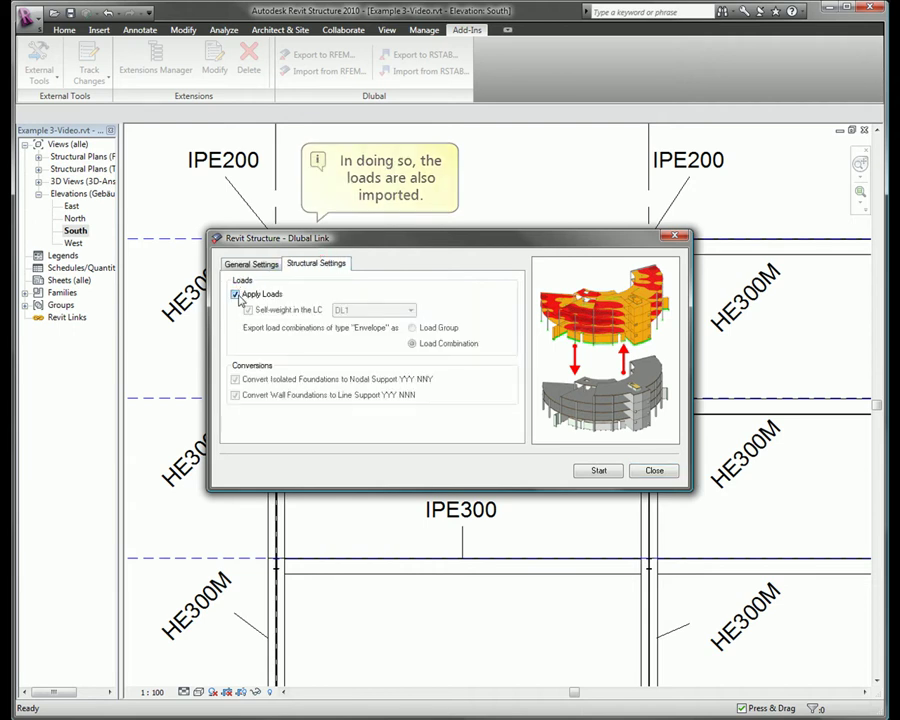
left_click(598, 471)
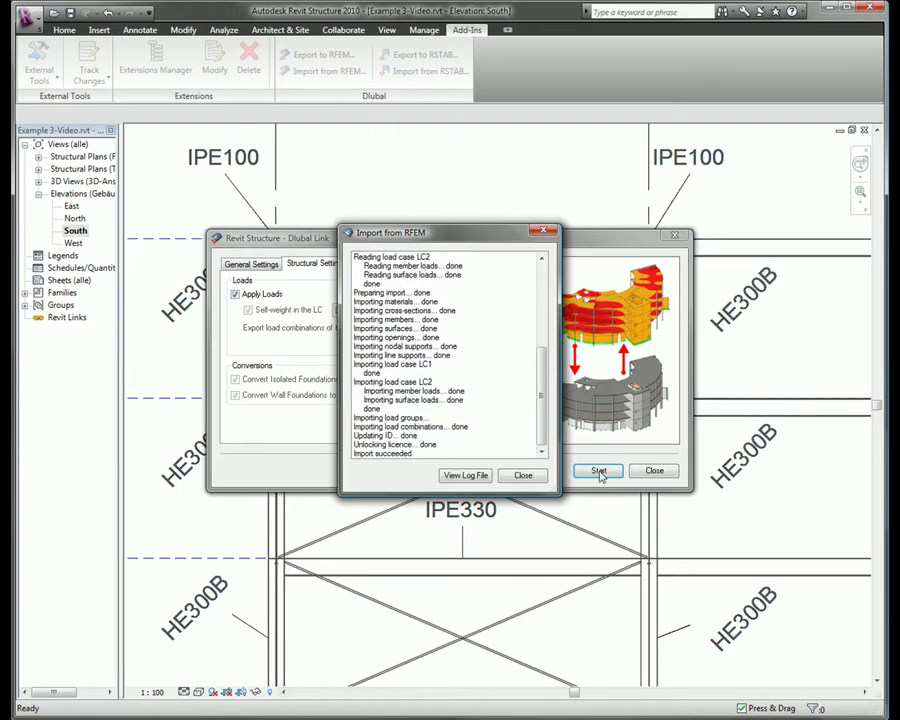
left_click(527, 476)
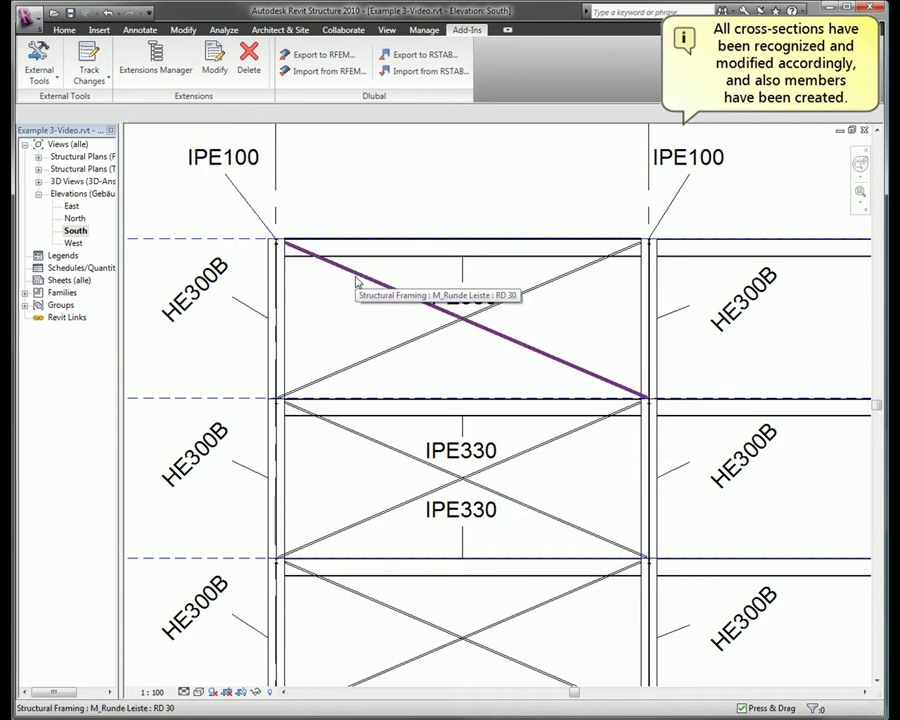
Step: Tag the diagonal bracing in the South elevation with its RD 30 section, then open the {3D} view
left_click(141, 30)
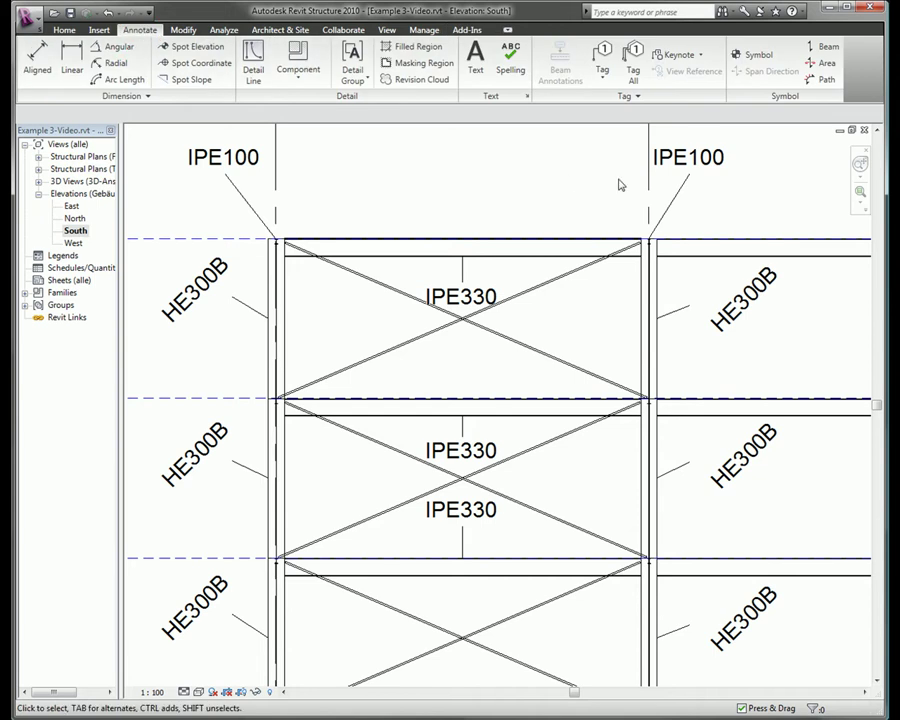
left_click(604, 76)
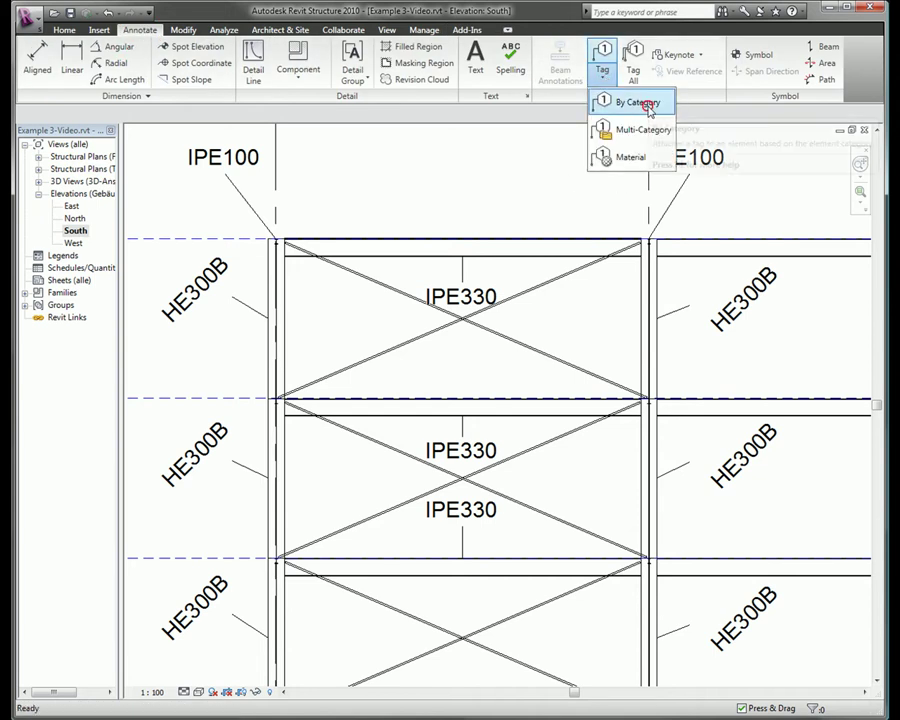
left_click(645, 103)
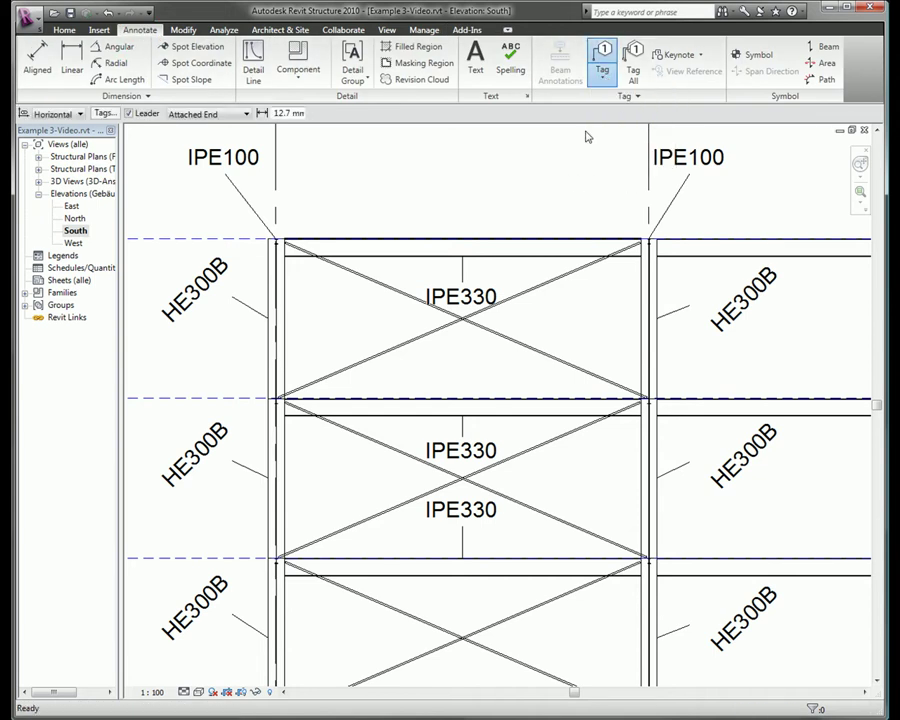
left_click(386, 288)
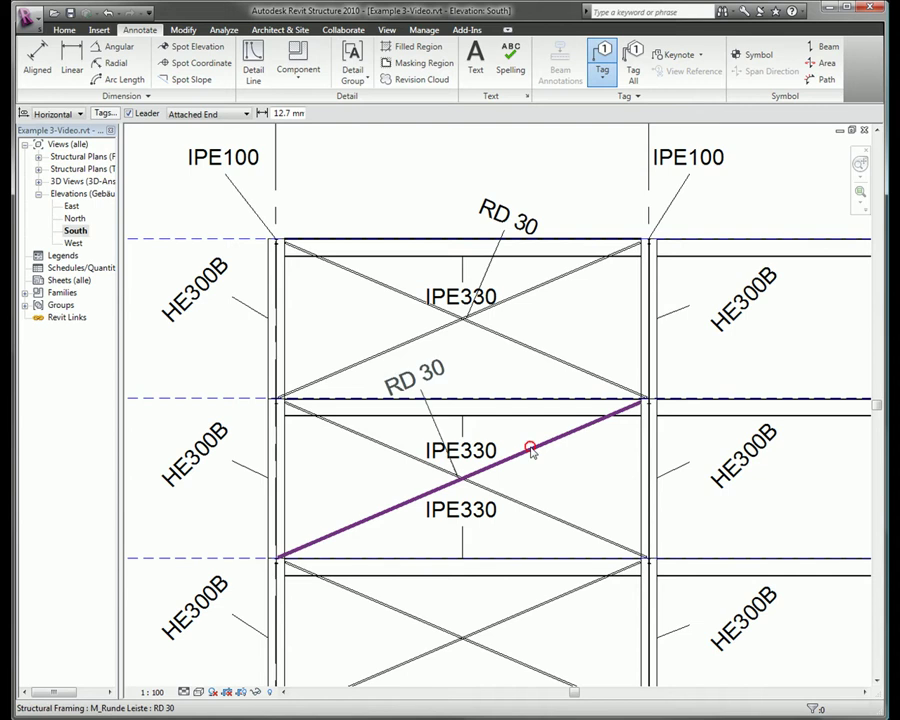
key("Escape")
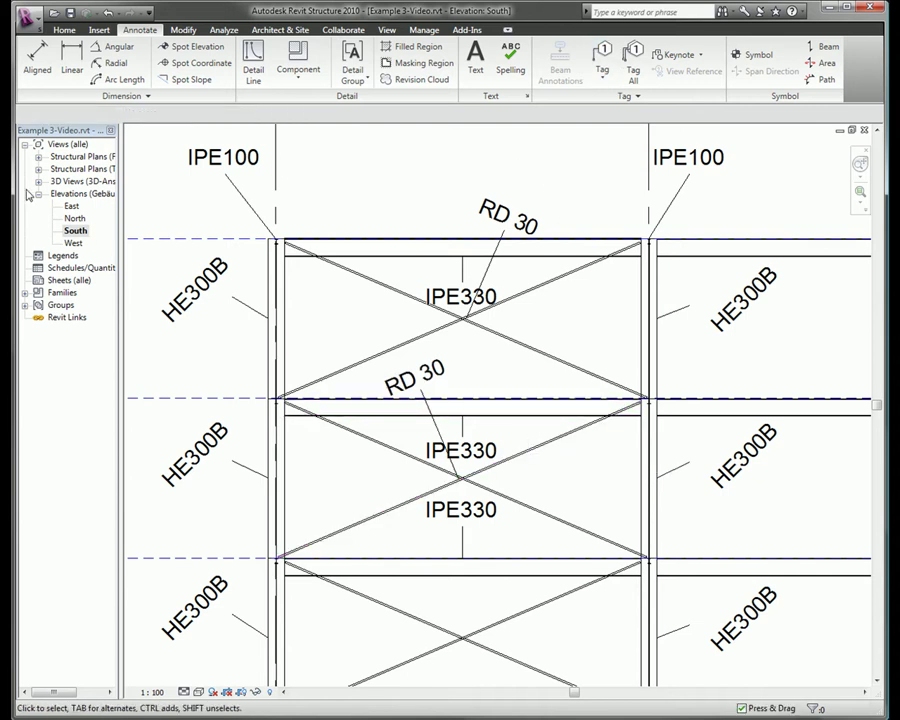
left_click(38, 182)
double_click(72, 205)
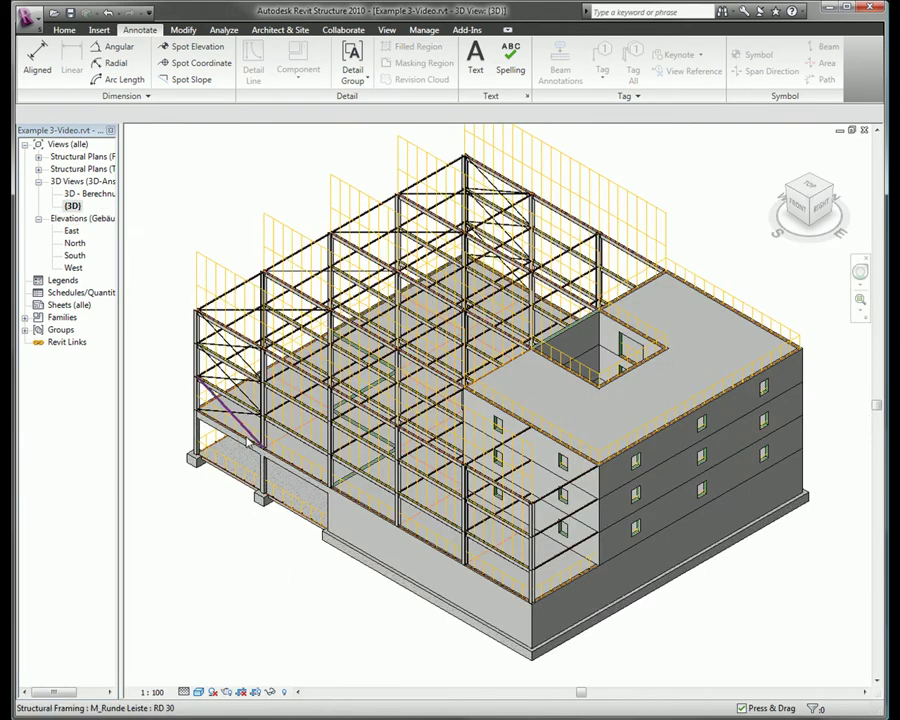
left_click(199, 691)
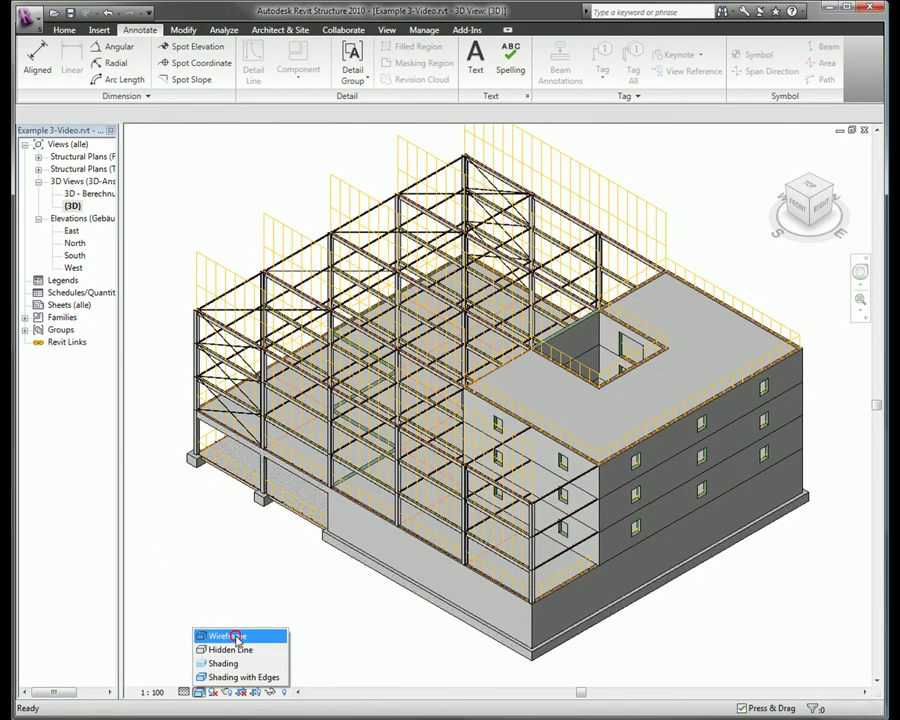
left_click(216, 634)
middle_click_drag(205, 515, 254, 510)
scroll(260, 400, "up", 3)
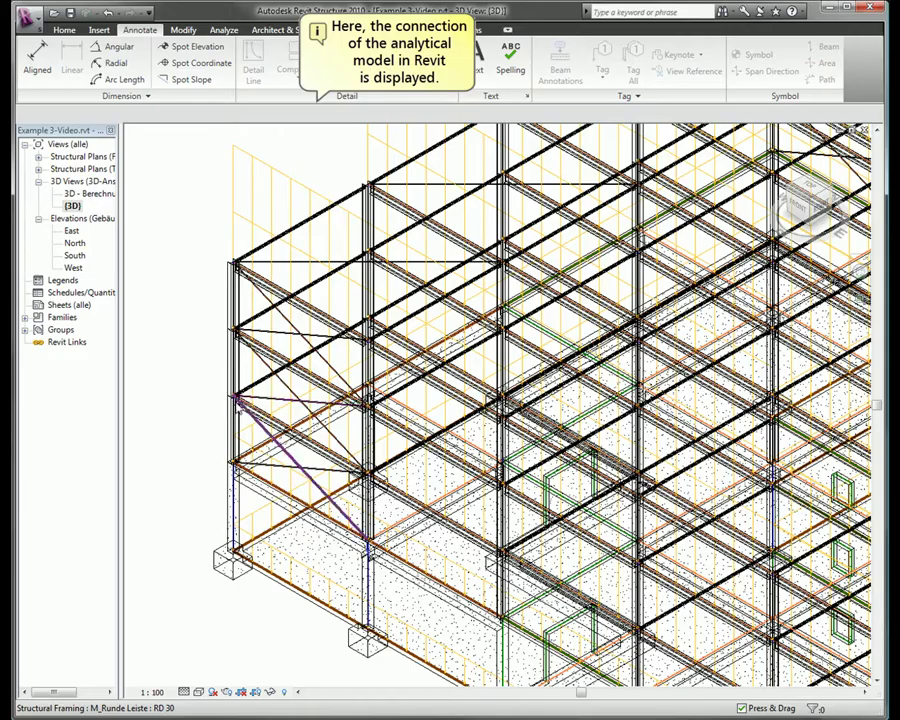
scroll(260, 405, "up", 2)
scroll(236, 408, "up", 3)
scroll(236, 408, "up", 2)
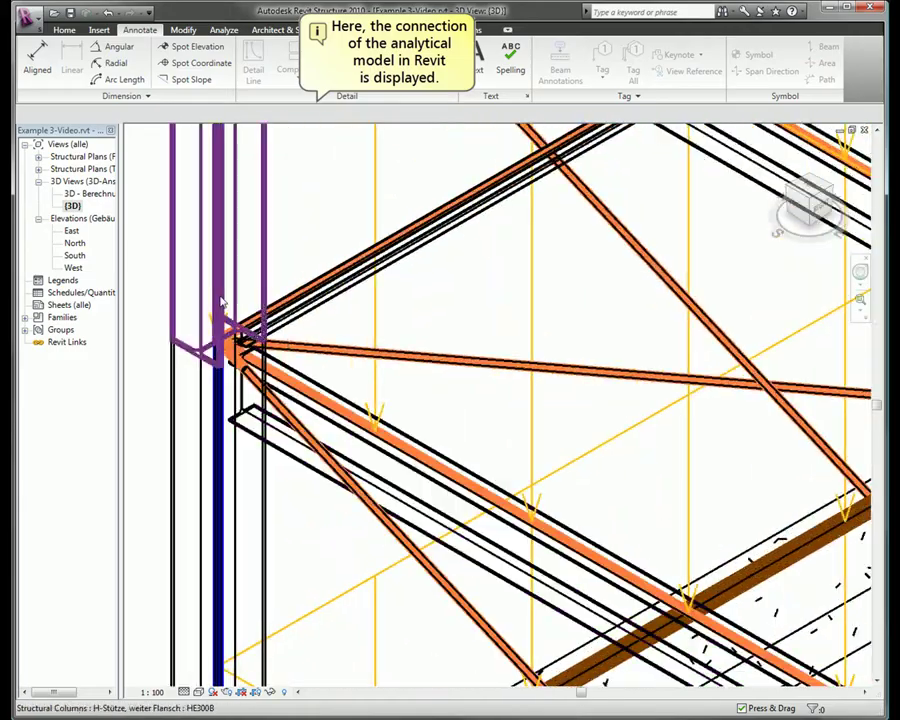
scroll(222, 300, "down", 2)
scroll(222, 300, "down", 2)
scroll(222, 300, "down", 2)
scroll(222, 300, "down", 2)
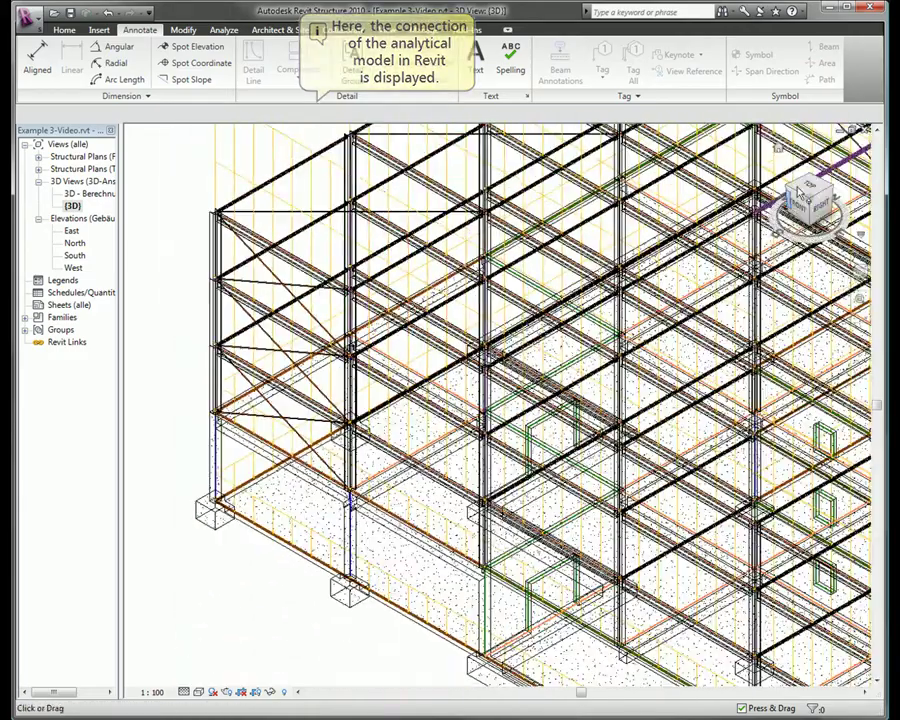
scroll(386, 531, "down", 1)
scroll(386, 531, "down", 4)
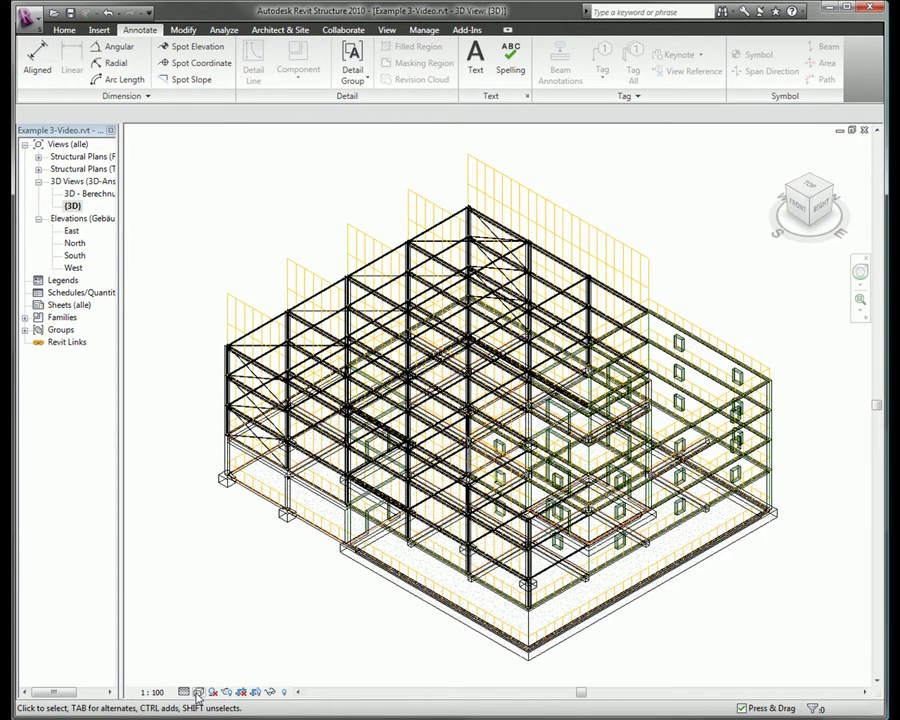
left_click(198, 692)
left_click(236, 677)
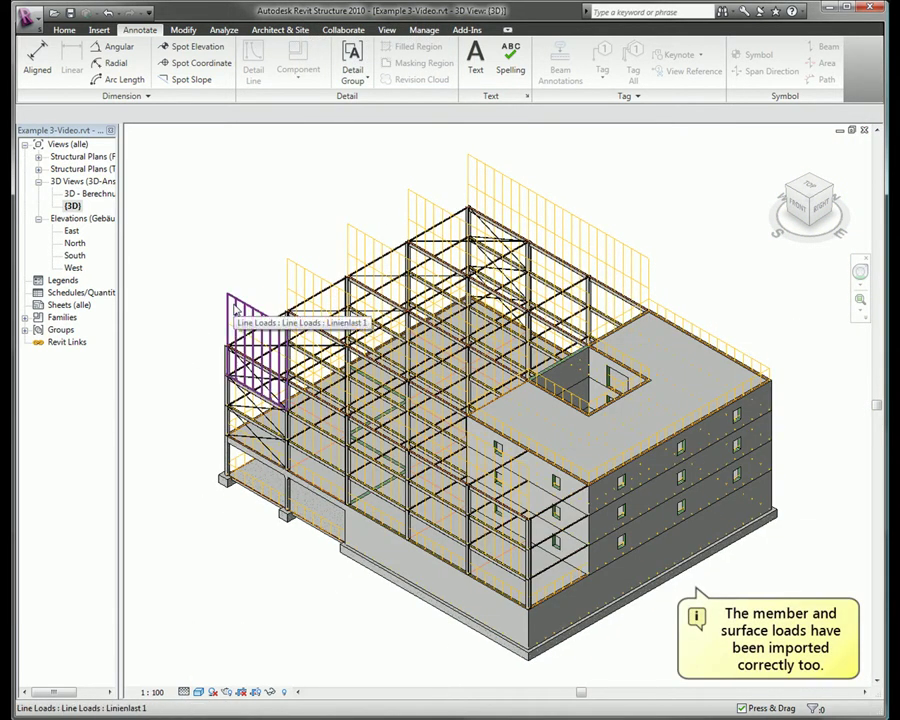
Step: Check the imported left-facade line load's properties, showing -27.50 kN/m
left_click(235, 312)
left_click(38, 55)
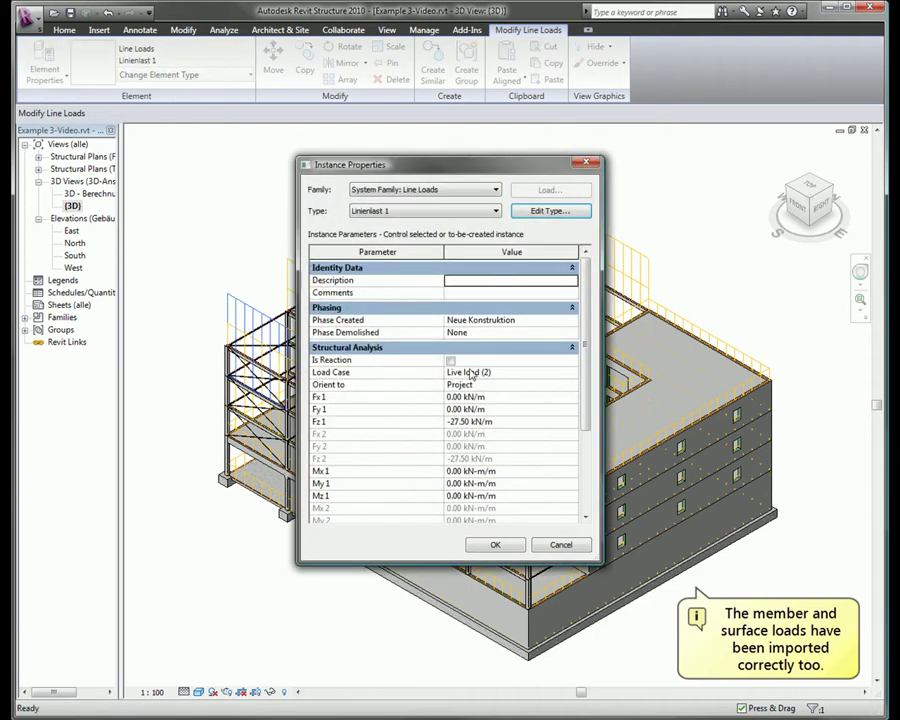
left_click(496, 543)
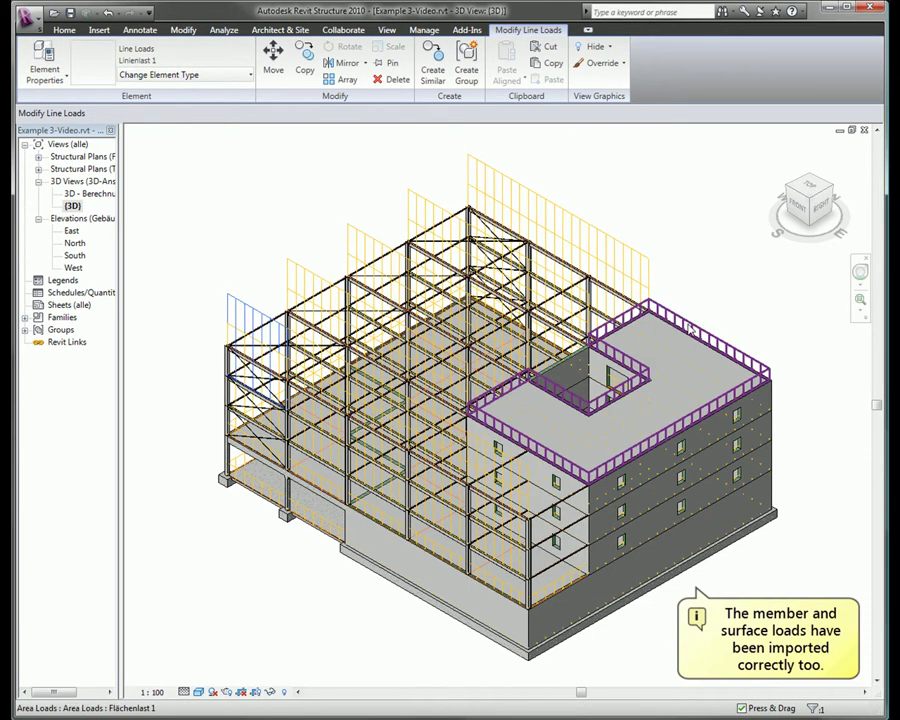
Step: Check the roof area load's properties, showing -4.00 kN/m², and clear the selection
left_click(618, 280)
left_click(40, 55)
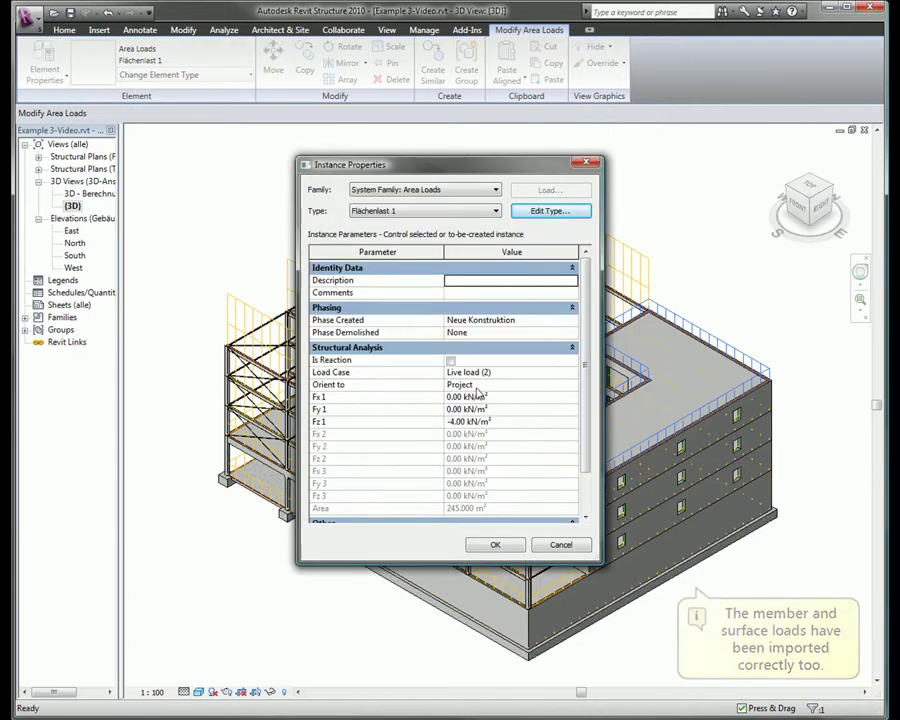
left_click(494, 544)
left_click(243, 566)
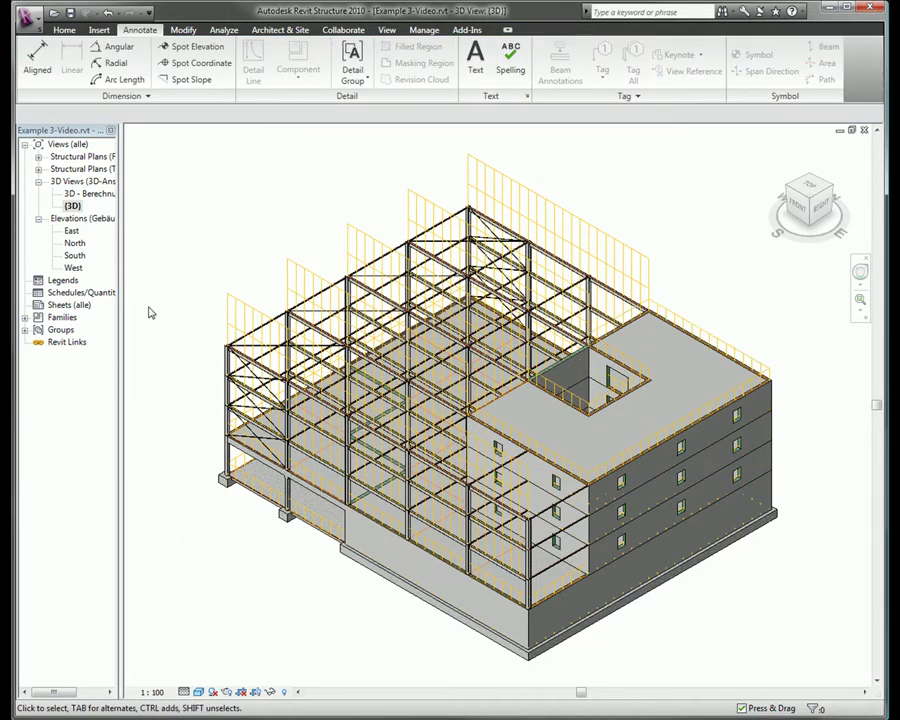
left_click(230, 31)
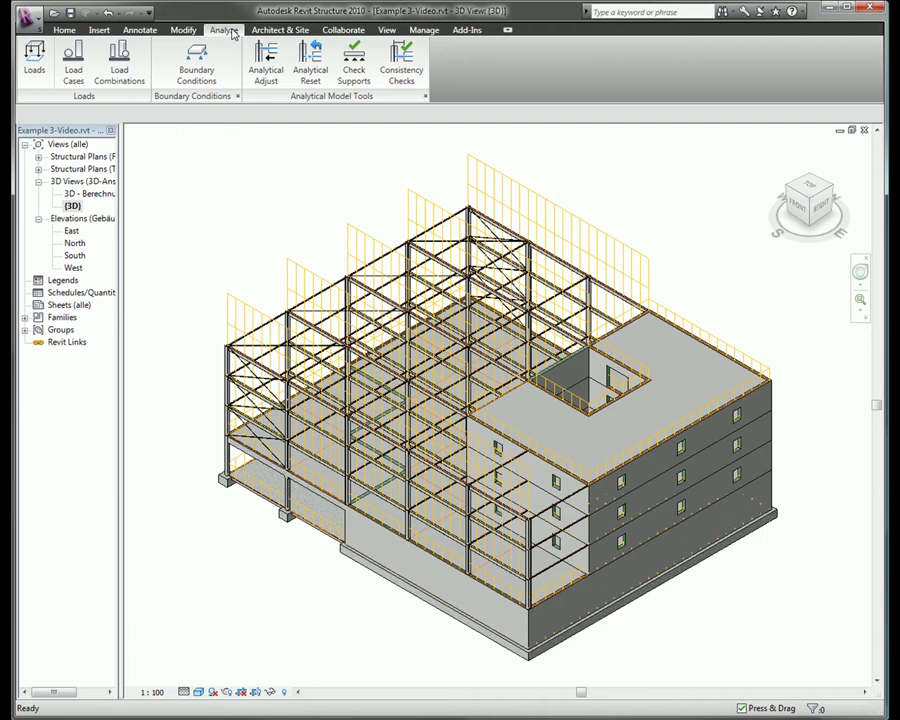
left_click(74, 72)
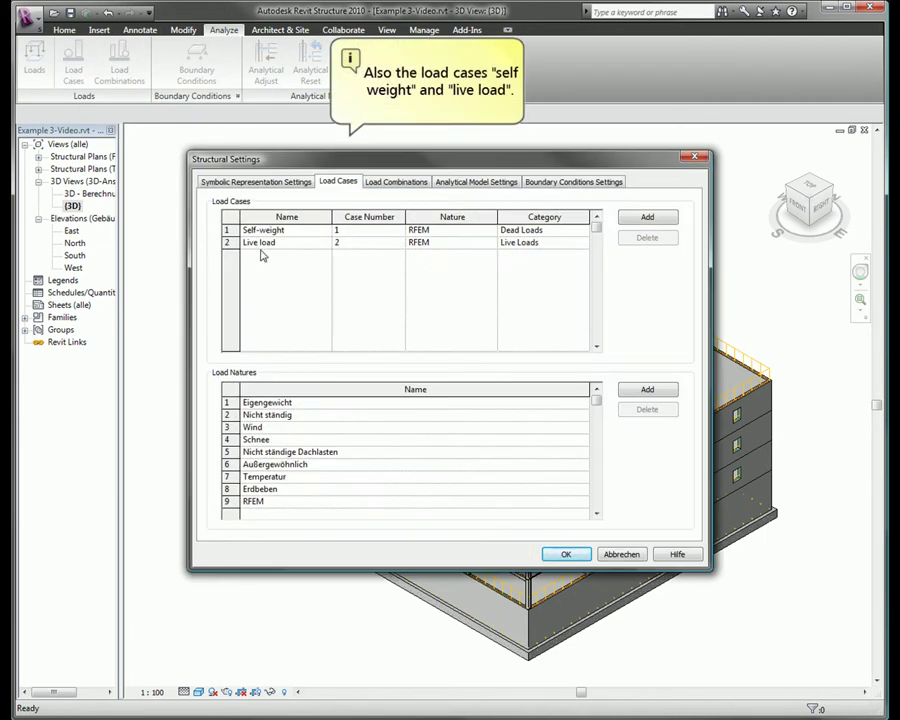
left_click(409, 188)
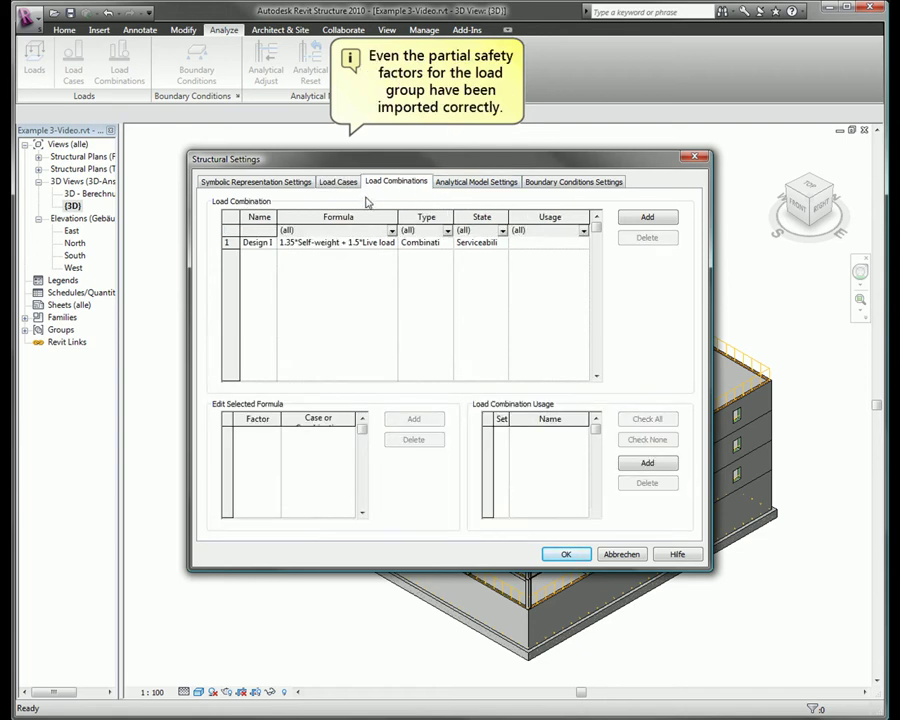
left_click_drag(278, 217, 359, 217)
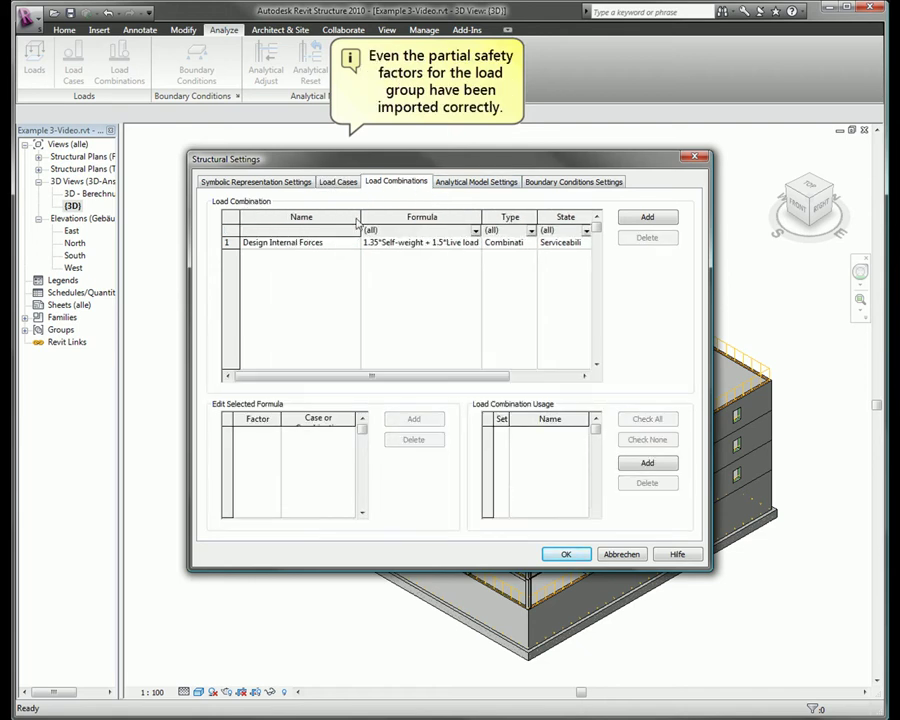
left_click(386, 245)
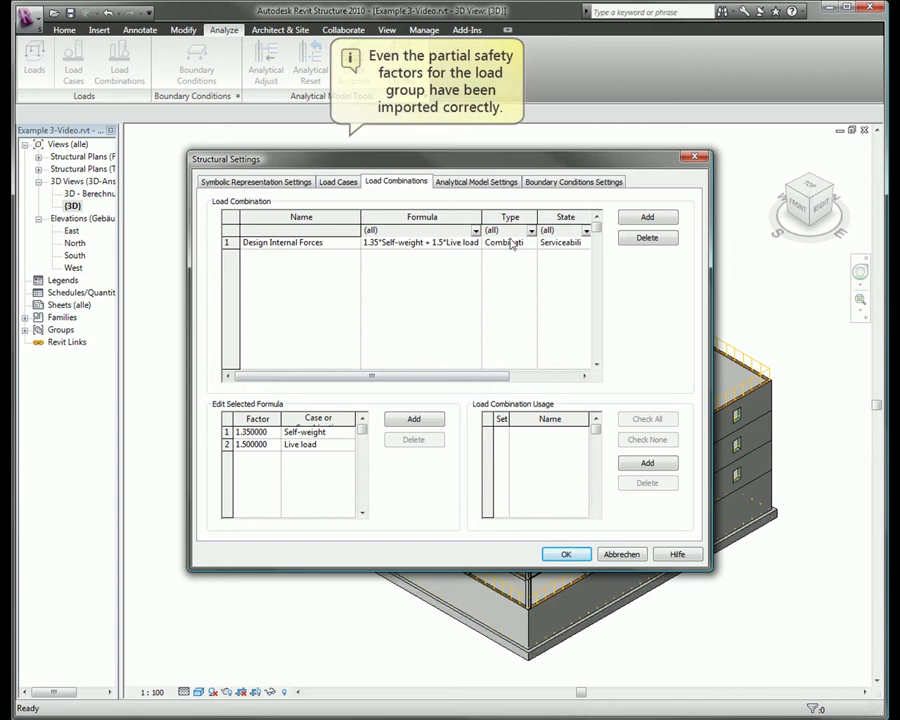
left_click_drag(537, 216, 566, 216)
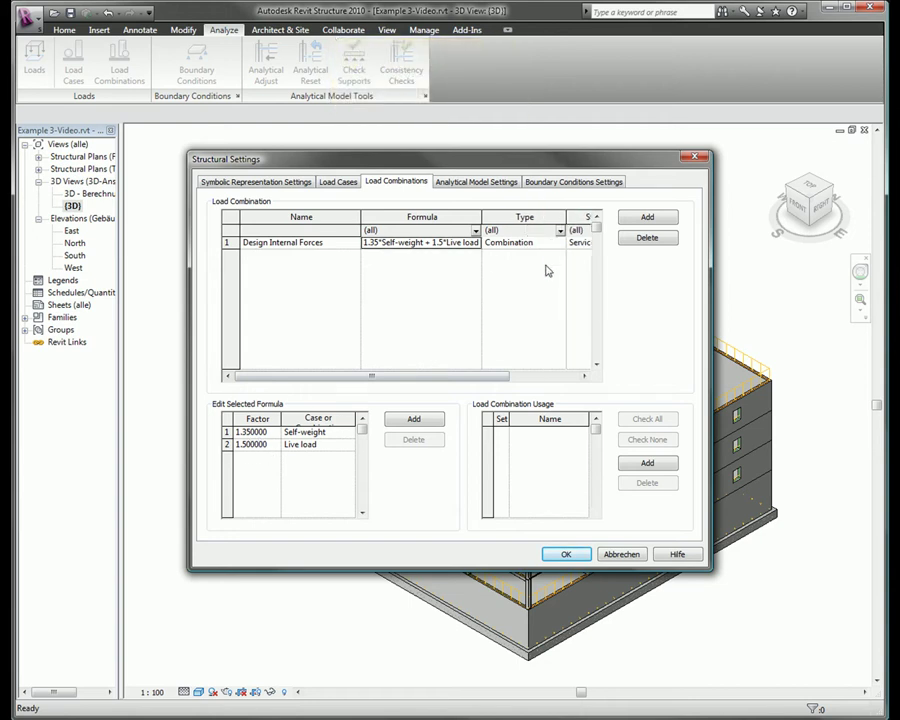
left_click(577, 557)
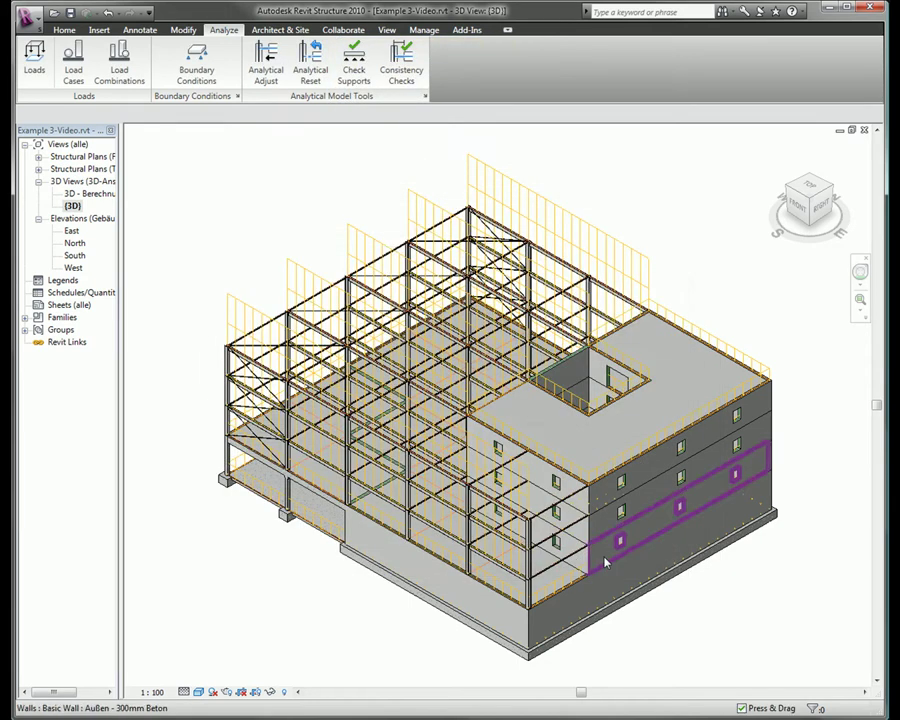